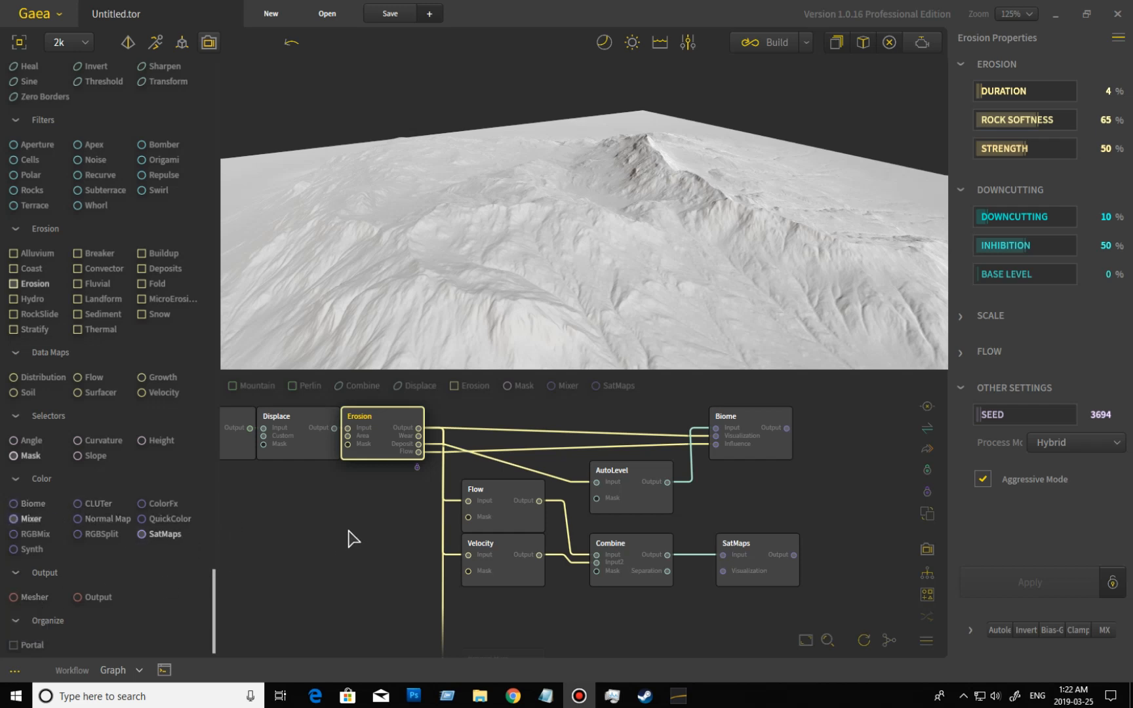
Check the Pin for Color option in the Erosion node's commands without changing it.
click(382, 420)
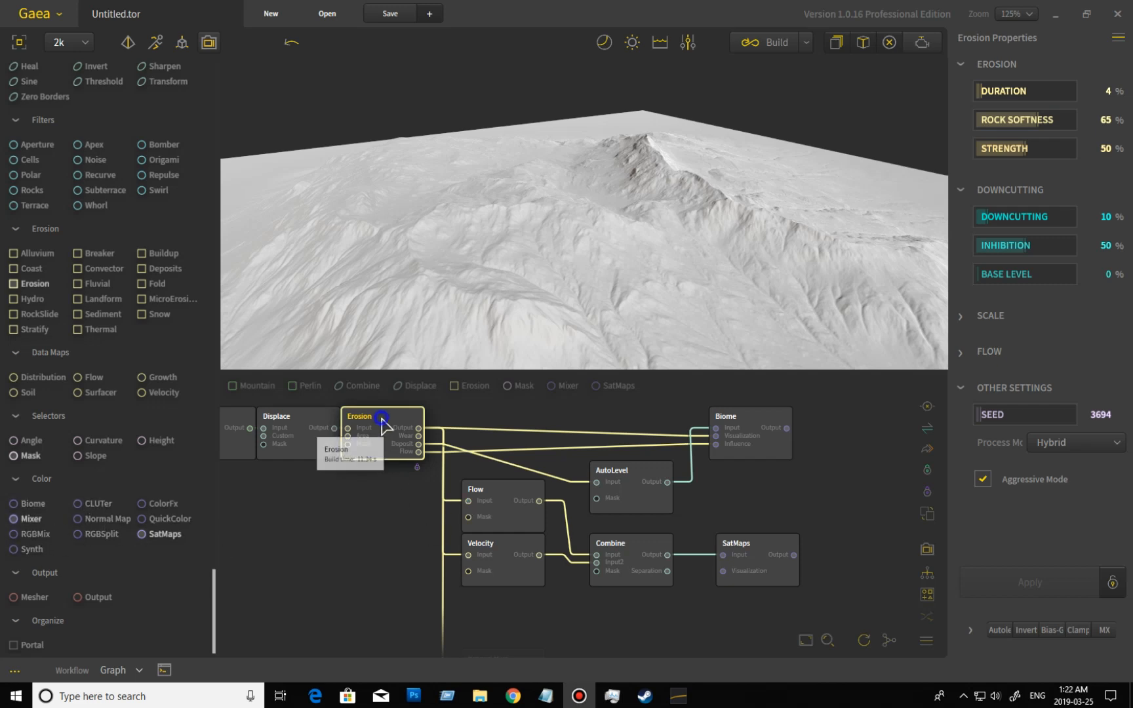
right_click(382, 420)
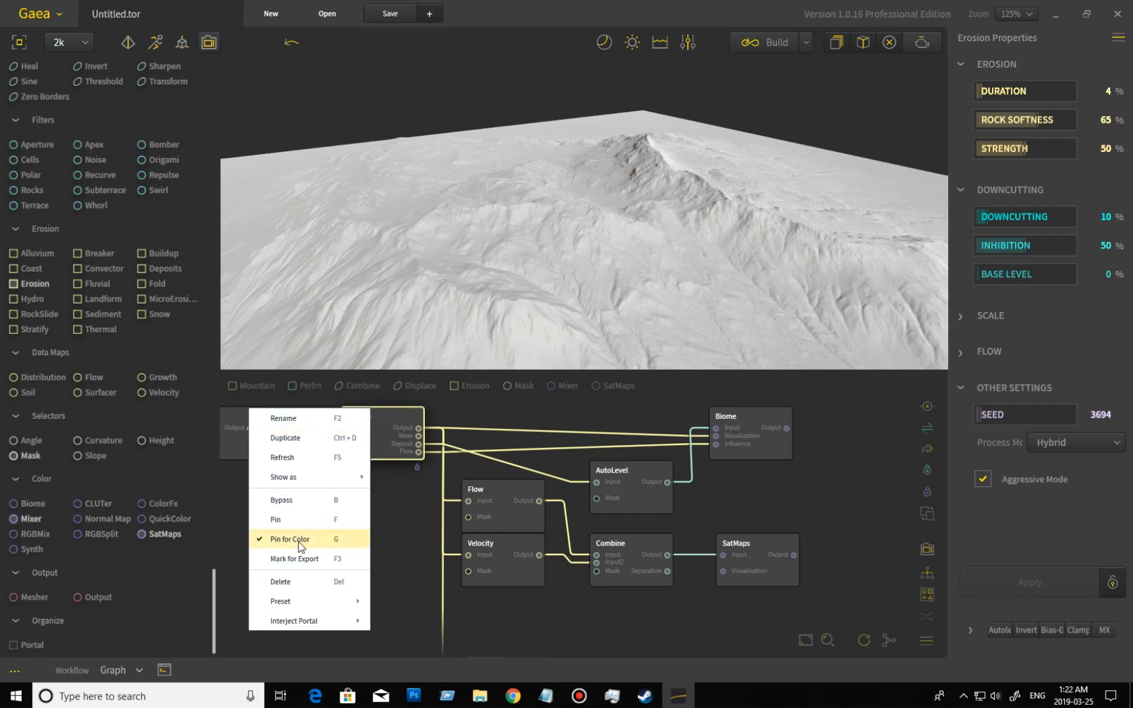
click(412, 531)
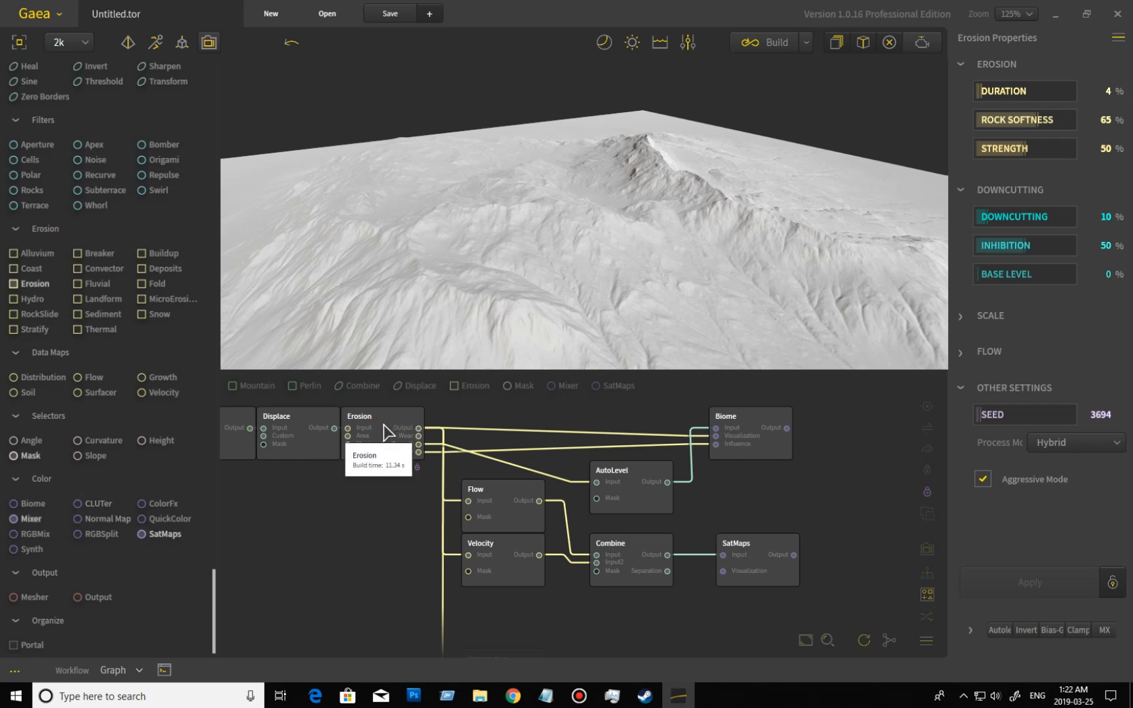
Preview the terrain output of the Flow and Velocity nodes and inspect the Combine node's properties.
click(525, 522)
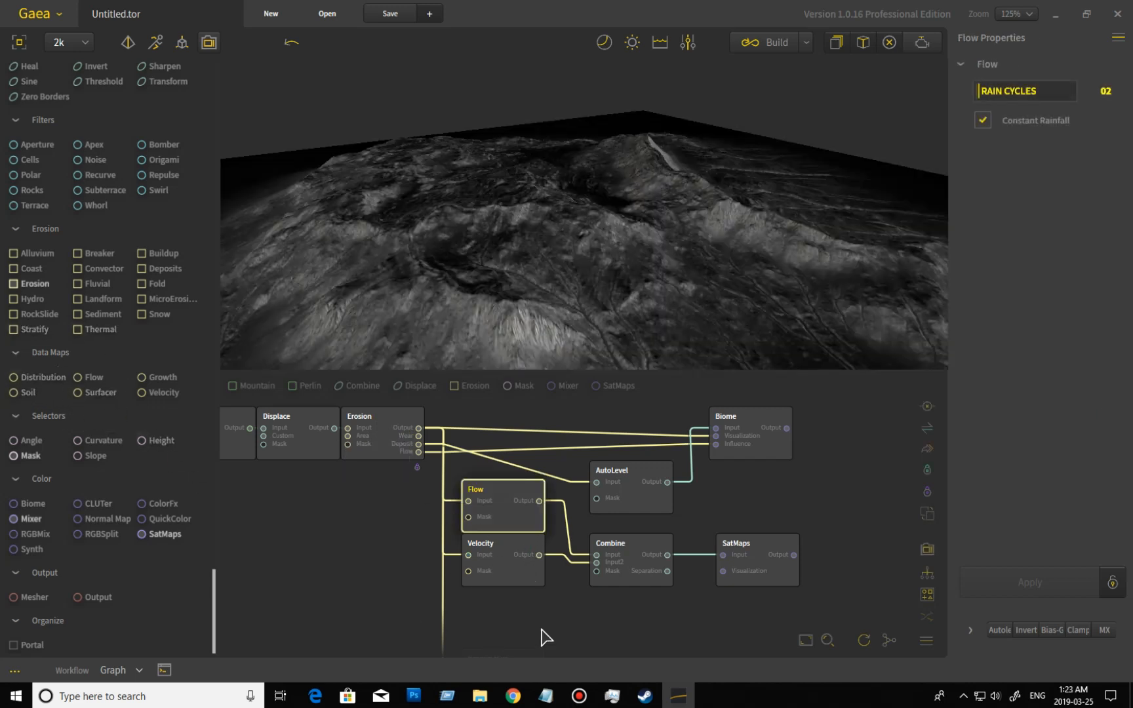
click(523, 575)
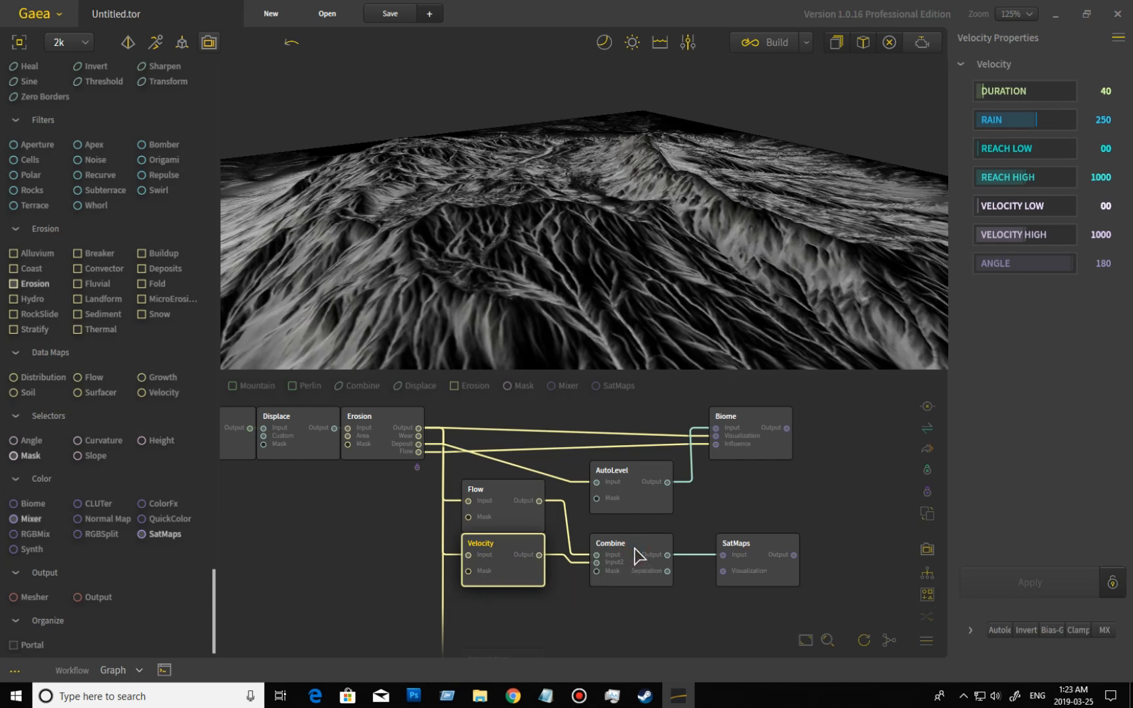
double_click(674, 583)
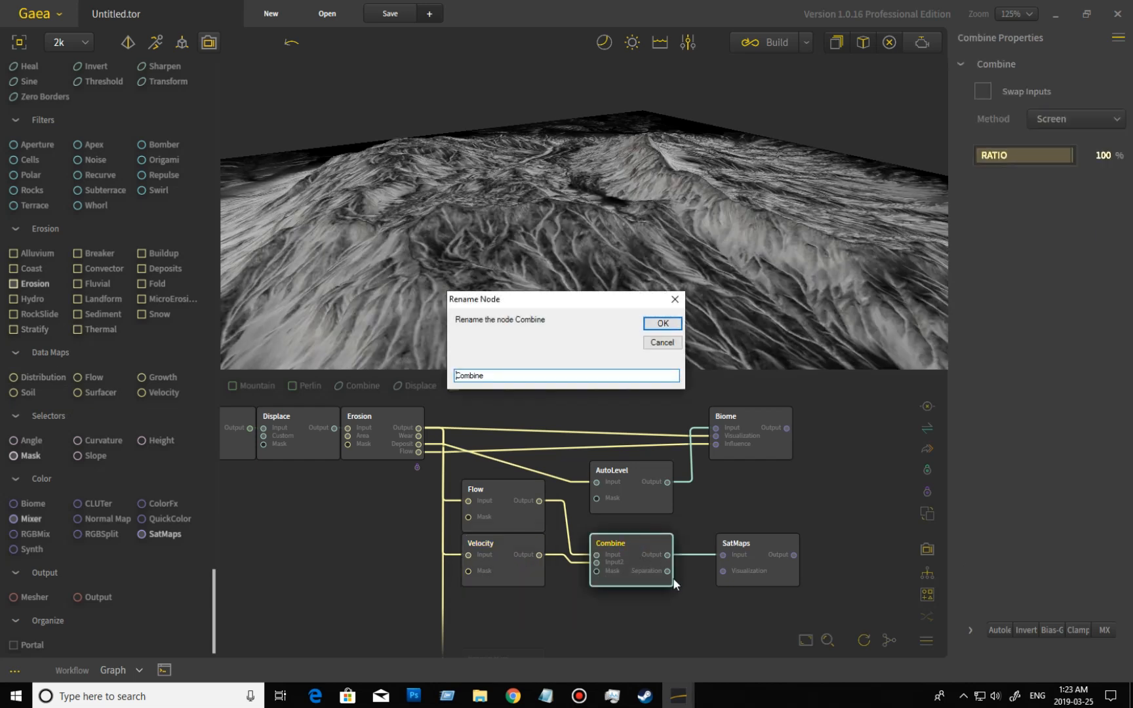
click(675, 299)
Add a QuickColor node fed by the Erosion output and place it in open space beyond the Biome and SatMaps nodes.
scroll(75, 99, up, 5)
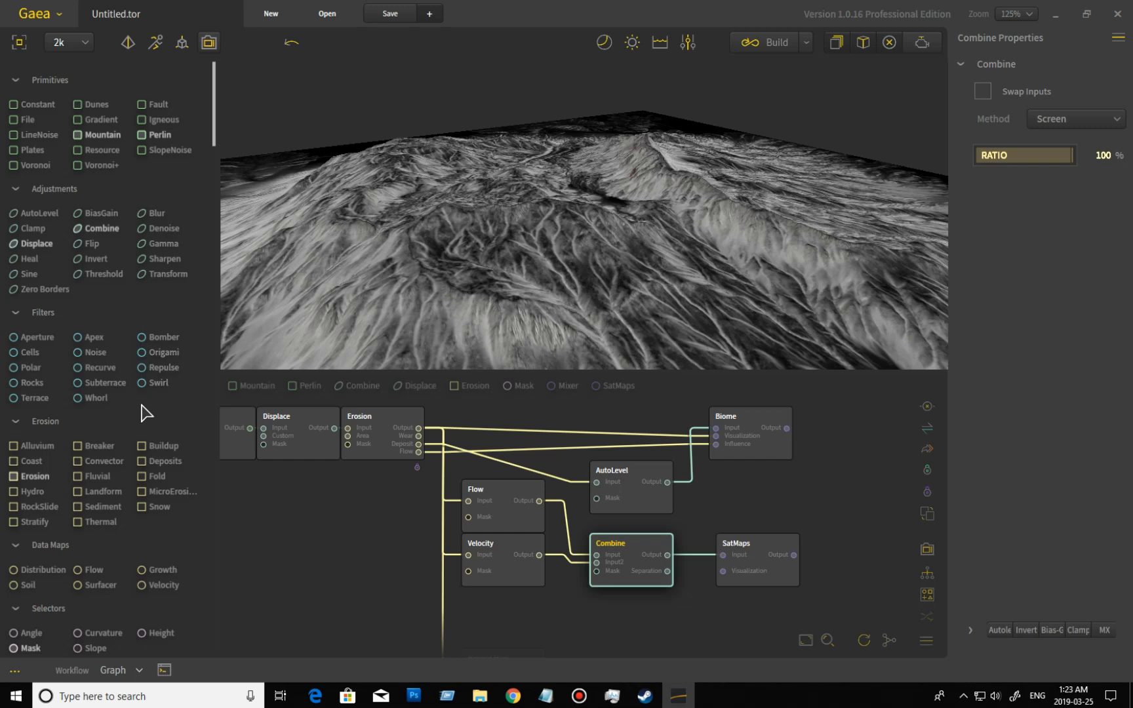
scroll(144, 413, down, 3)
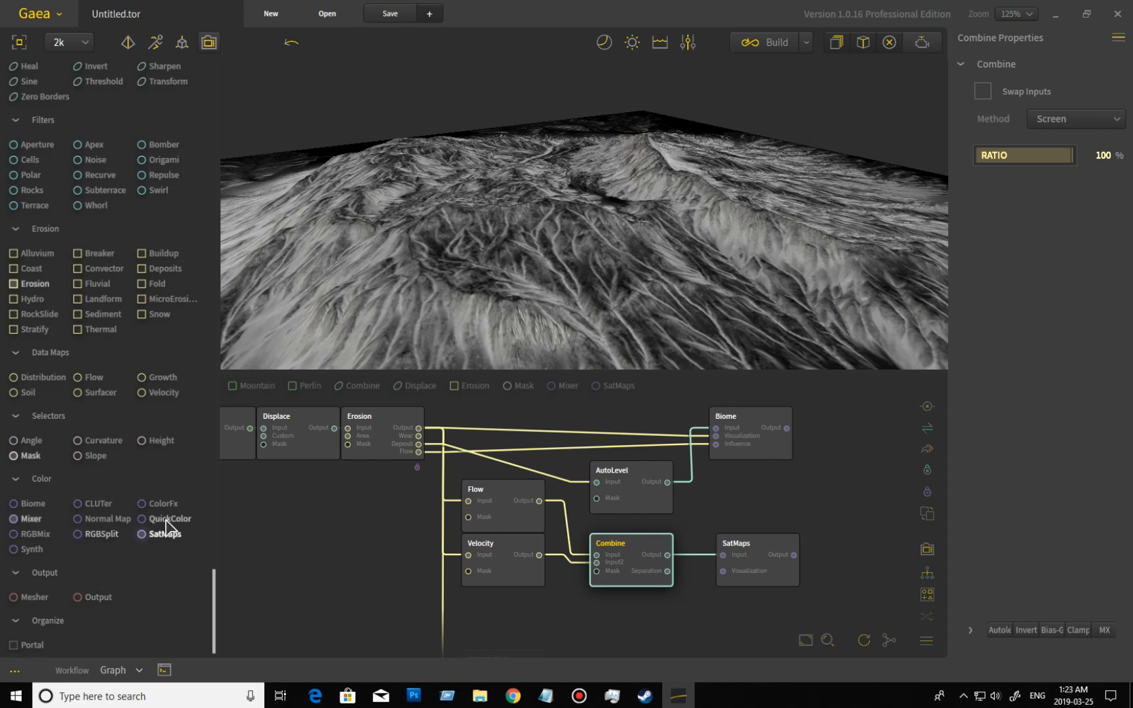
drag(165, 519, 393, 419)
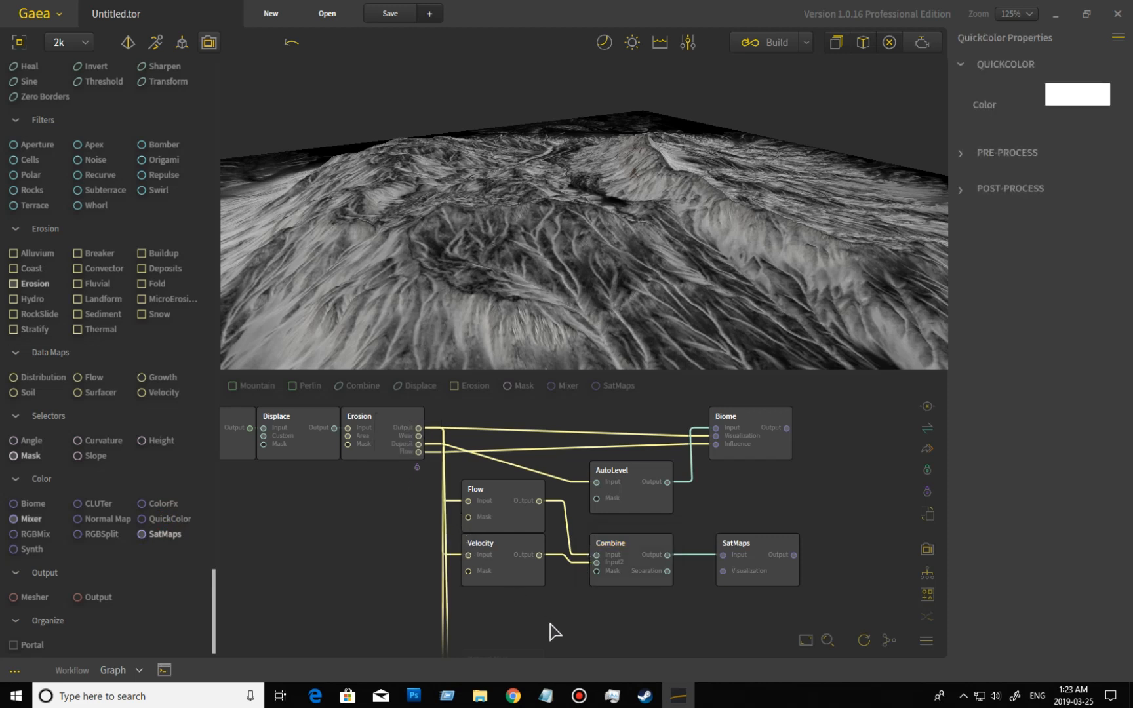
scroll(544, 537, down, 3)
drag(531, 544, 781, 556)
drag(817, 511, 789, 432)
drag(759, 516, 743, 544)
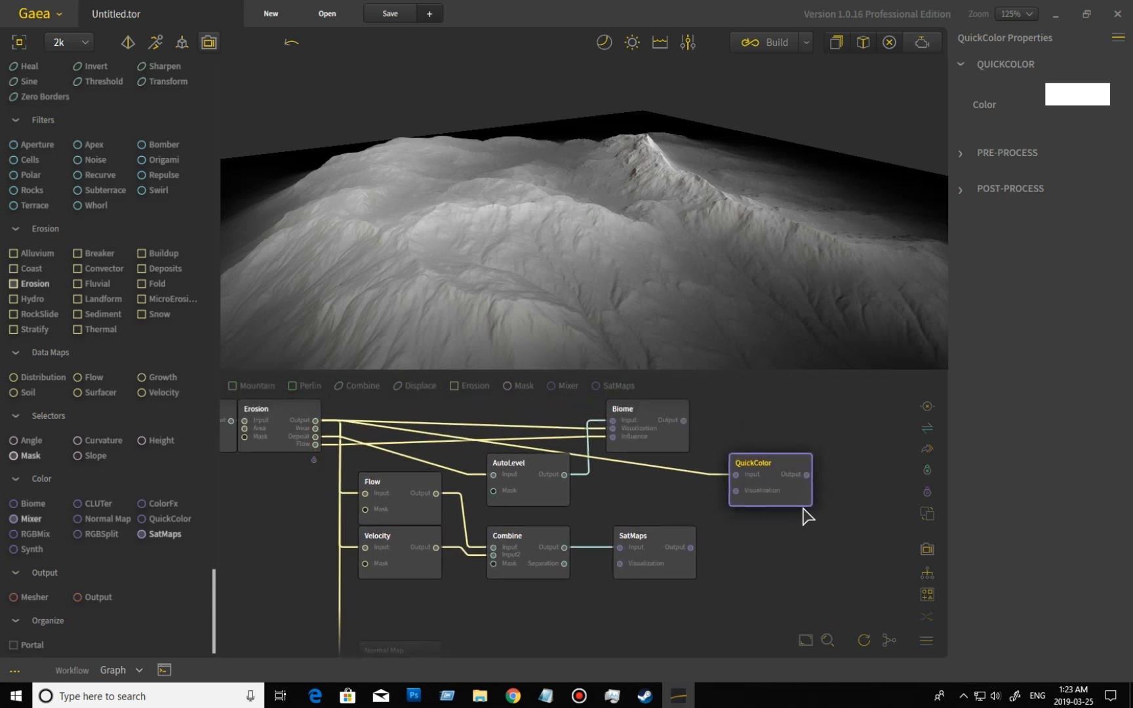
Set the QuickColor node's color to a dark green from the available colors.
click(787, 493)
click(1071, 95)
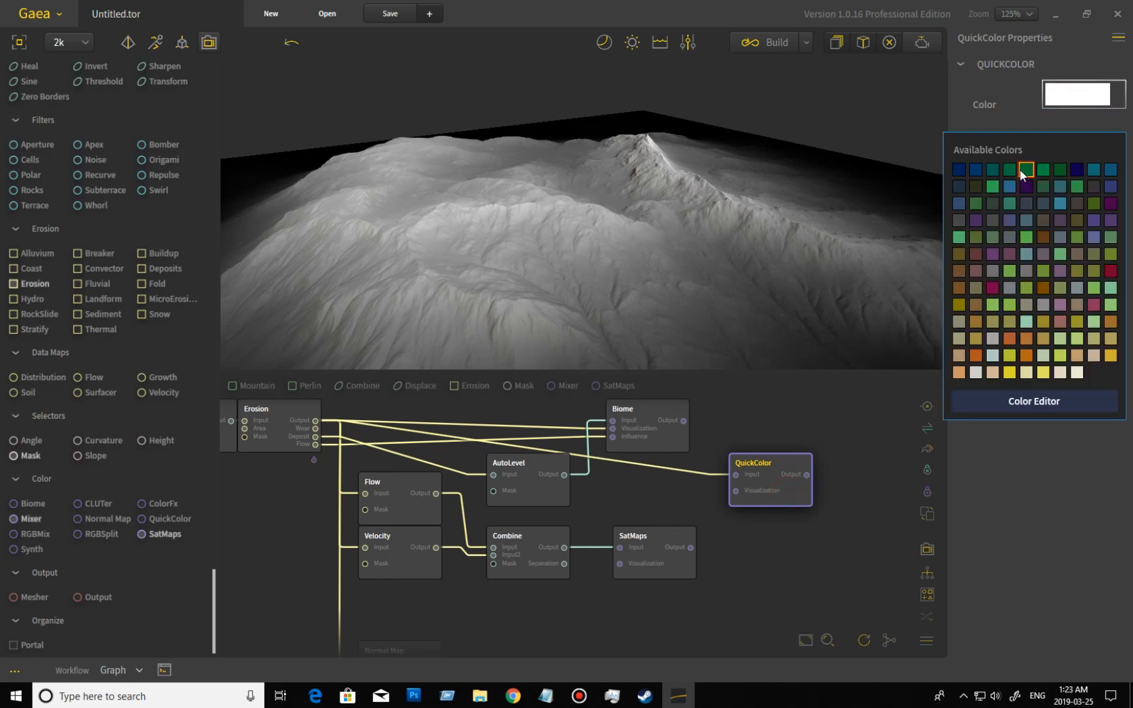
click(1026, 186)
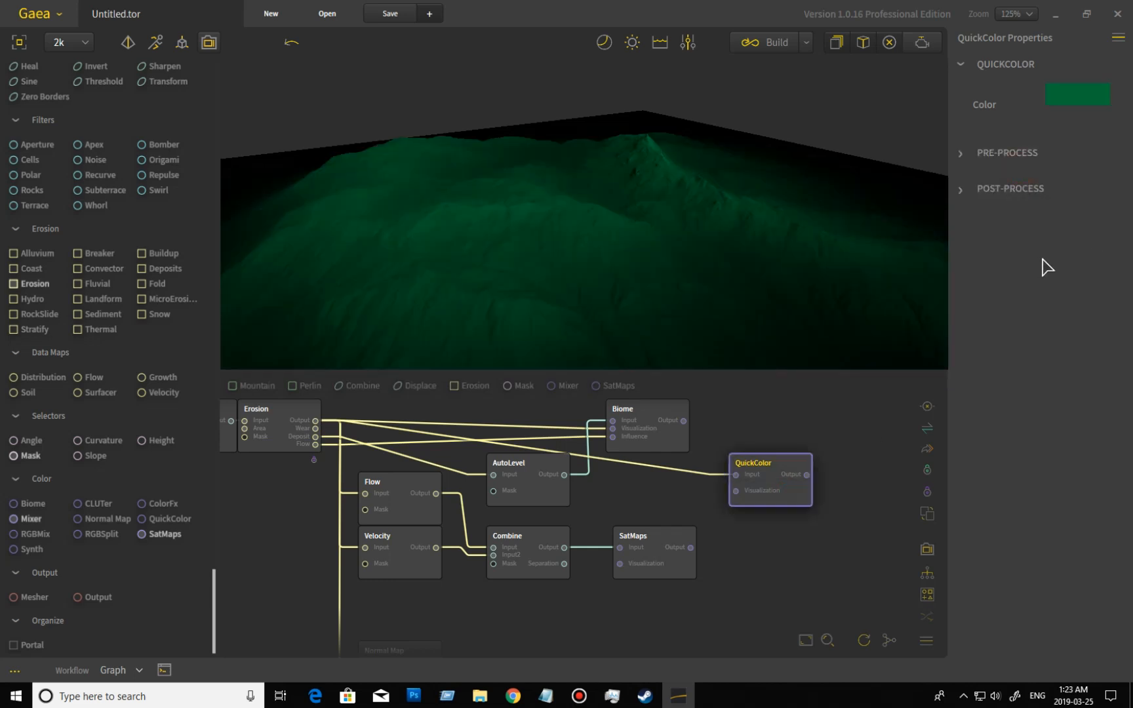
Expand the QuickColor node's pre-process and post-process settings and enable Reverse.
click(962, 155)
click(962, 307)
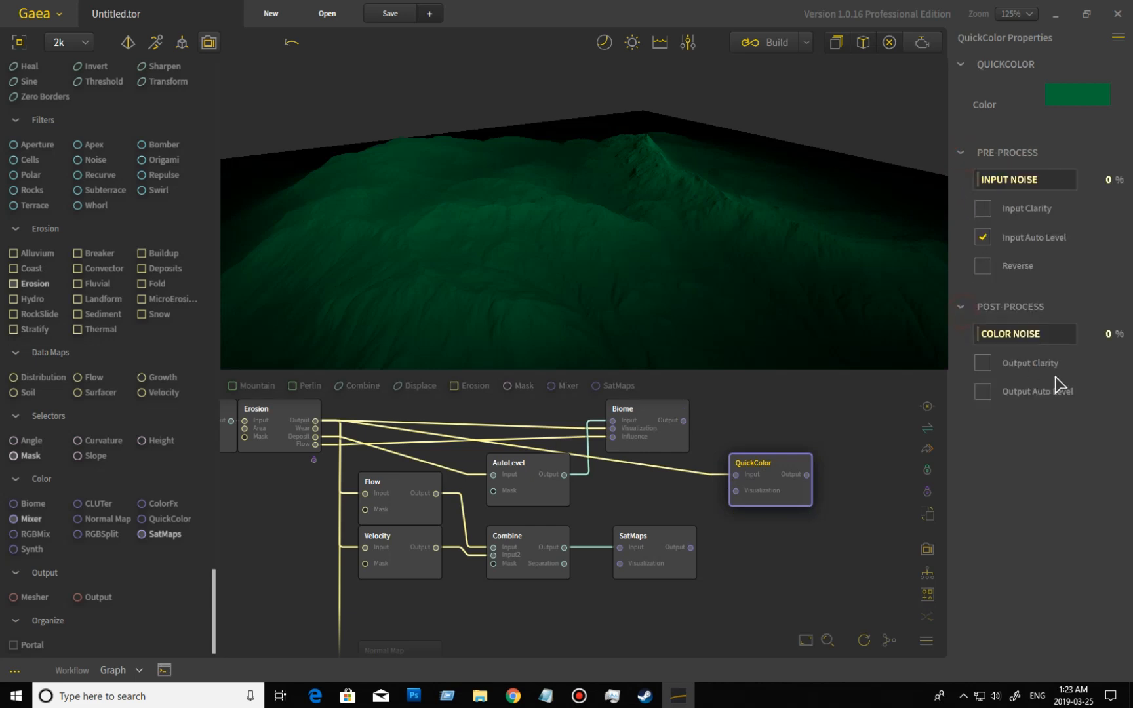
click(1013, 268)
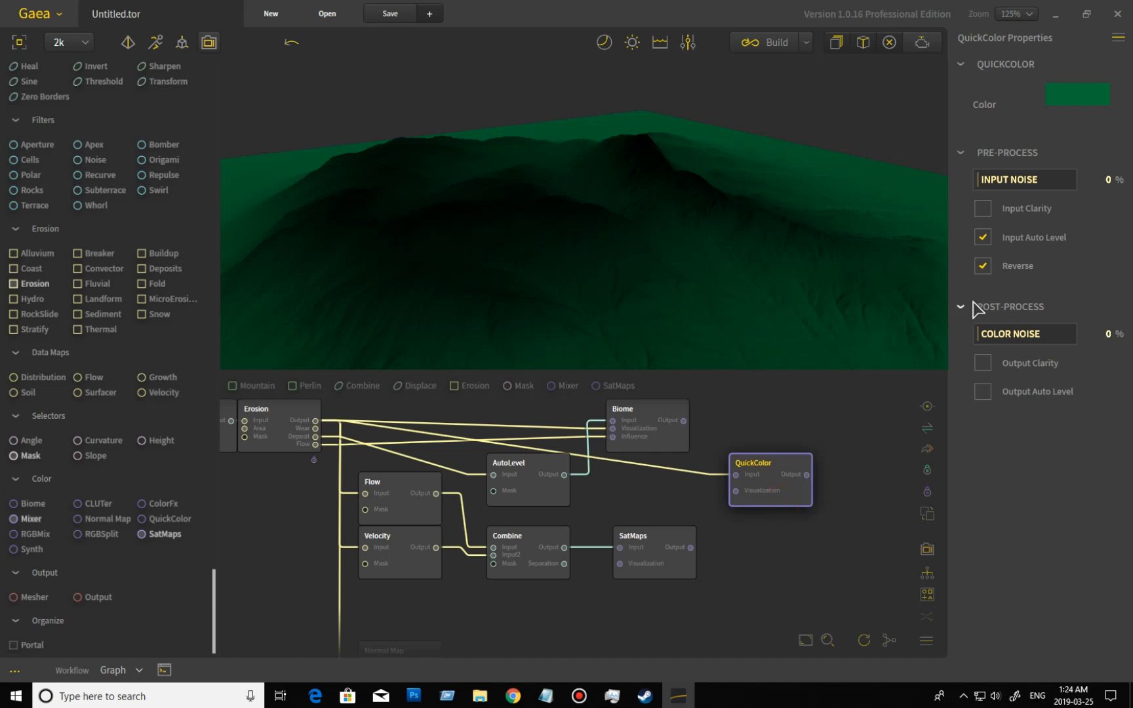
Try Input Clarity, Output Clarity and Output Auto Level on the QuickColor node, switching each one off again.
click(983, 210)
click(982, 209)
click(985, 365)
click(982, 363)
click(983, 392)
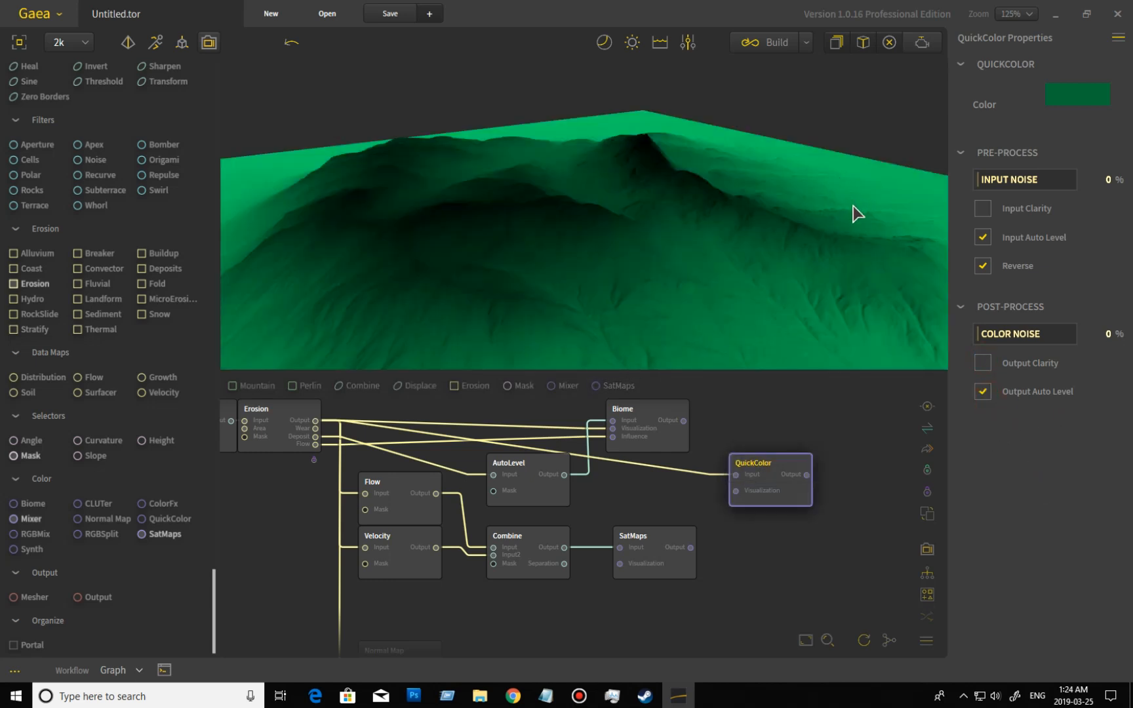
click(984, 392)
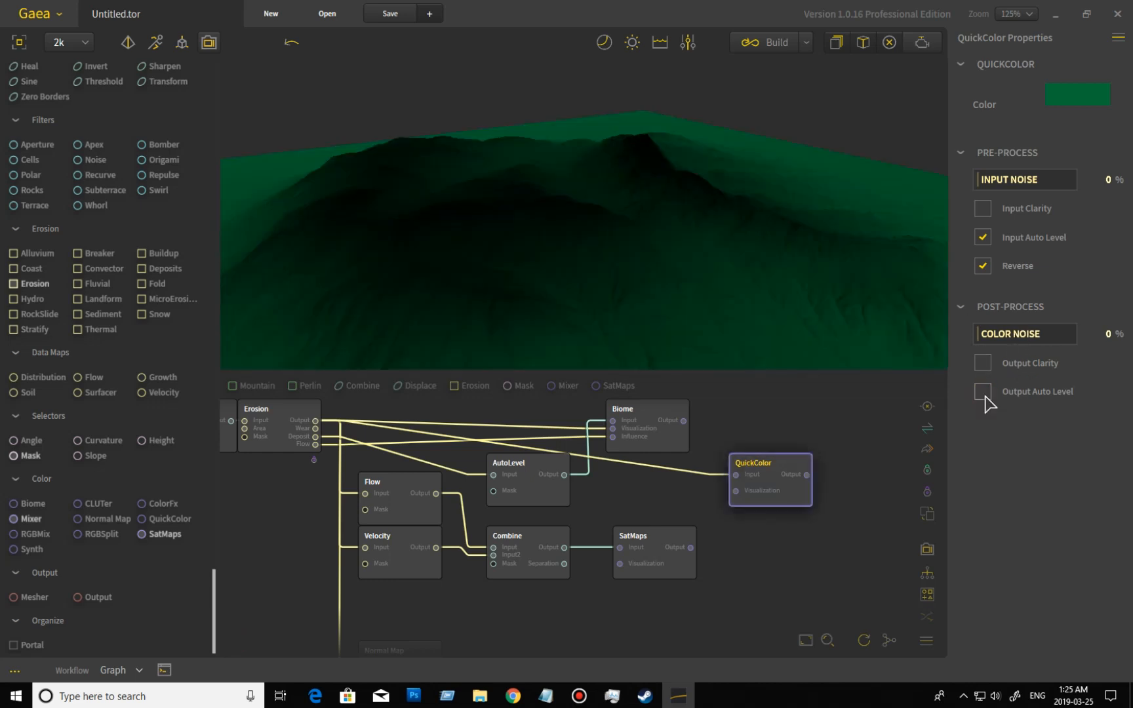
Try an Input Noise of 23% on the QuickColor node and reset it to 0%.
click(999, 181)
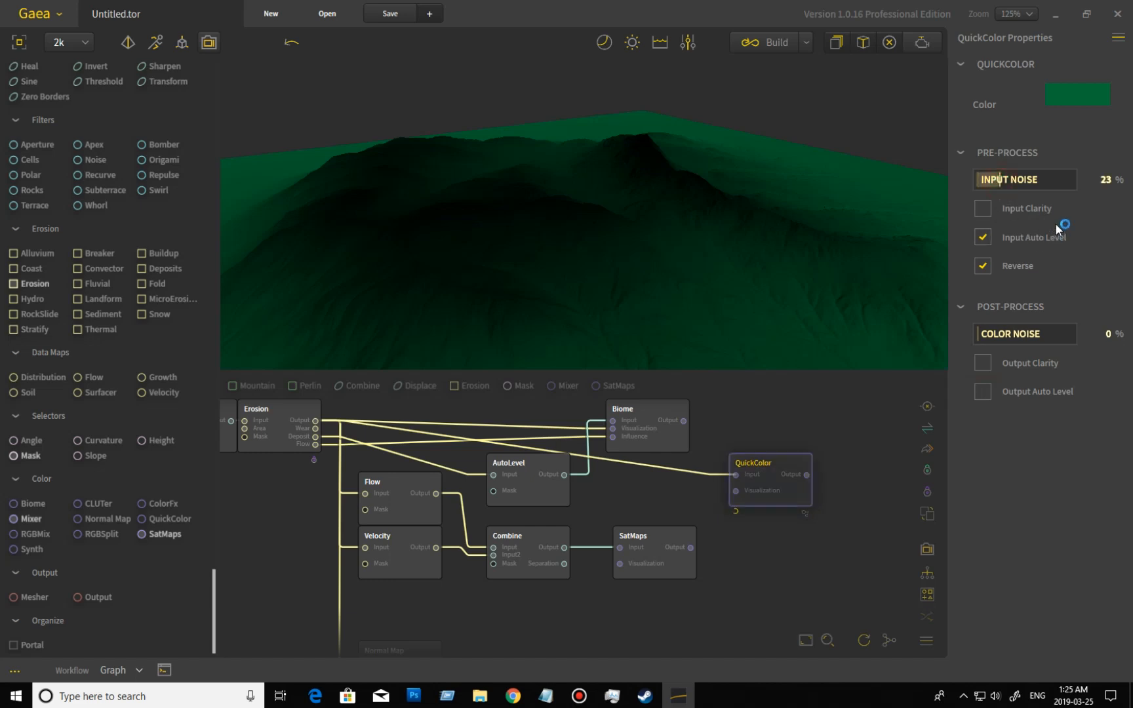
drag(572, 349, 623, 354)
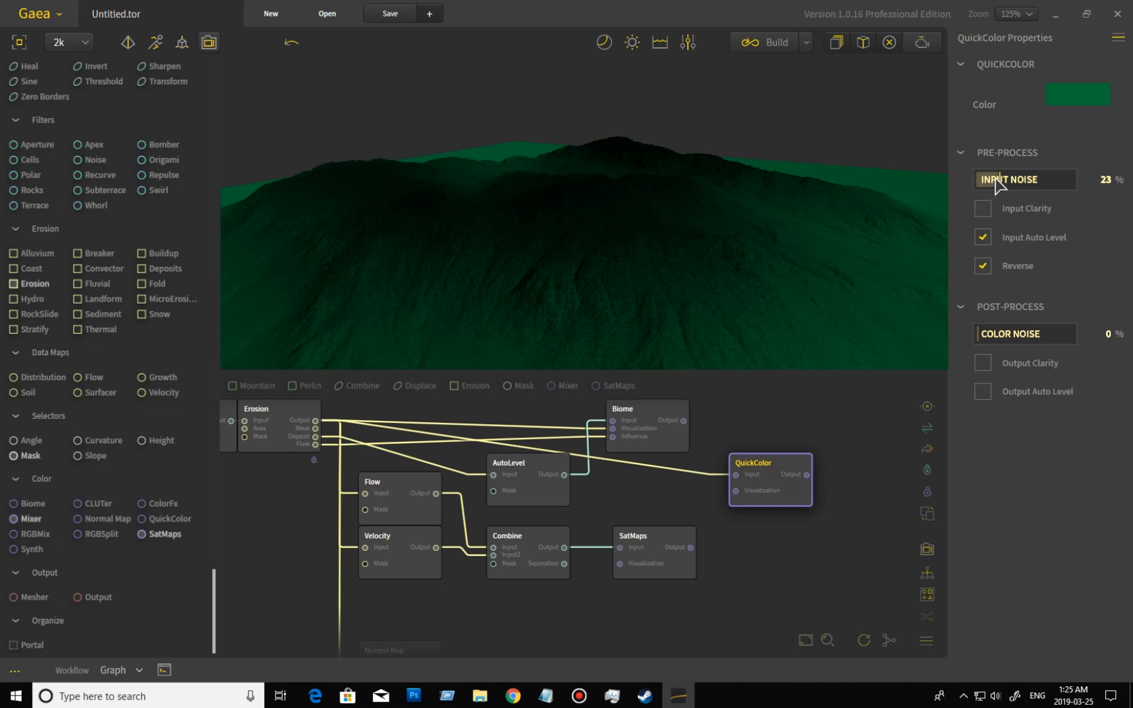
drag(998, 177, 975, 178)
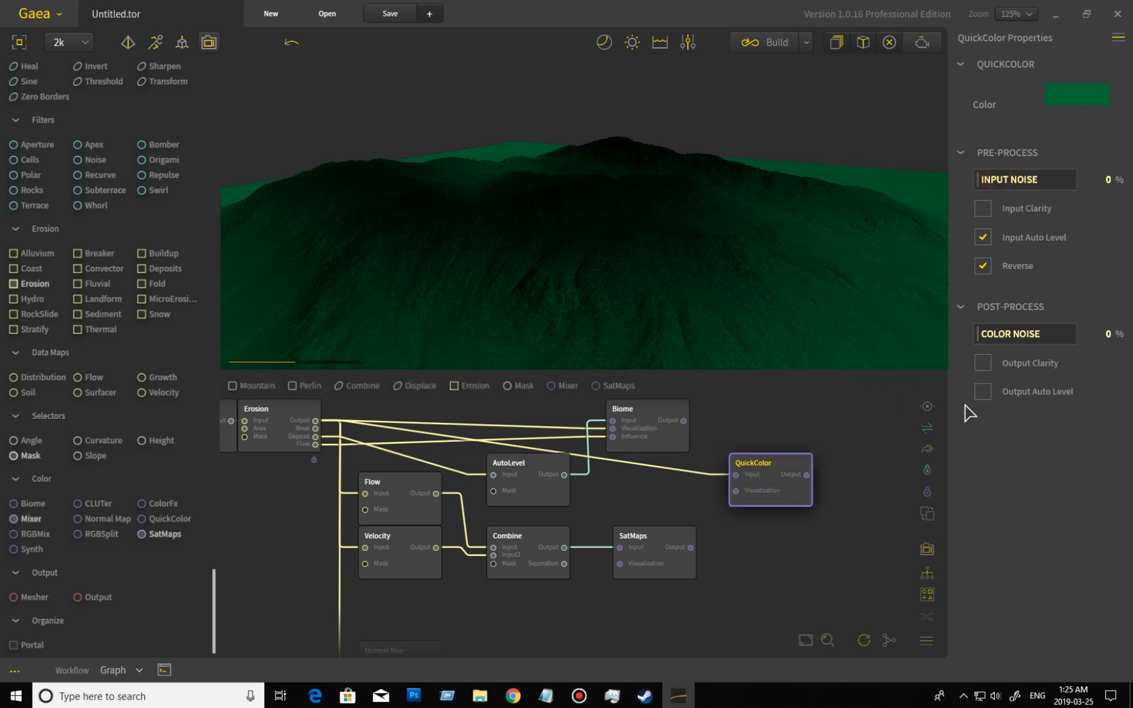
Try Color Noise at 31%, 100%, 47% and 28% on the QuickColor node and reset it to 0%.
click(1010, 334)
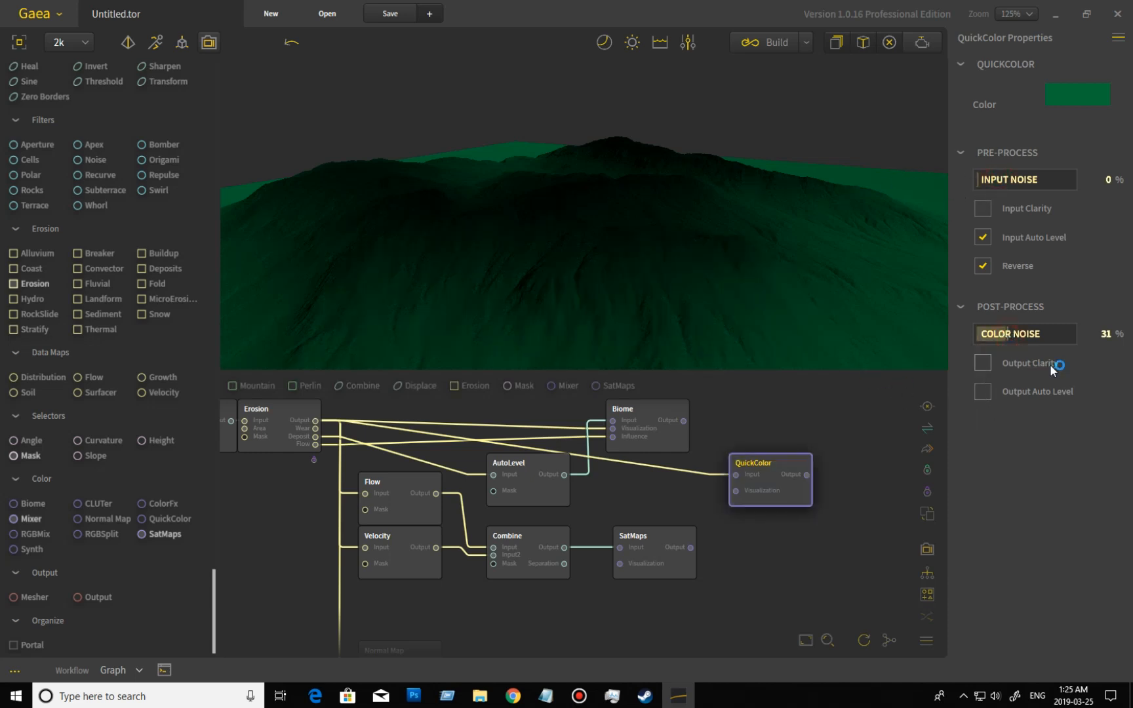
drag(861, 322, 840, 337)
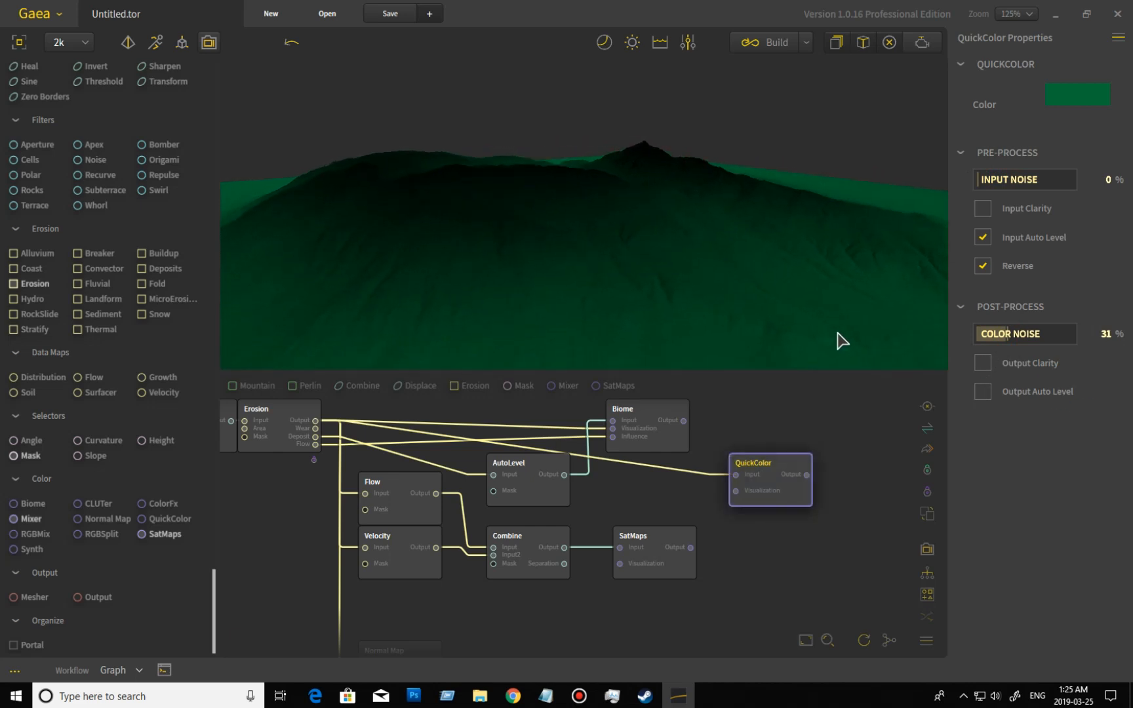
drag(1010, 334, 1122, 348)
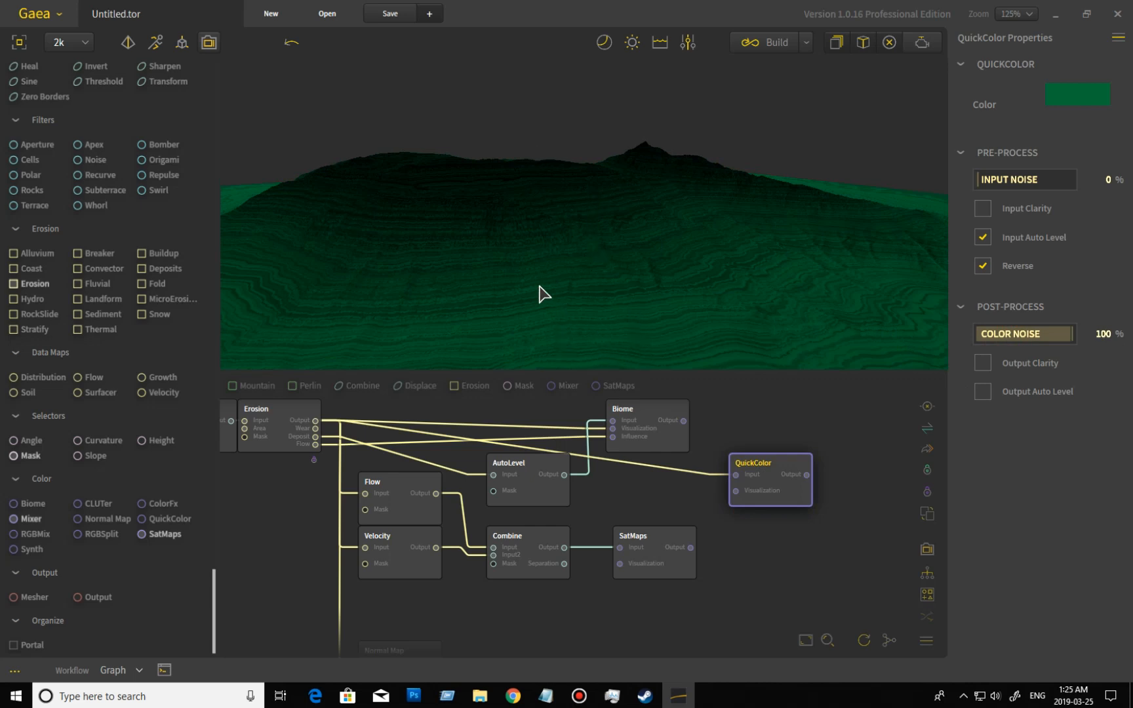
click(1023, 336)
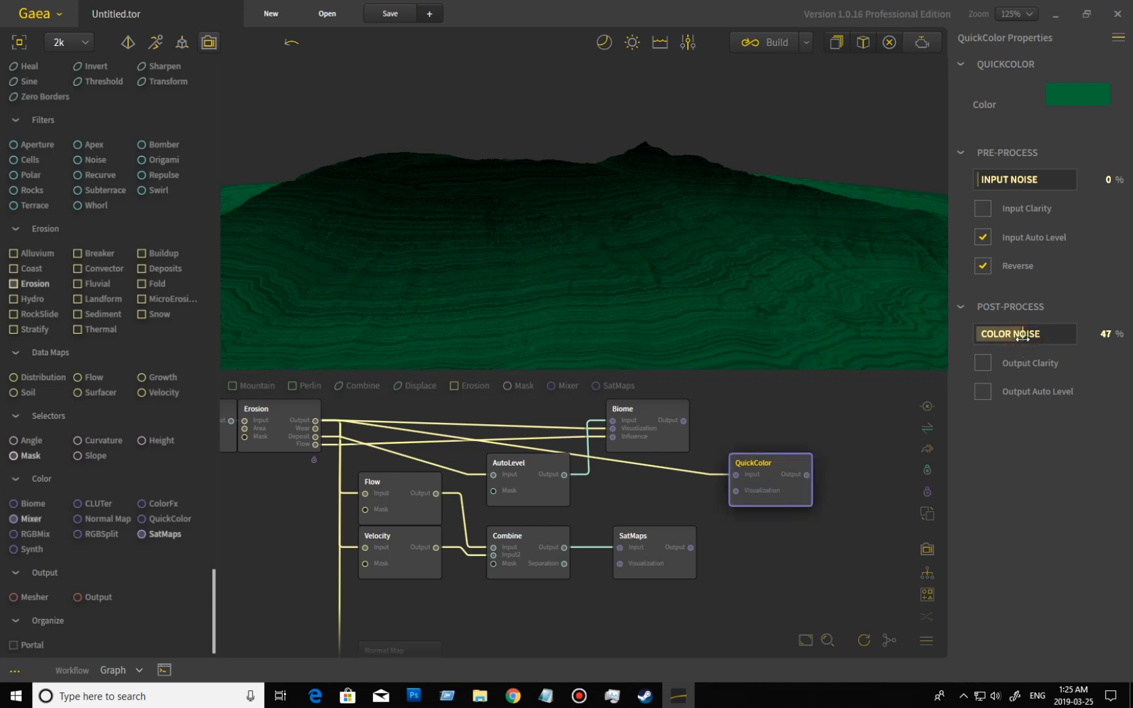
click(1004, 336)
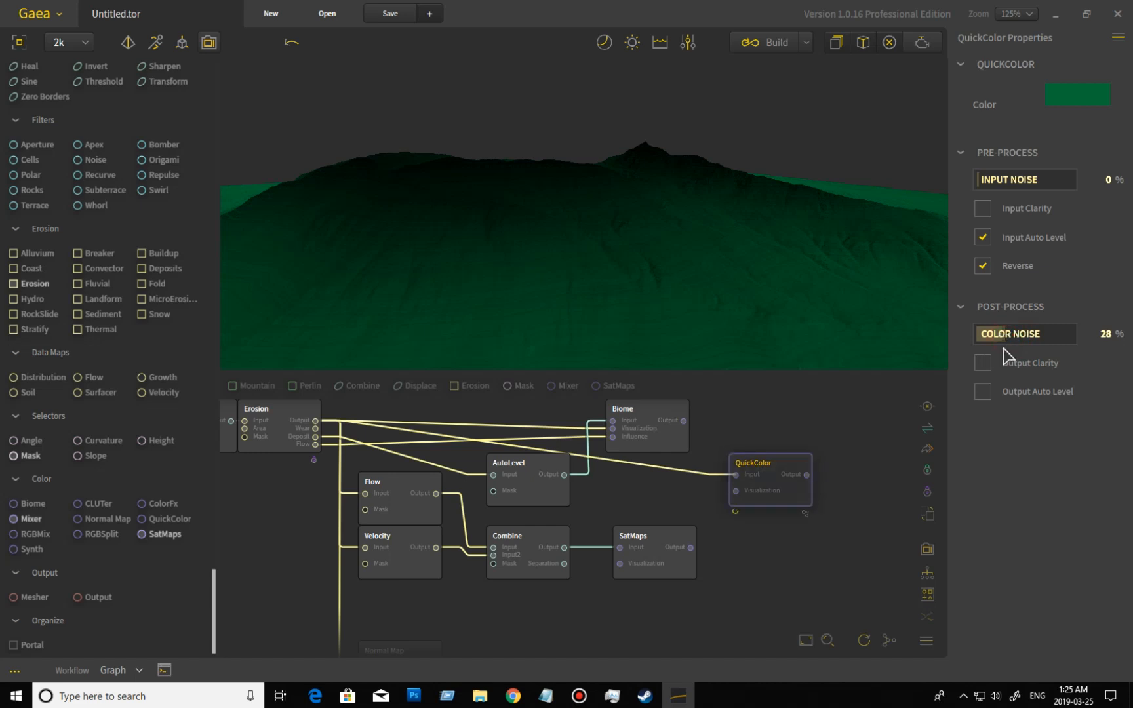
drag(1005, 332, 918, 321)
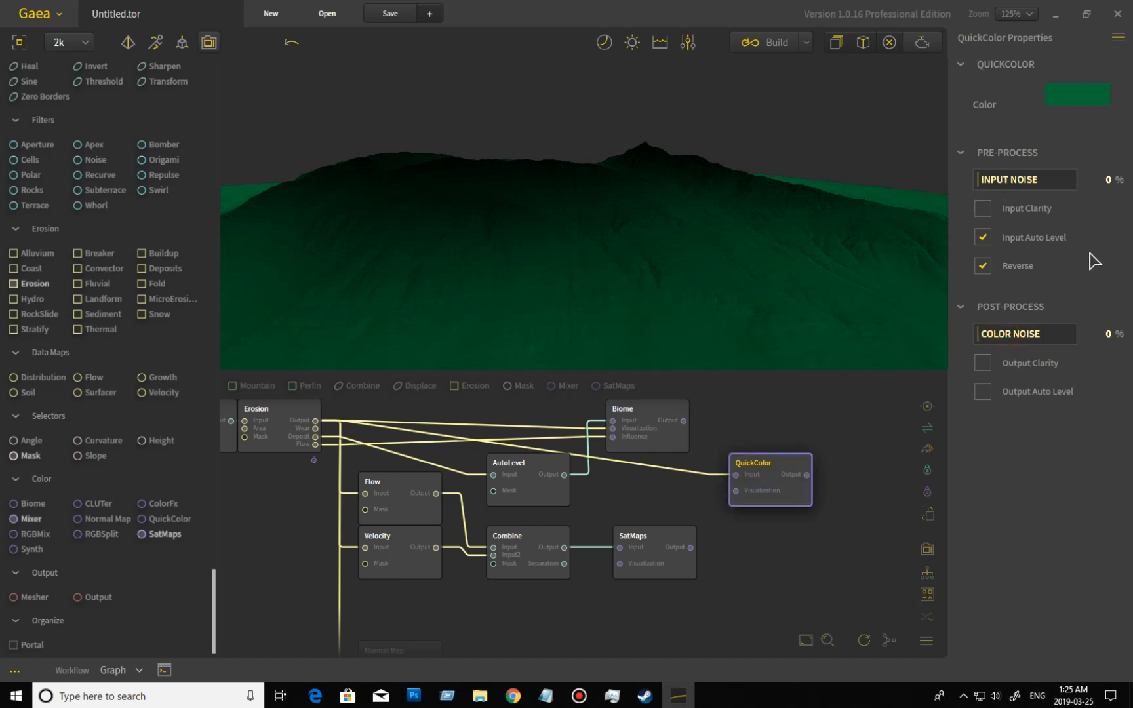
Move the QuickColor node closer to the SatMaps node and delete it from the graph.
middle_drag(814, 584, 866, 575)
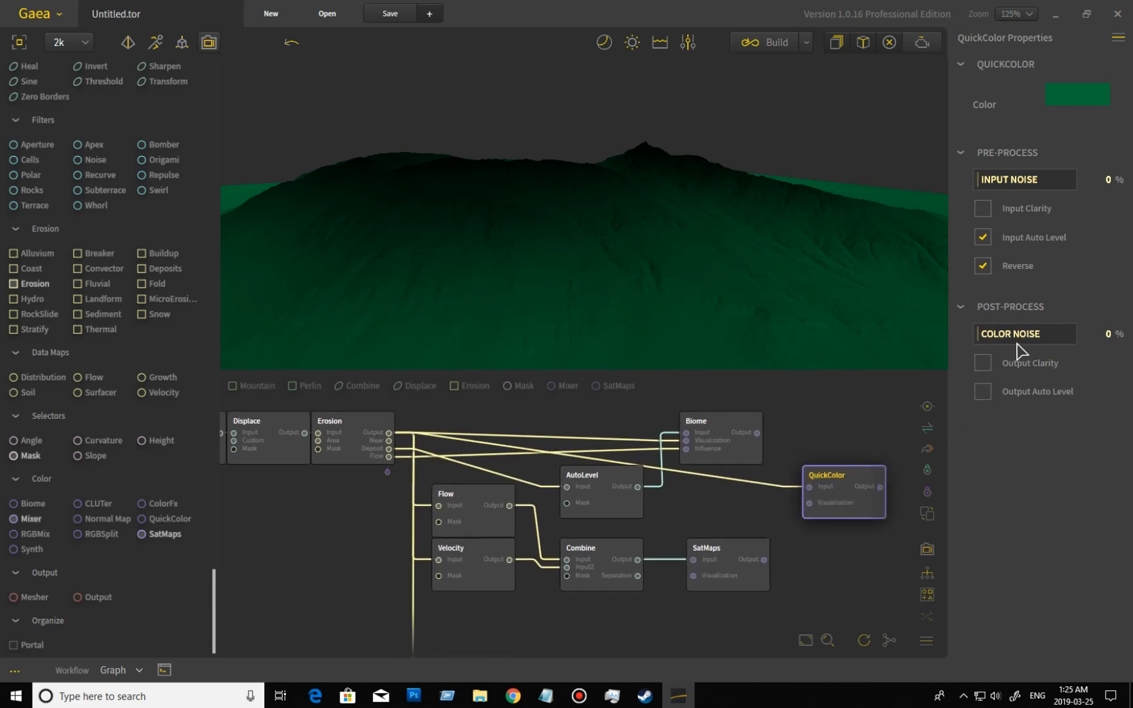
drag(839, 491, 798, 515)
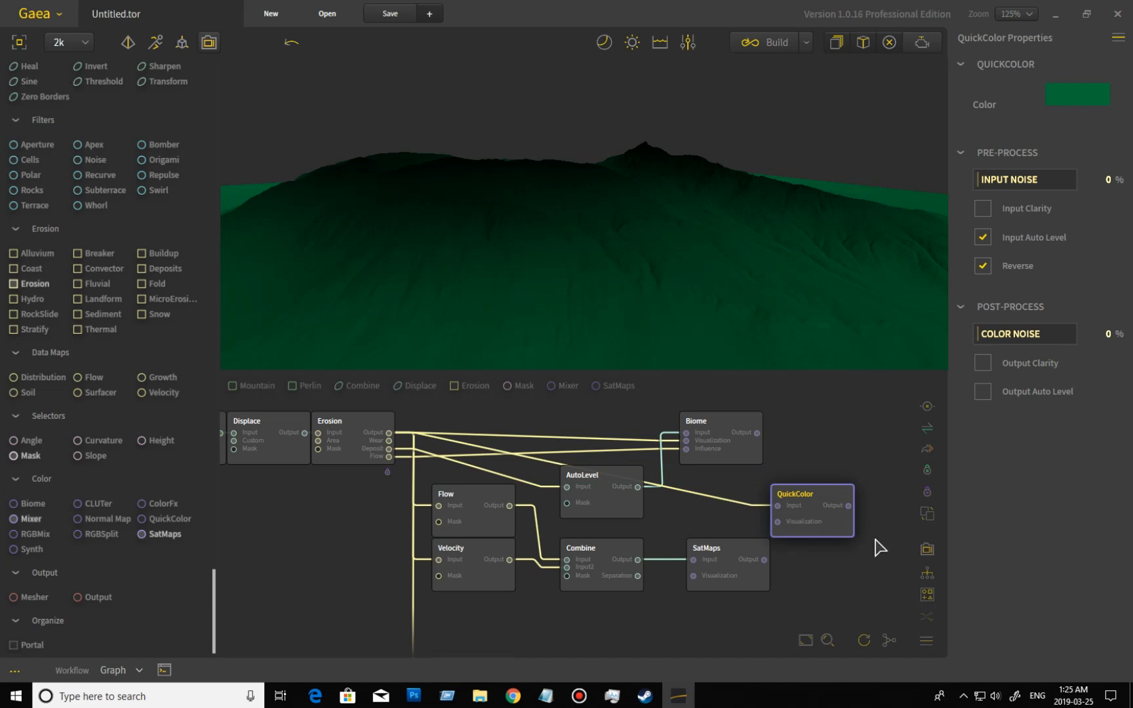
middle_drag(834, 574, 849, 555)
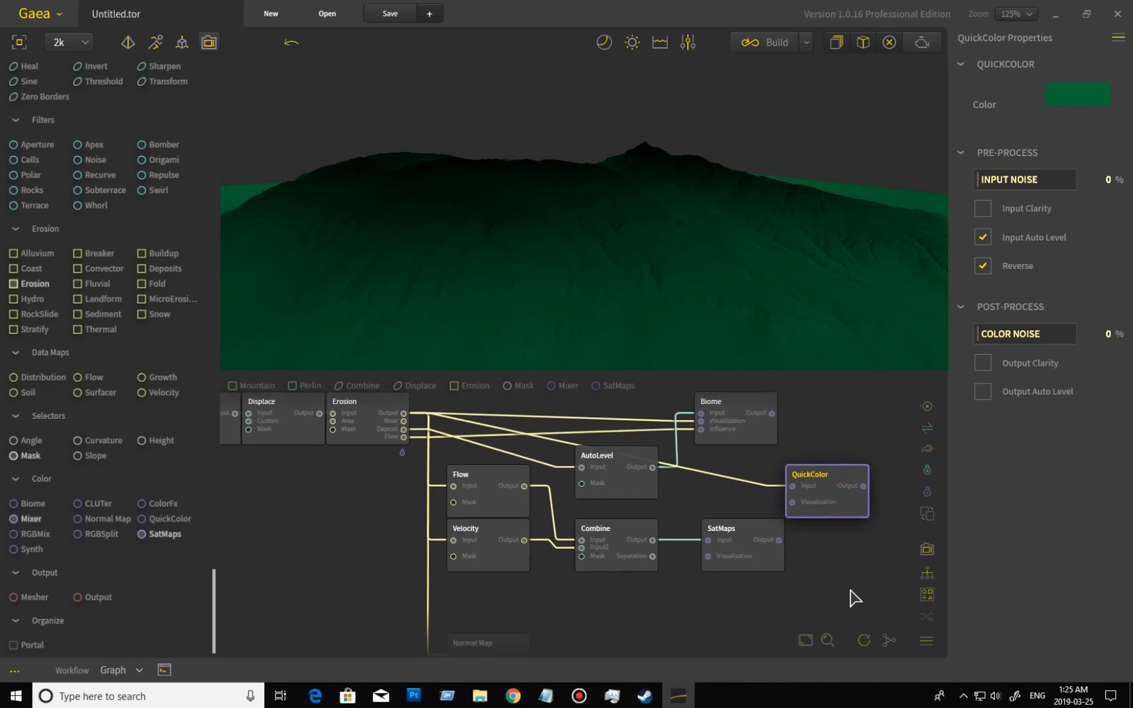
key(Delete)
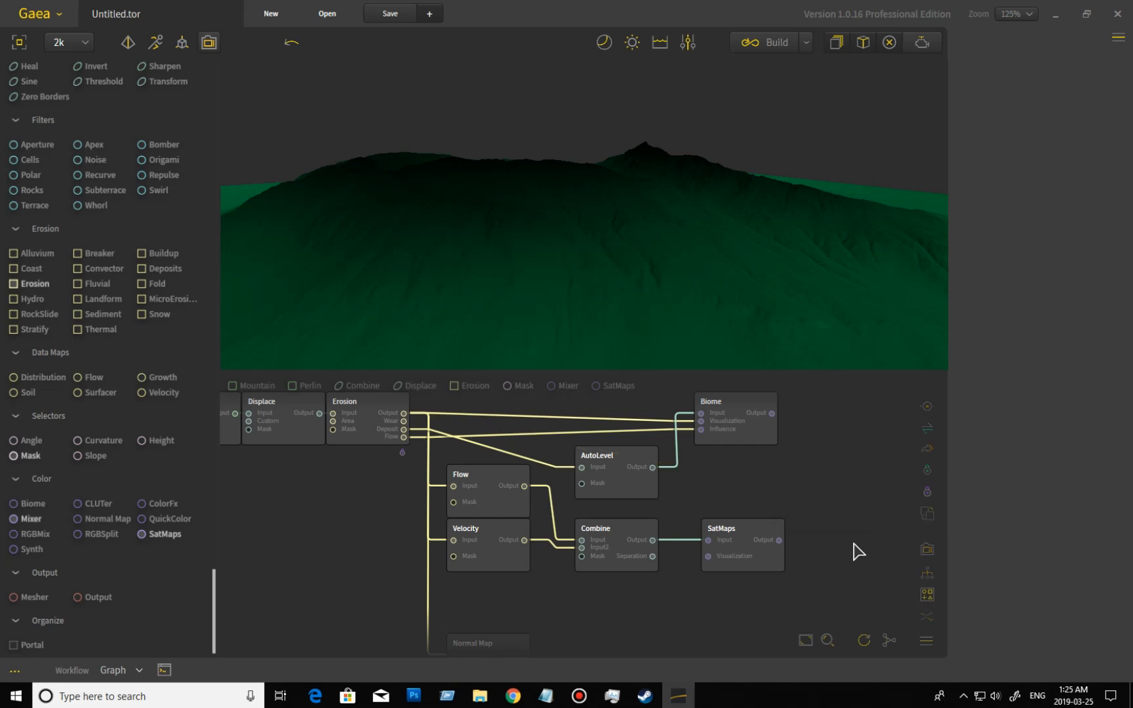
Add a CLUTer node fed by the Erosion output and place it in the open space between the Biome and SatMaps nodes.
click(354, 402)
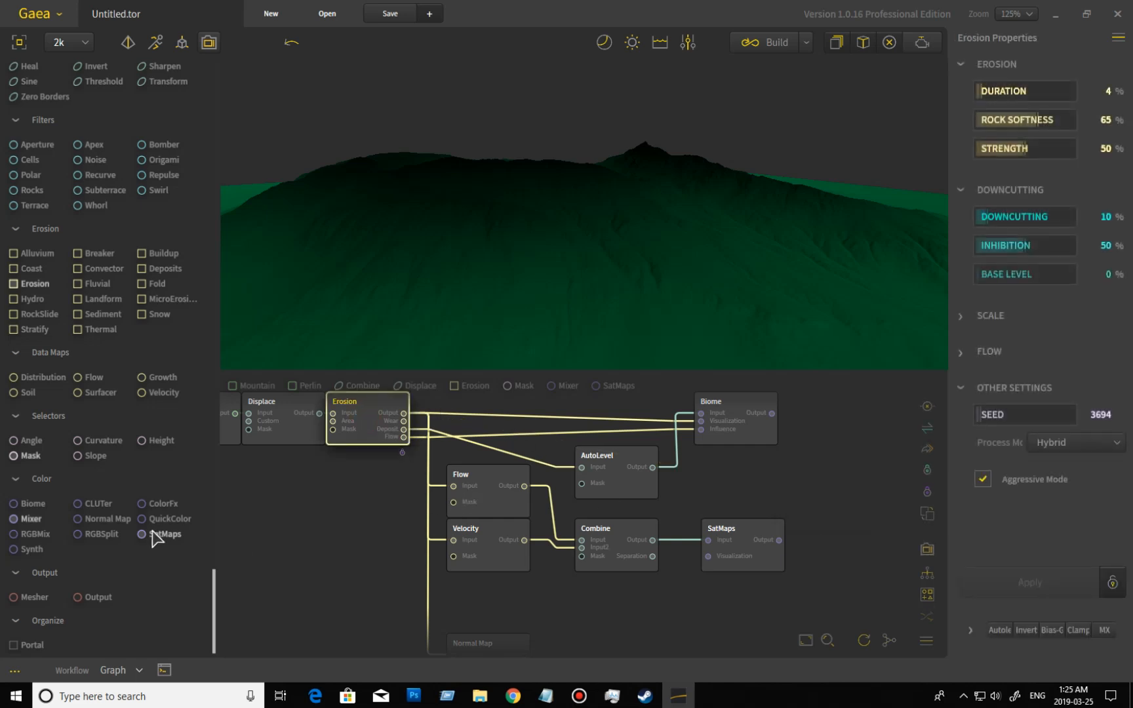
drag(87, 506, 364, 411)
drag(472, 460, 544, 485)
middle_drag(616, 597, 650, 508)
drag(534, 608, 820, 408)
middle_drag(852, 516, 774, 642)
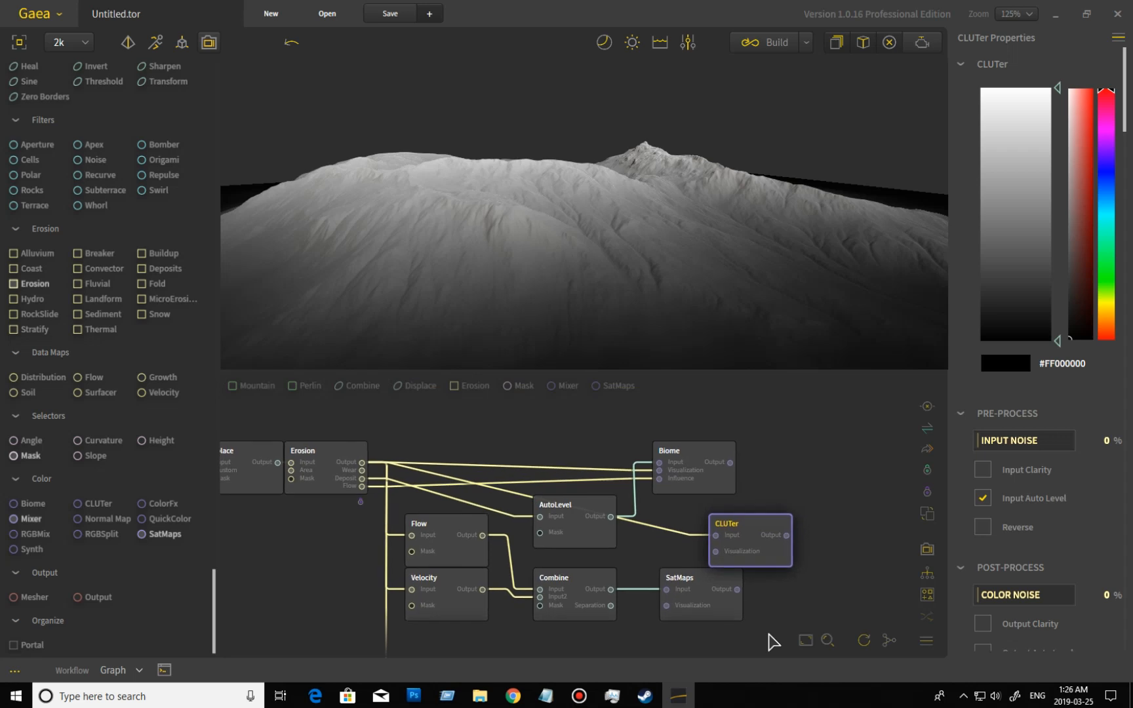
drag(751, 548, 722, 539)
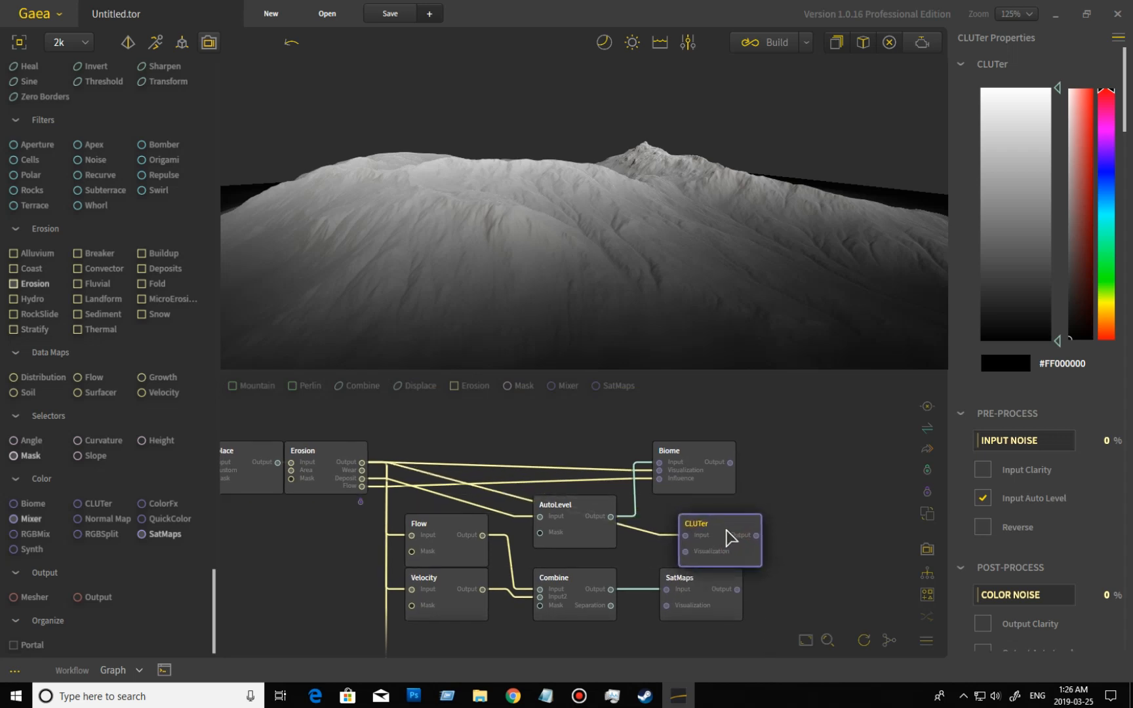
drag(725, 539, 809, 521)
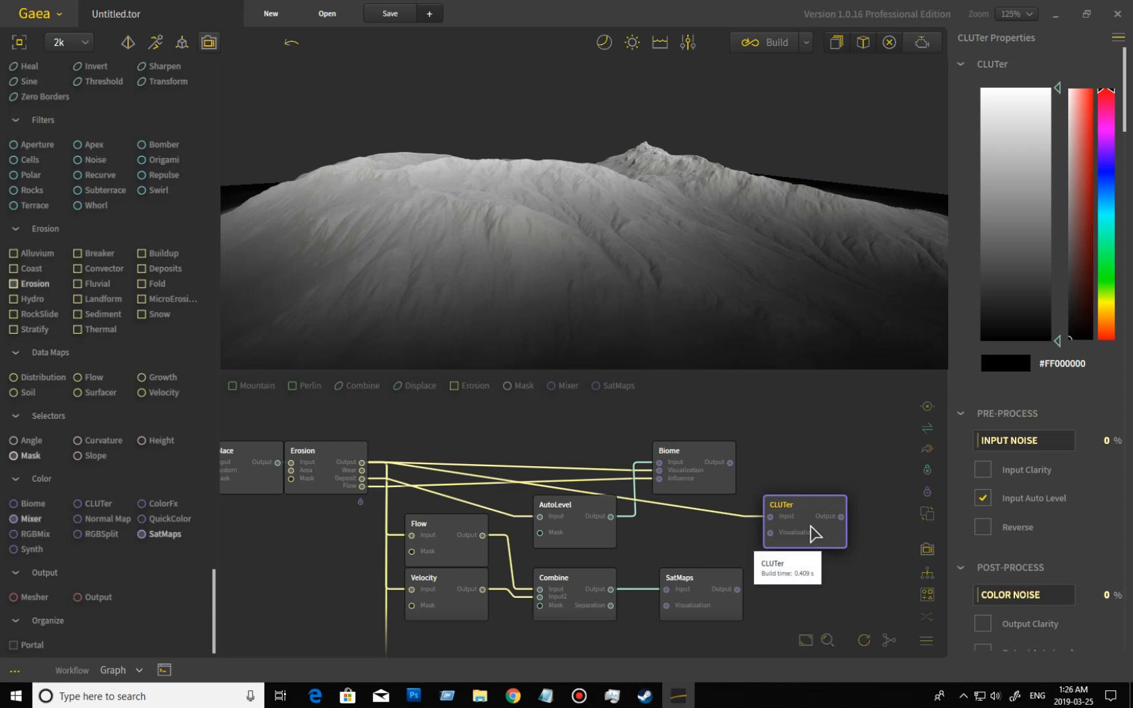
drag(798, 518, 779, 518)
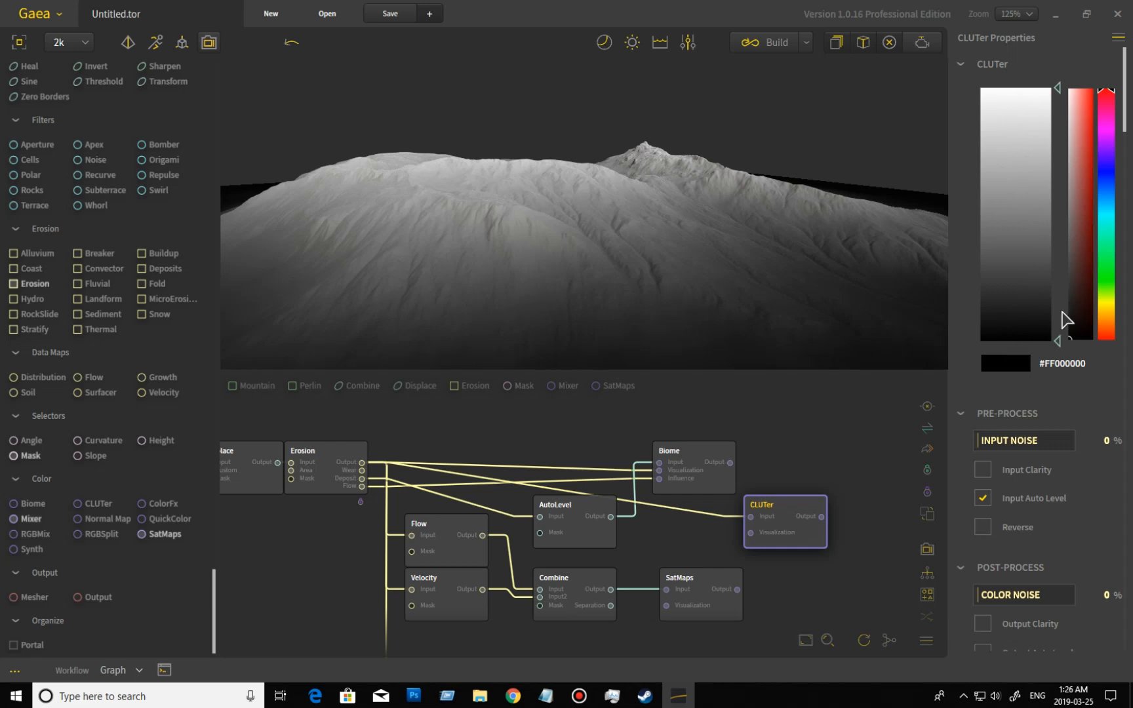
Set the CLUTer gradient's upper stop to red #FF0000 and its lower stop to green #4CFF00.
mouse_move(1061, 88)
mouse_down()
mouse_move(1056, 188)
mouse_move(1054, 90)
mouse_up()
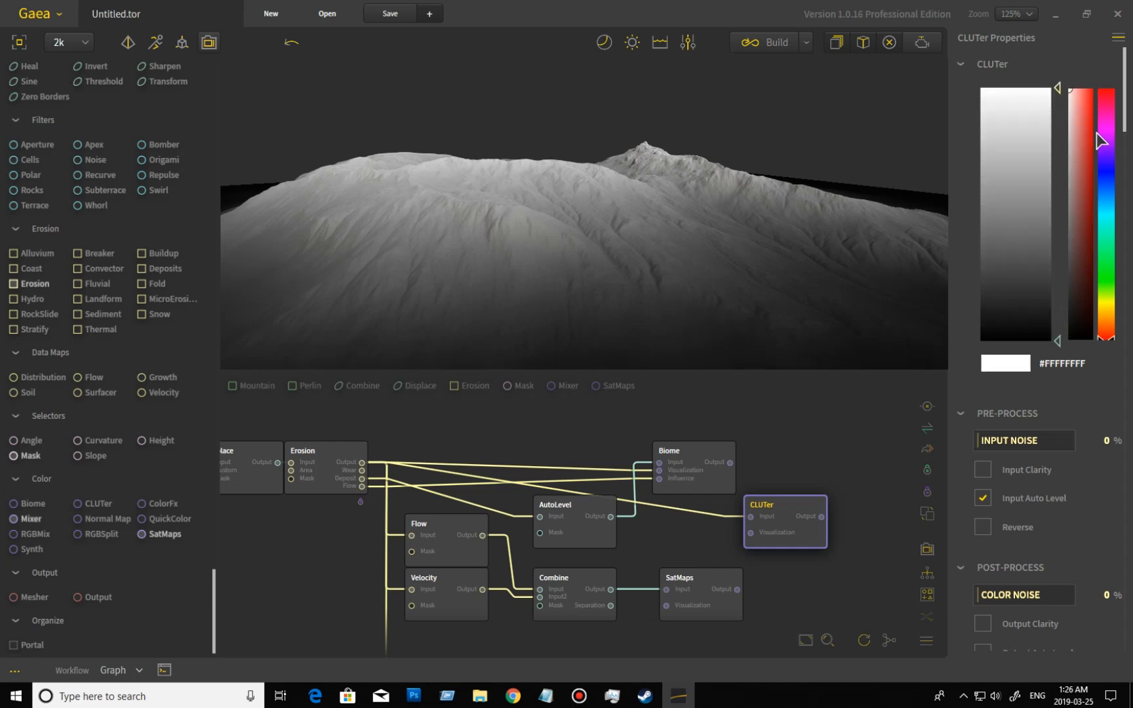
click(1090, 90)
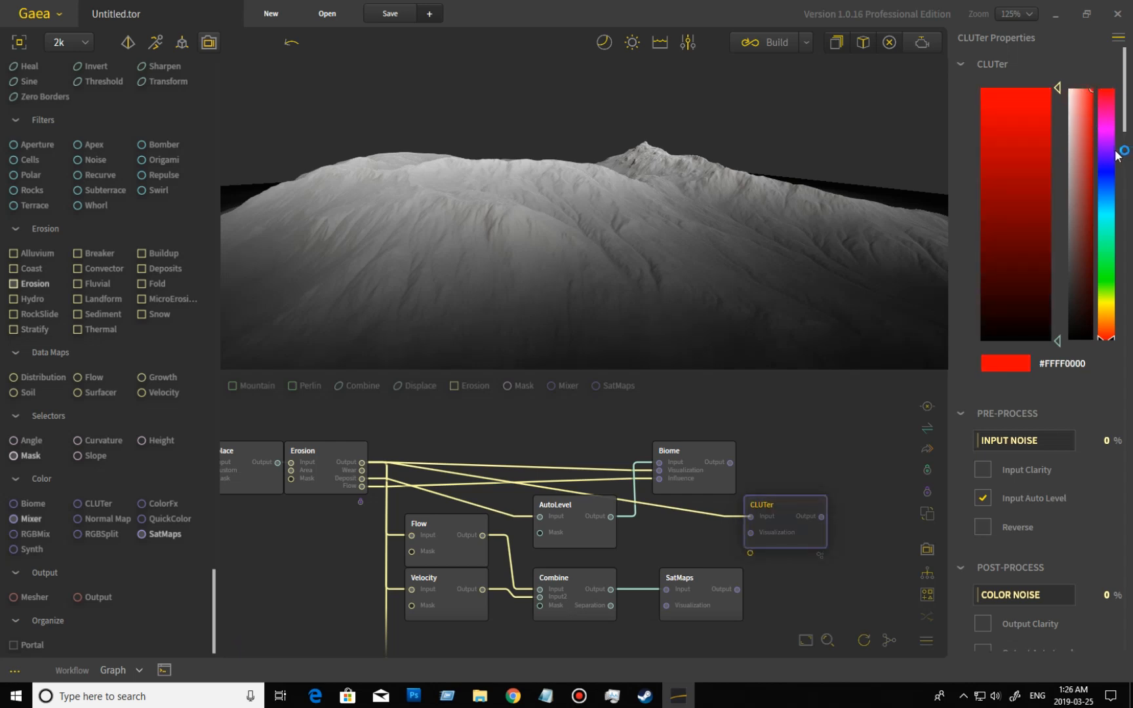
click(1057, 341)
click(1108, 269)
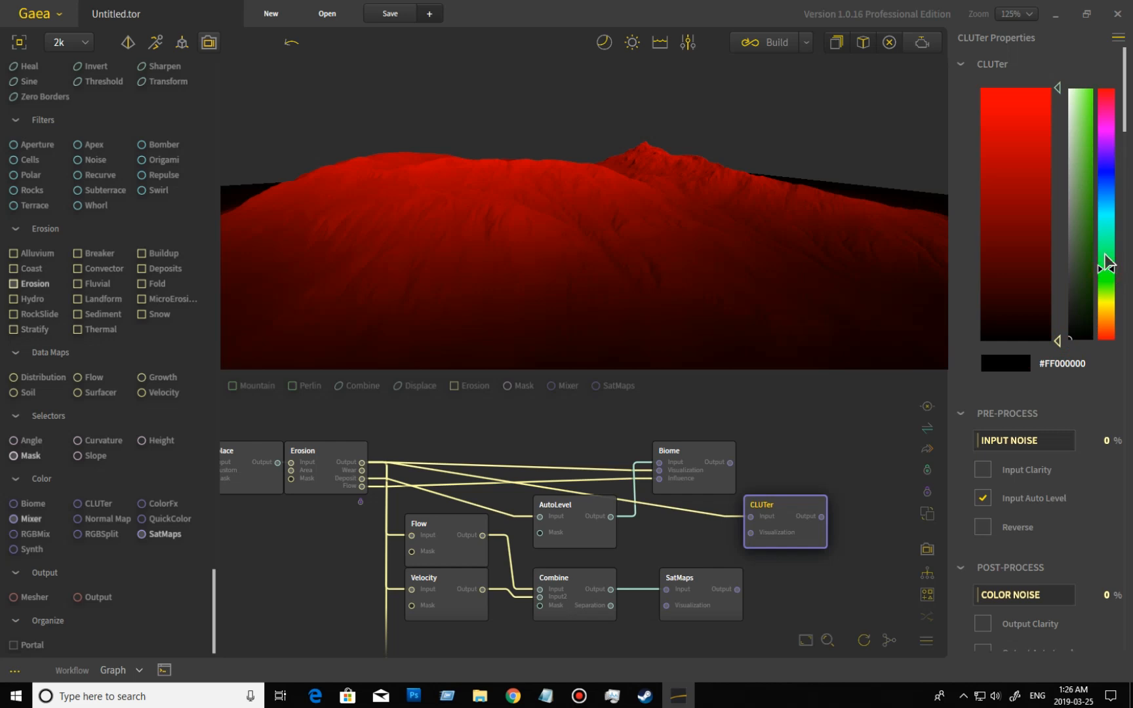
click(1074, 165)
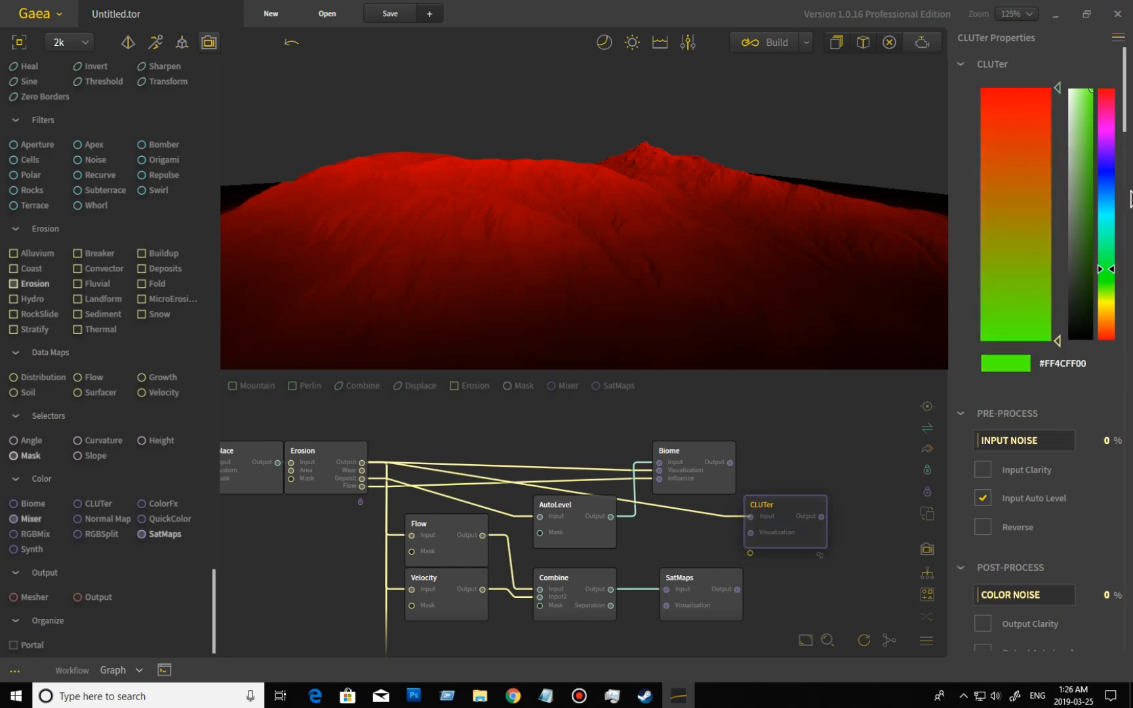
Add a middle stop to the CLUTer gradient and color it blue #0007FF.
click(1048, 215)
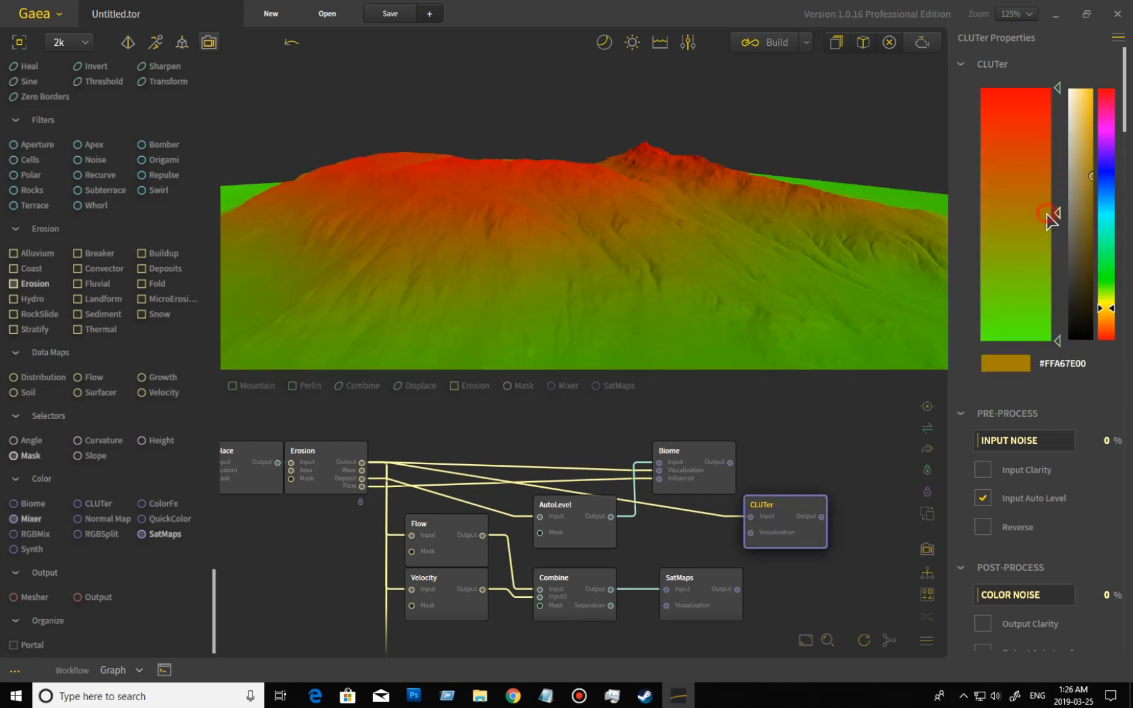
click(1111, 174)
drag(1084, 101, 1111, 87)
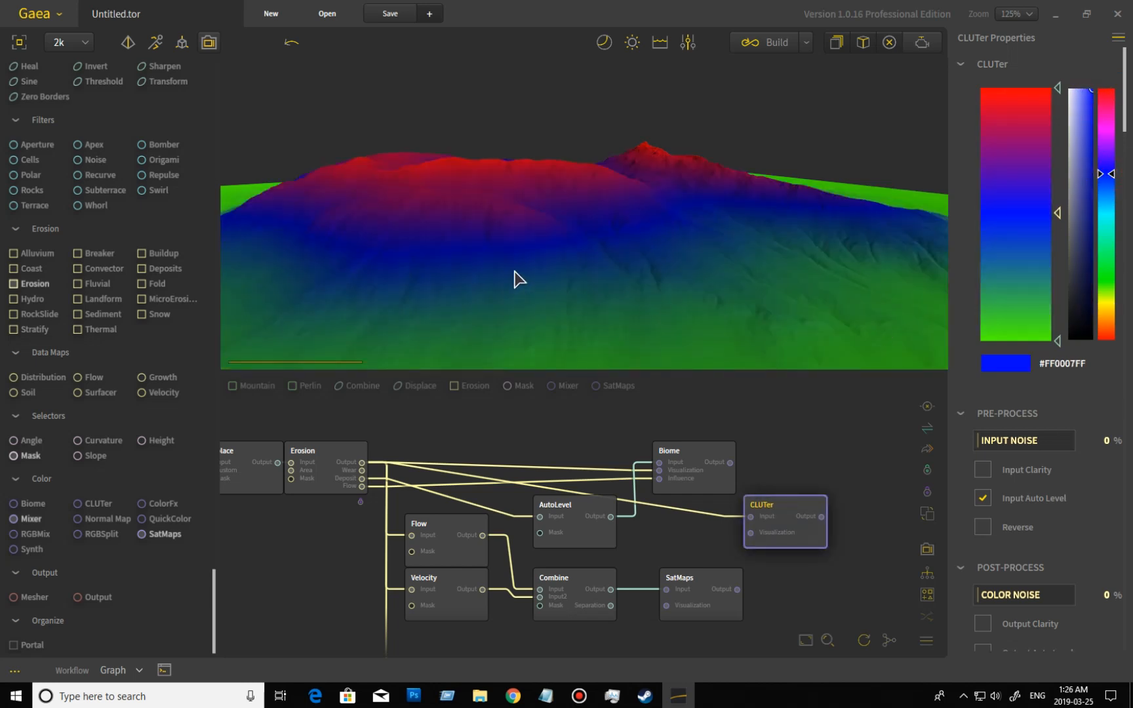
drag(701, 283, 708, 253)
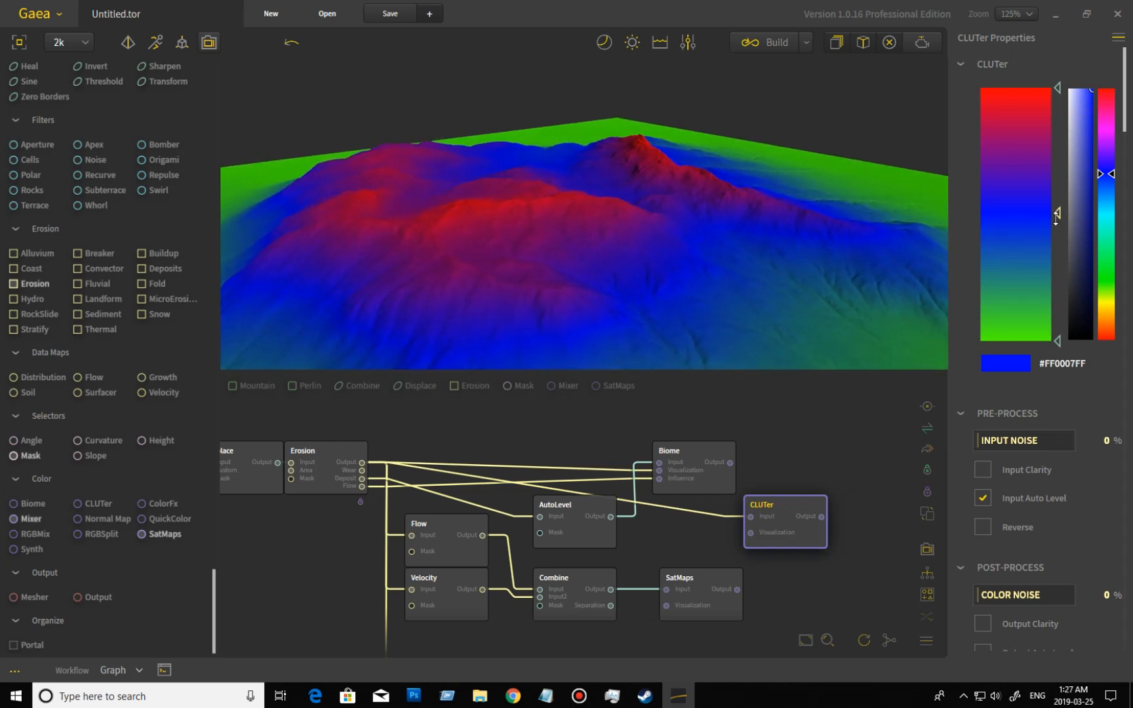
drag(675, 278, 632, 250)
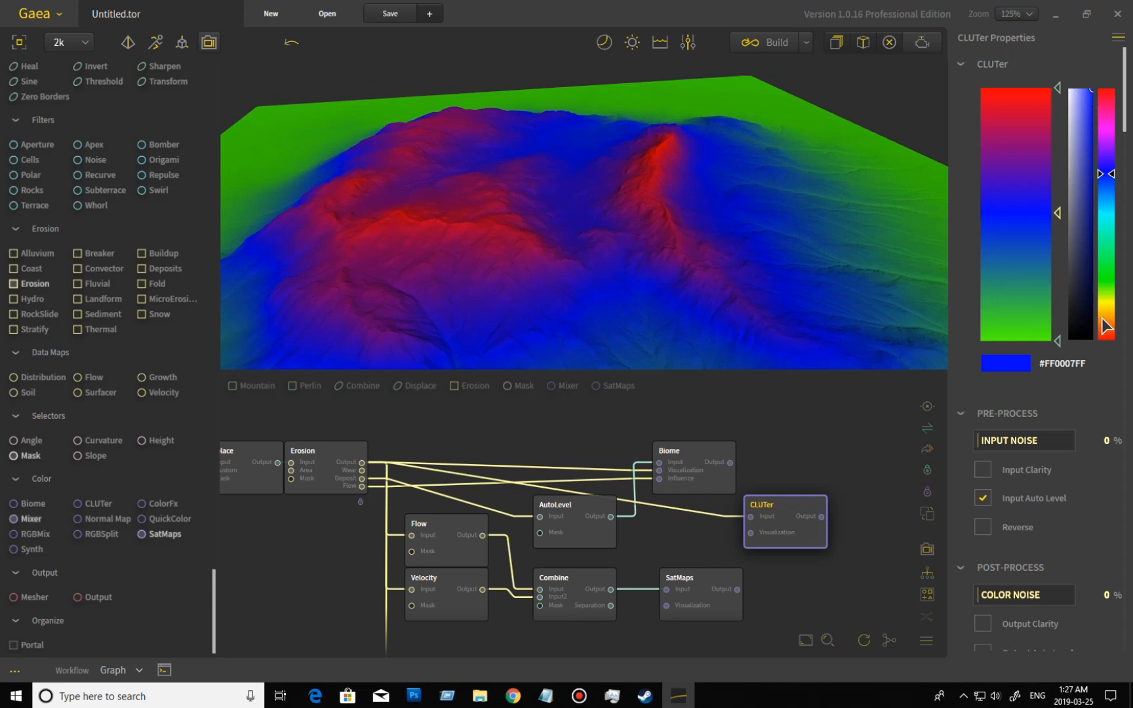
Feed the CLUTer node's input from the Erosion node's Flow output and inspect the coloring on the terrain.
scroll(1108, 449, down, 1)
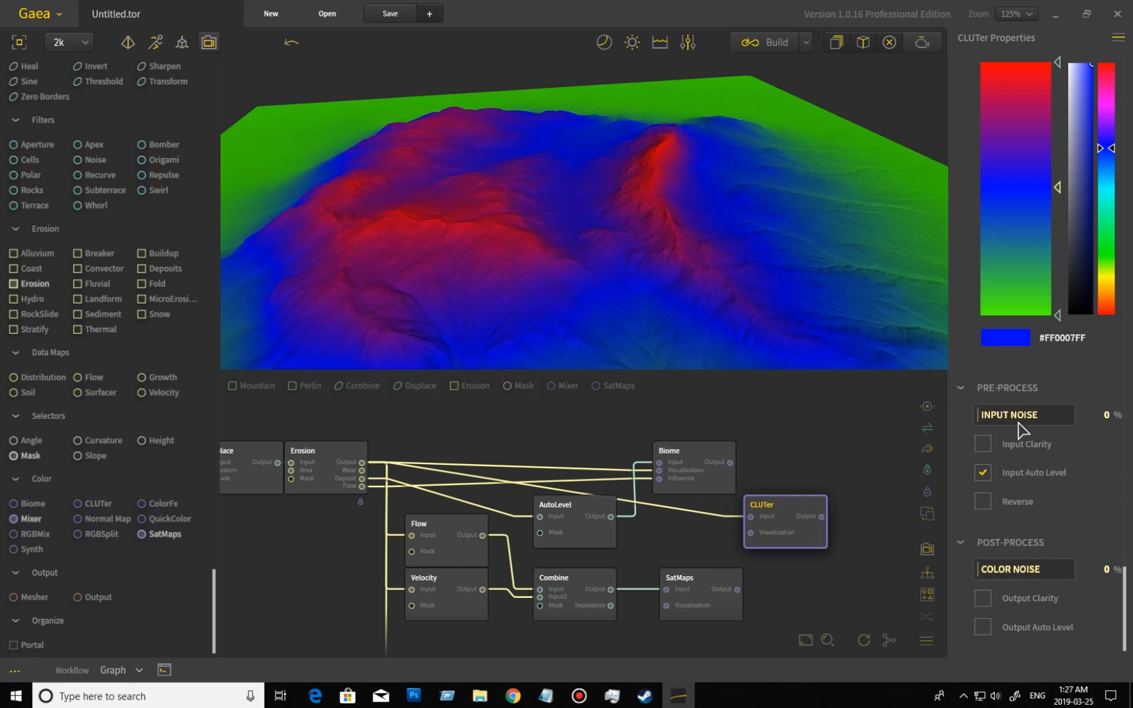
mouse_move(819, 590)
middle_down()
mouse_move(811, 564)
mouse_move(807, 574)
mouse_move(821, 574)
middle_up()
mouse_move(830, 519)
mouse_down()
mouse_move(830, 538)
mouse_move(830, 522)
mouse_up()
middle_drag(823, 570, 845, 571)
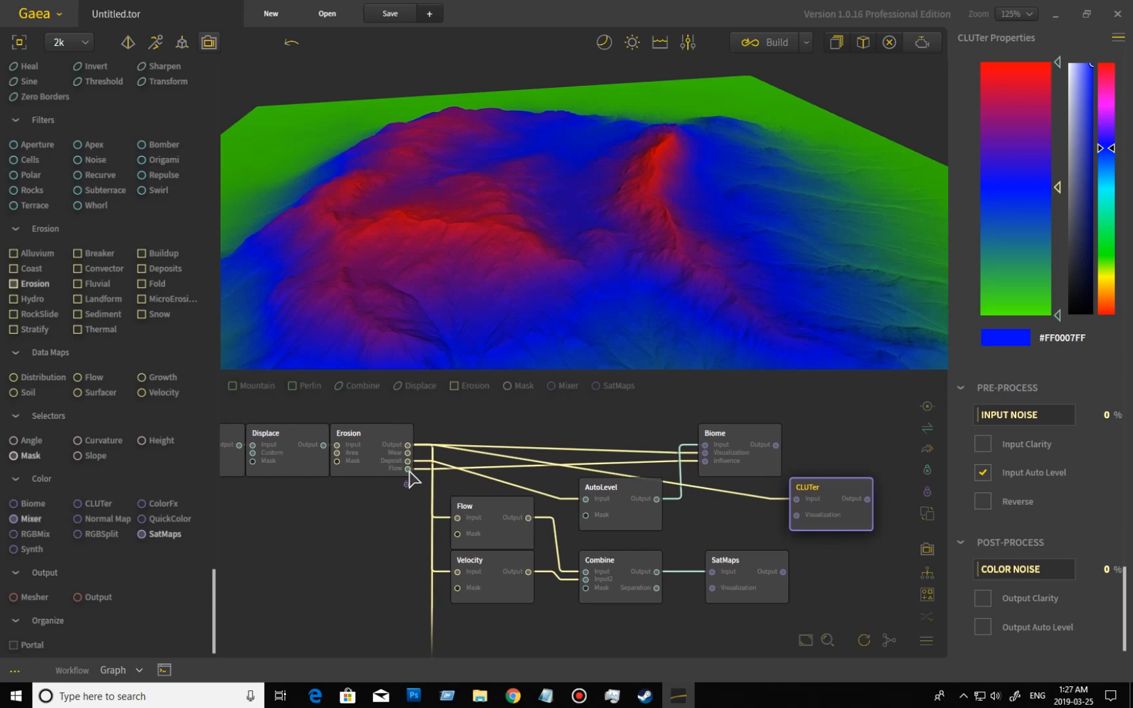
drag(408, 469, 798, 500)
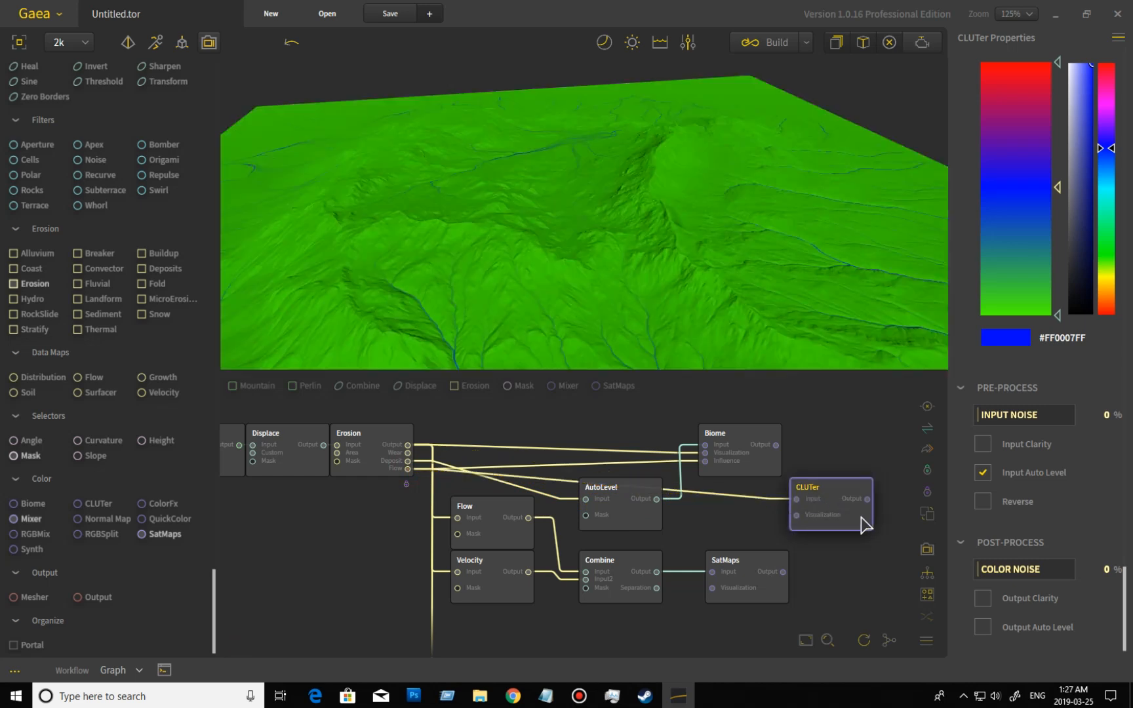
drag(602, 304, 505, 366)
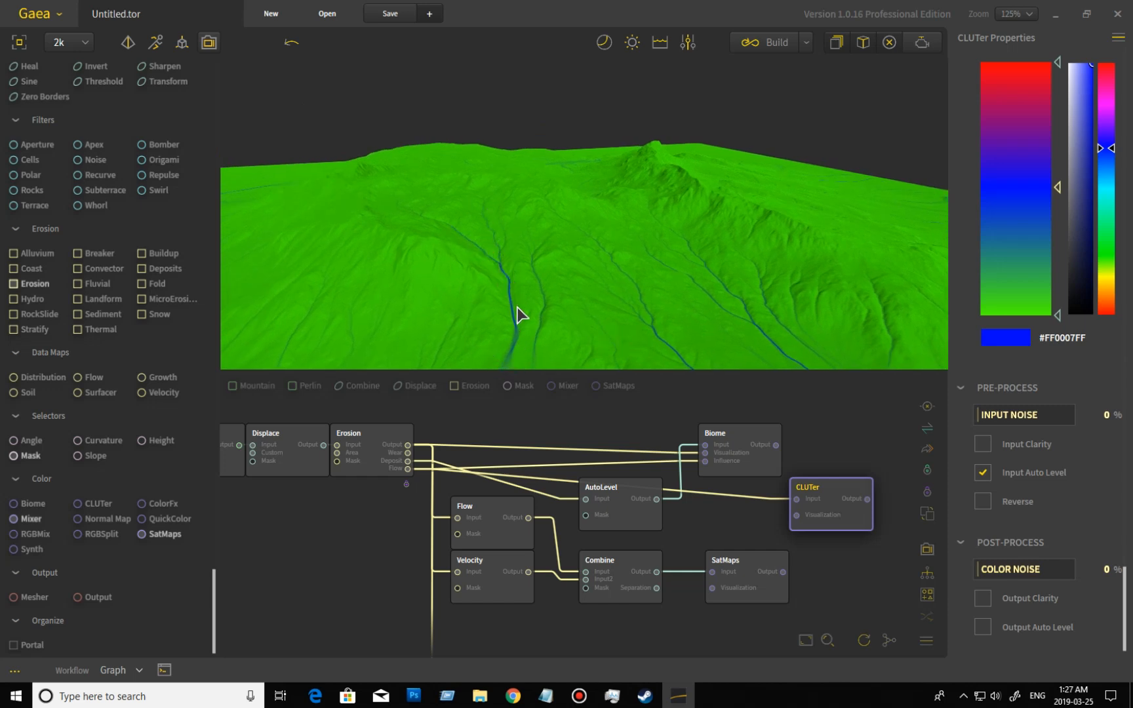
drag(744, 345, 518, 365)
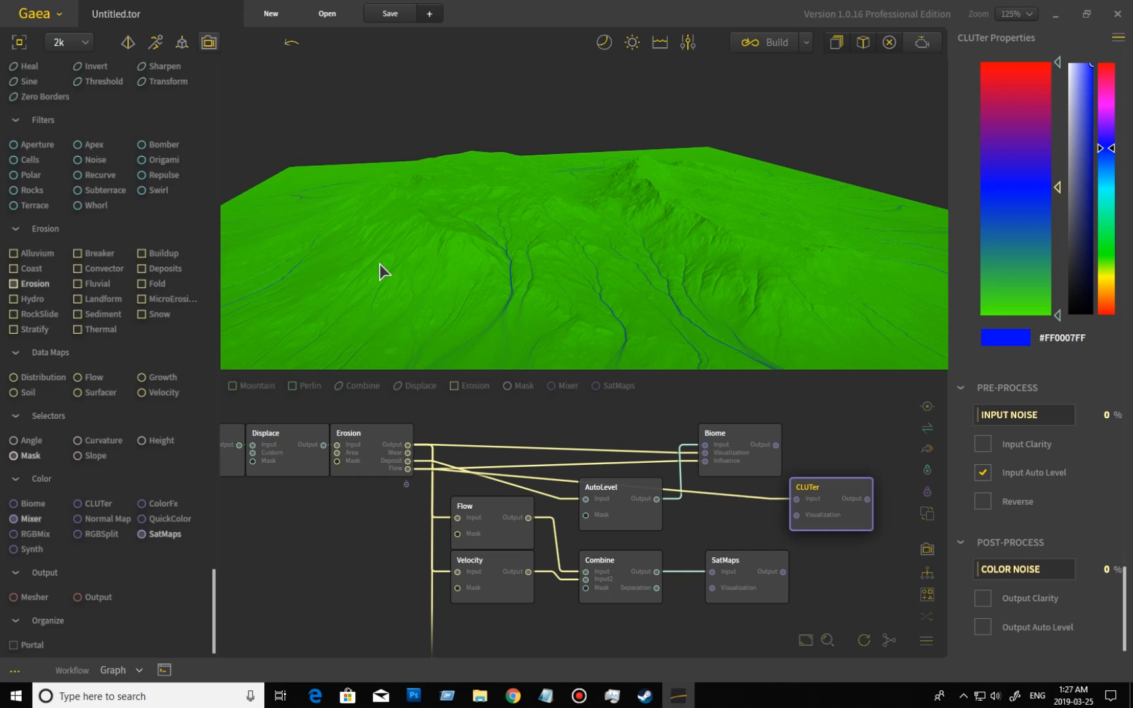
drag(617, 269, 566, 279)
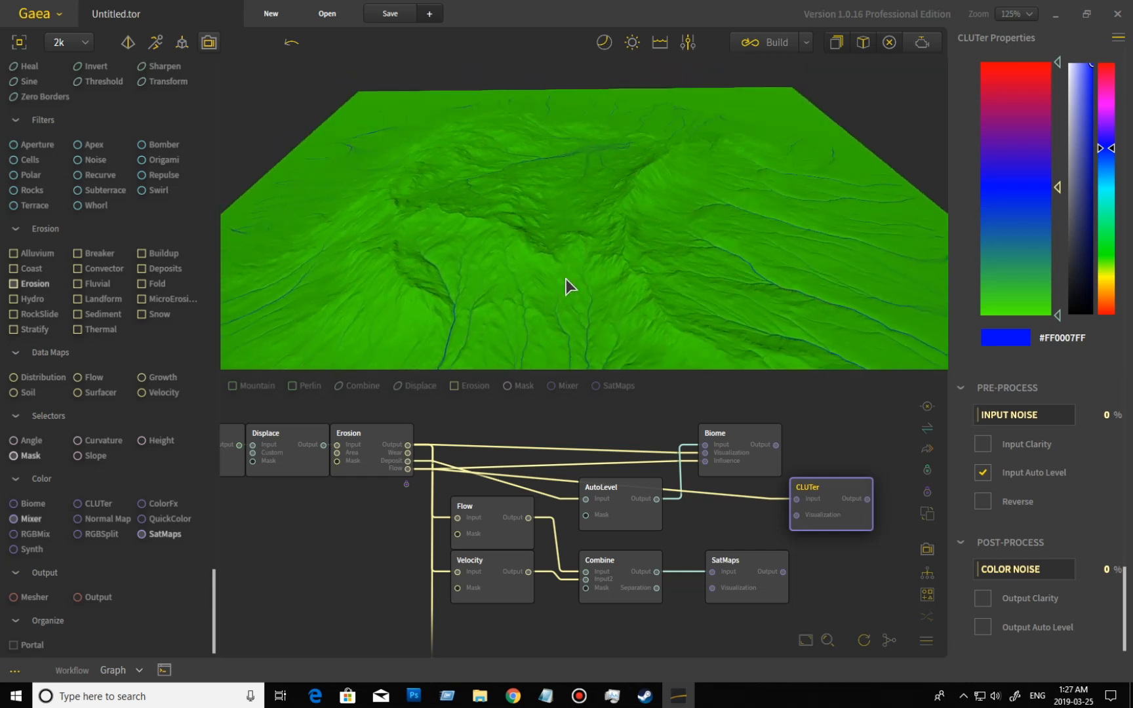
drag(533, 320, 623, 459)
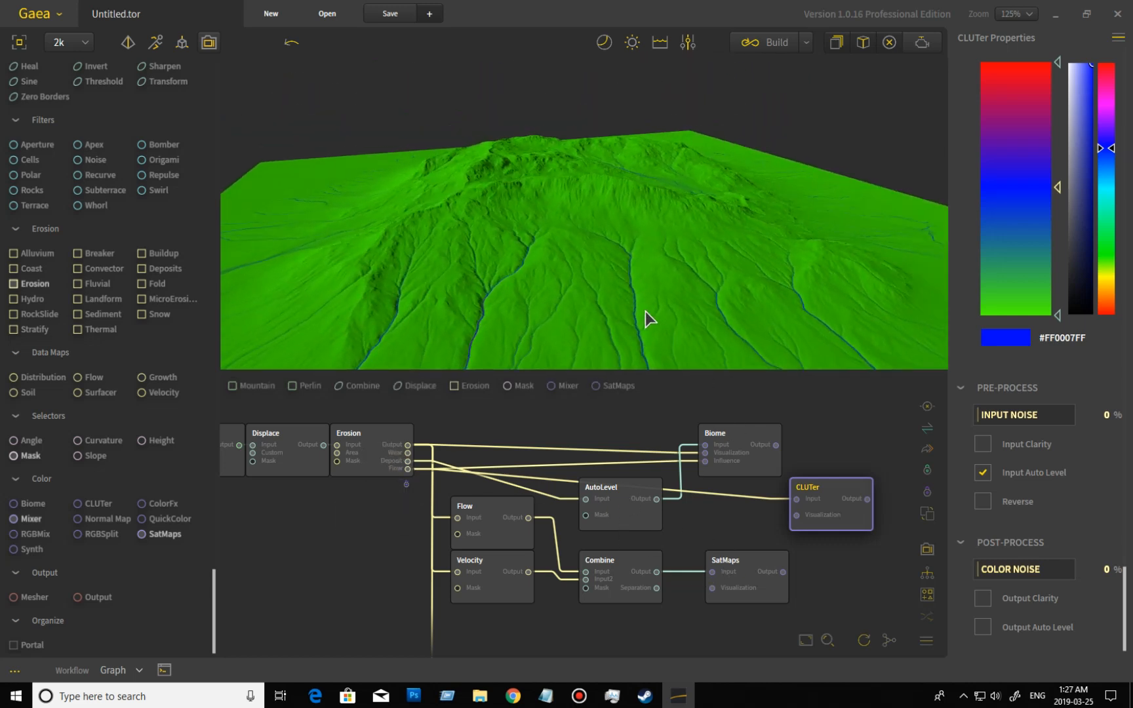
drag(862, 244, 747, 261)
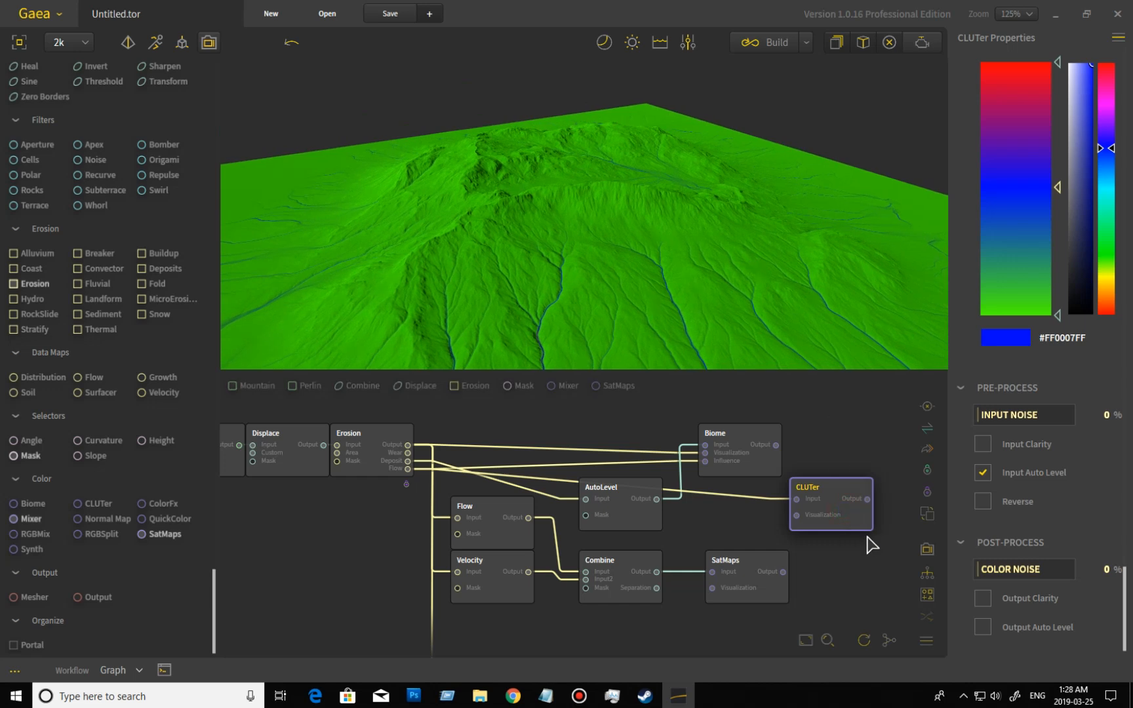
Delete the CLUTer node and add a SatMaps node fed by the Erosion output, placed in the open space above the Biome node.
key(Delete)
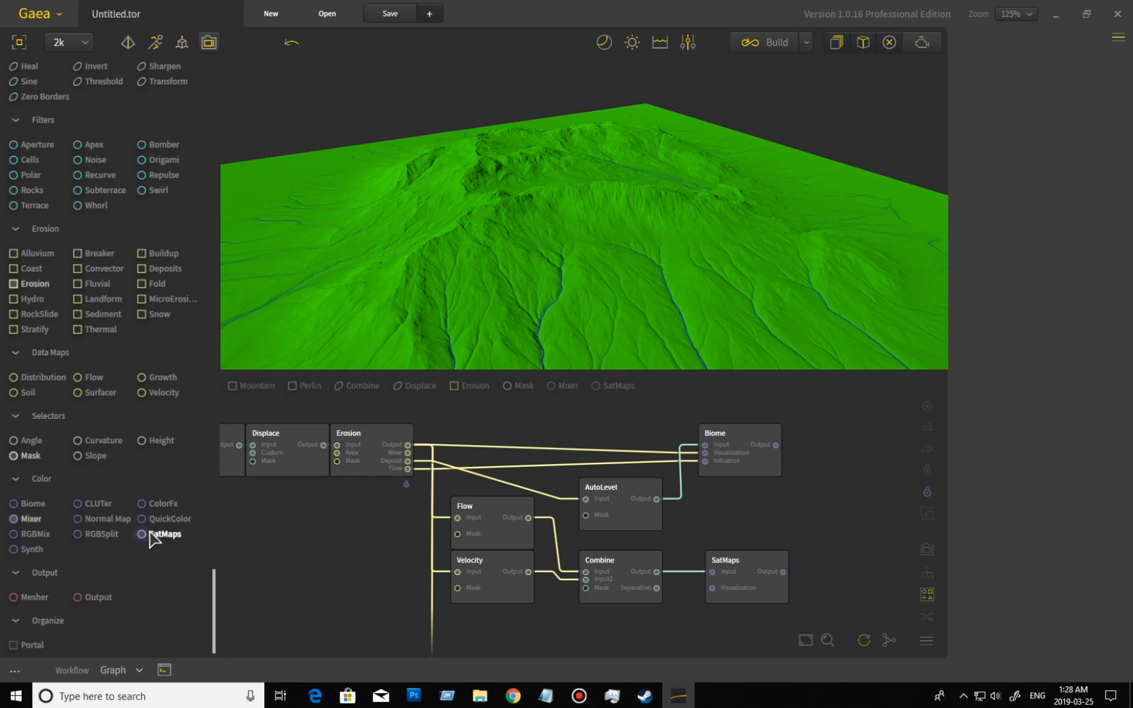
drag(147, 534, 397, 451)
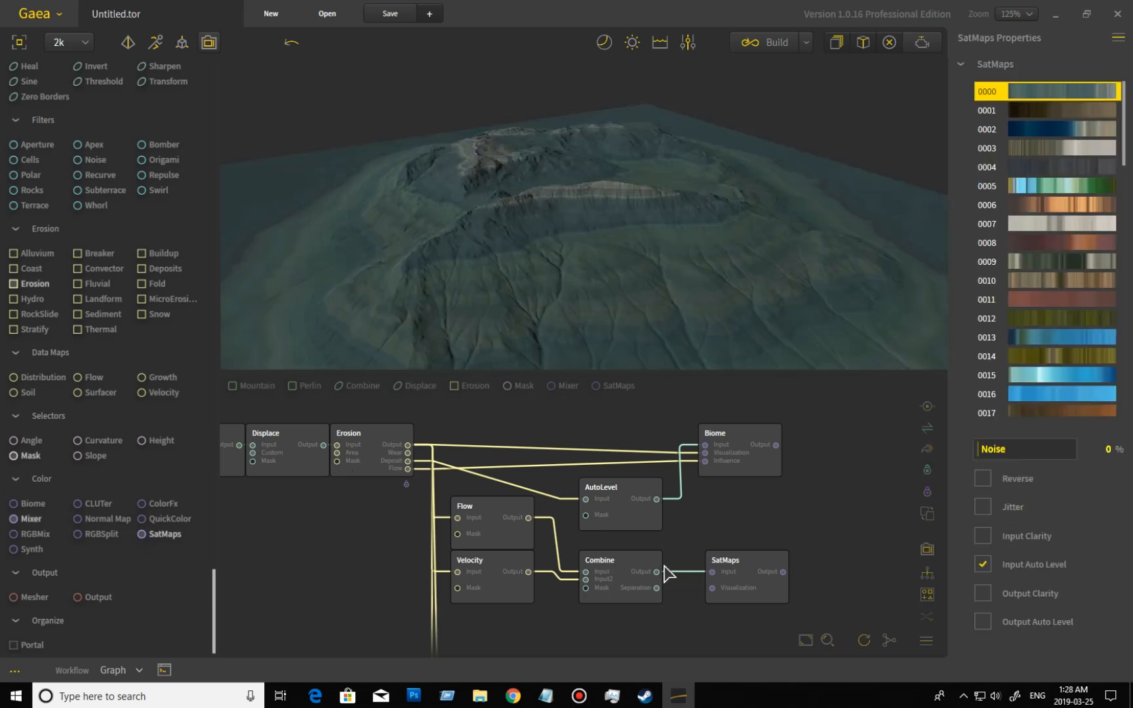
middle_drag(670, 527, 675, 411)
drag(505, 587, 837, 405)
middle_drag(824, 541, 780, 652)
drag(784, 599, 771, 419)
middle_drag(816, 491, 833, 512)
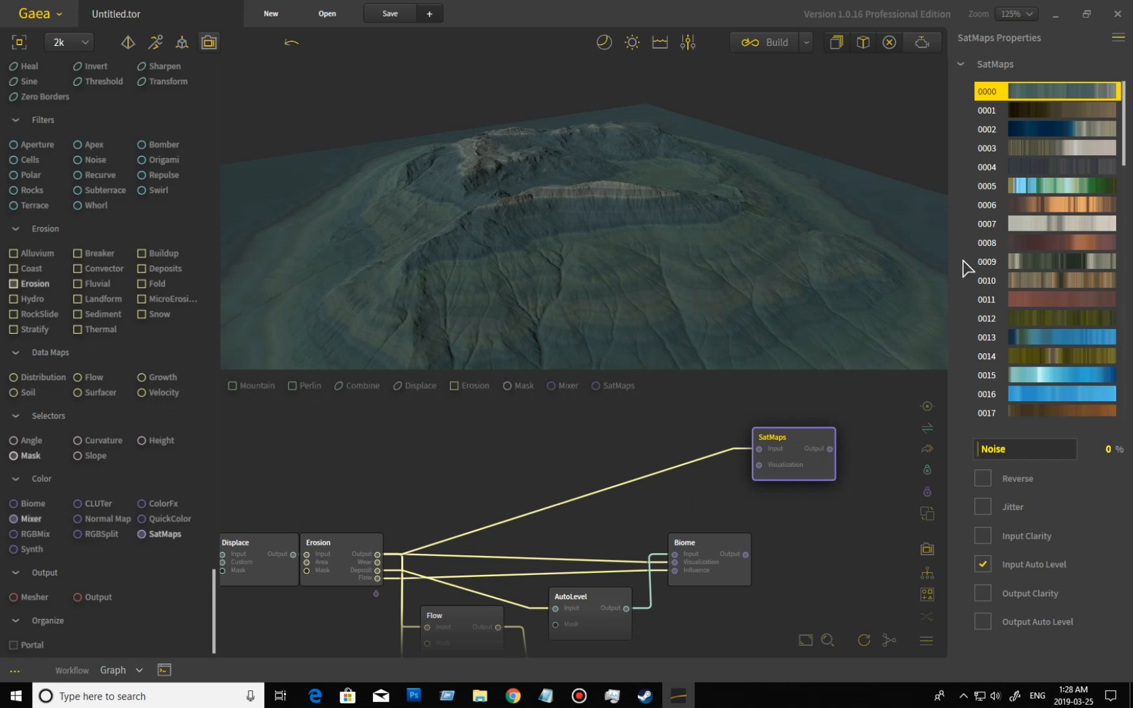
Browse the color maps of the new SatMaps node and apply map 0001 to the terrain.
drag(1123, 131, 1125, 274)
drag(1126, 315, 1130, 124)
click(1085, 112)
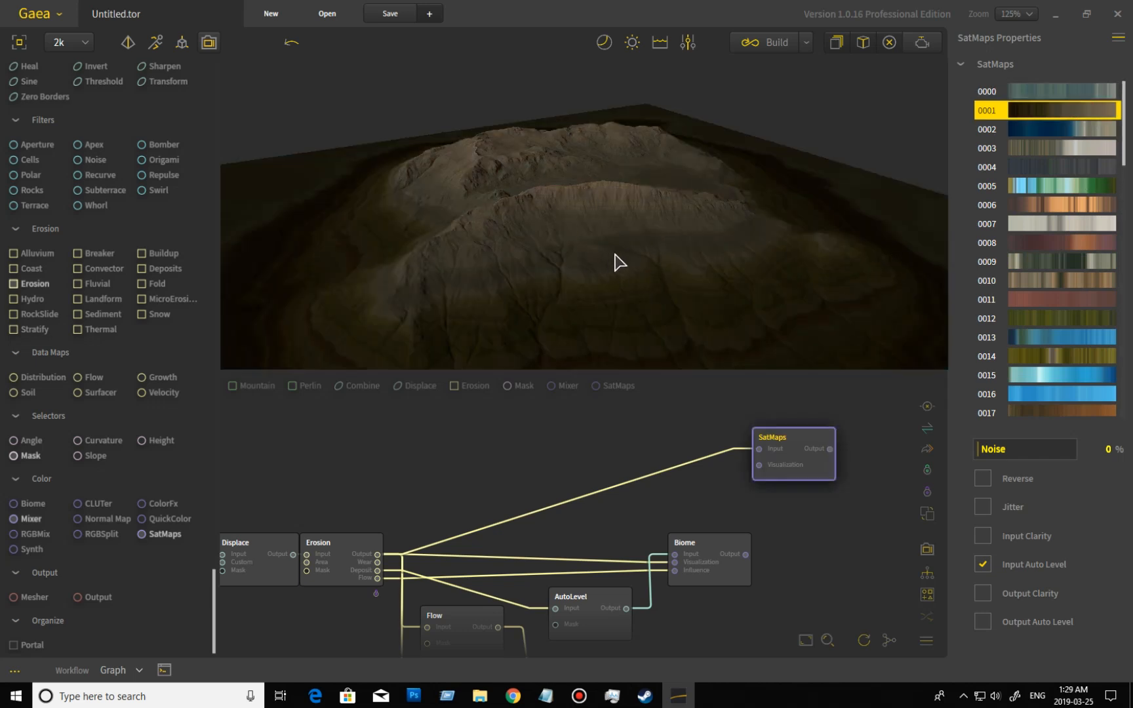
mouse_move(749, 324)
mouse_down()
mouse_move(749, 275)
mouse_move(750, 334)
mouse_up()
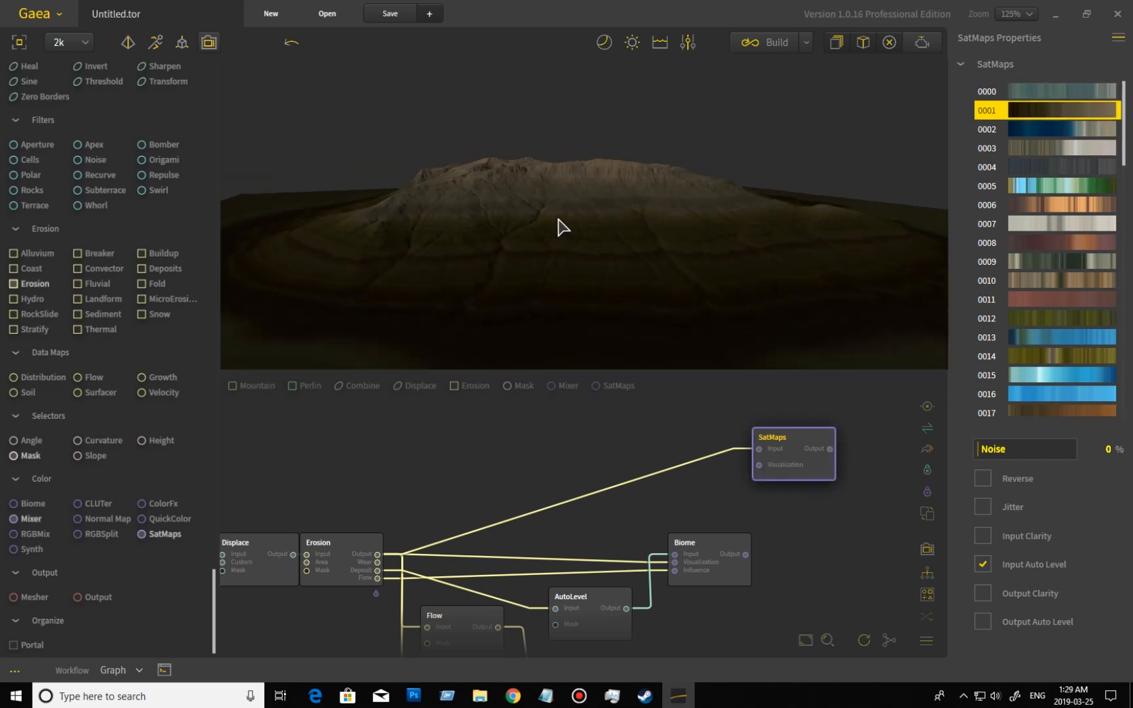
scroll(626, 217, up, 2)
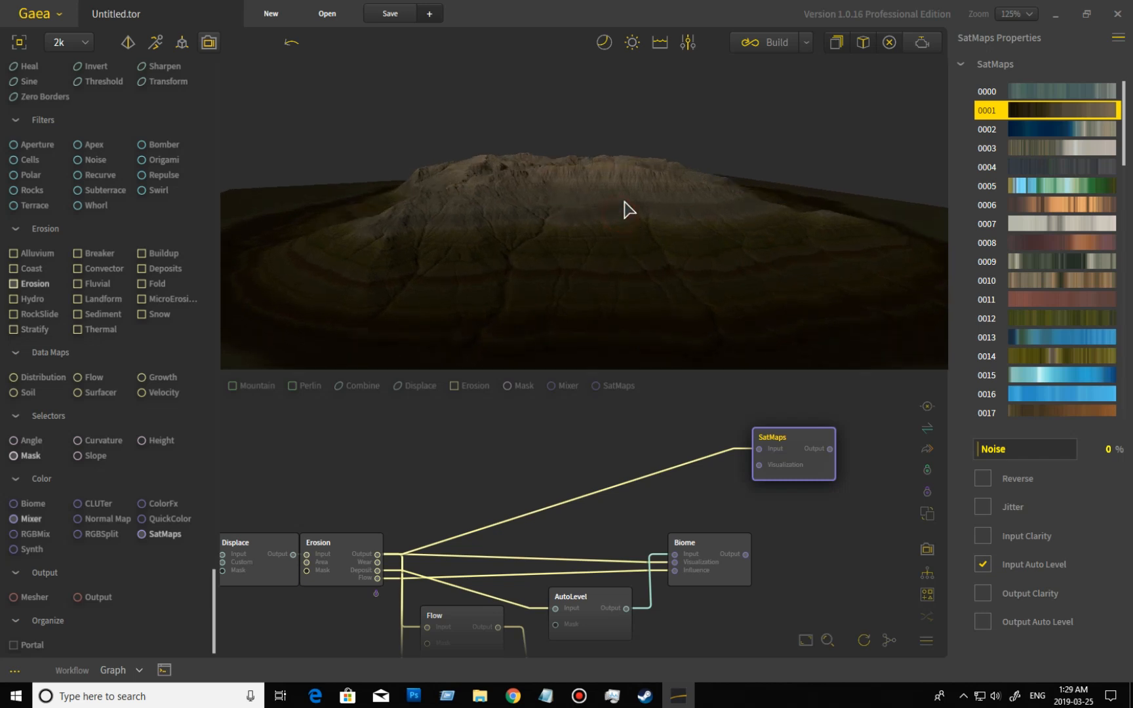
Preview the Combine, Flow and Velocity nodes that drive the existing SatMaps node.
scroll(721, 512, down, 3)
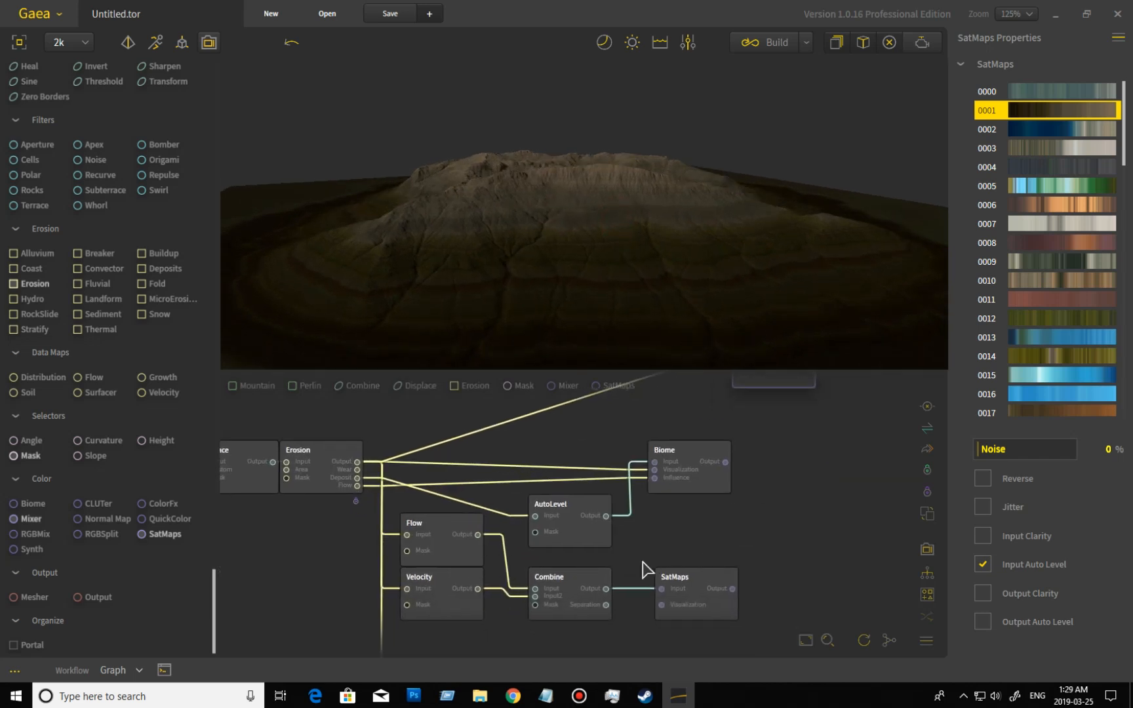
click(582, 578)
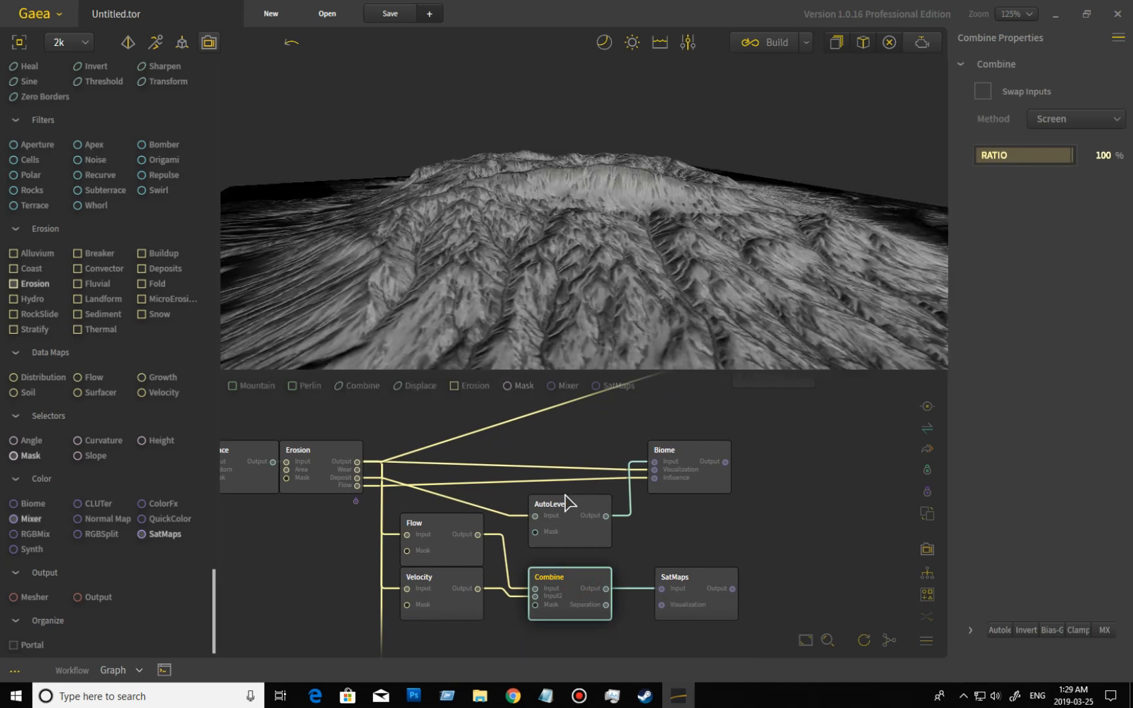
click(459, 553)
click(459, 615)
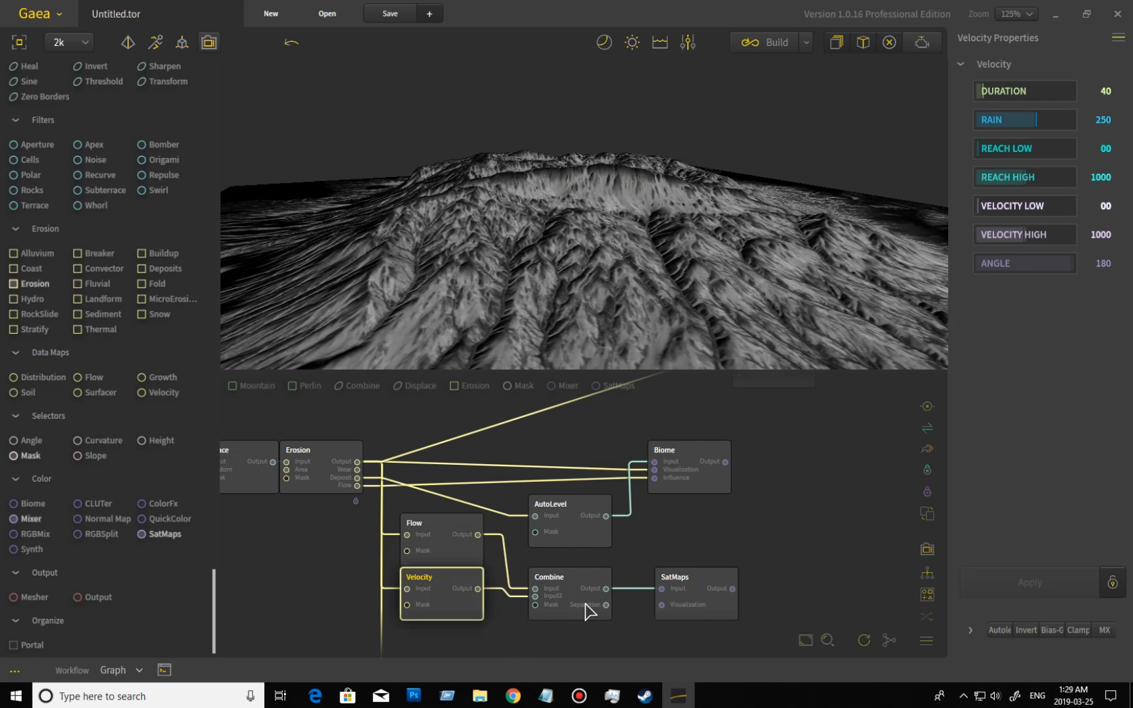
click(583, 603)
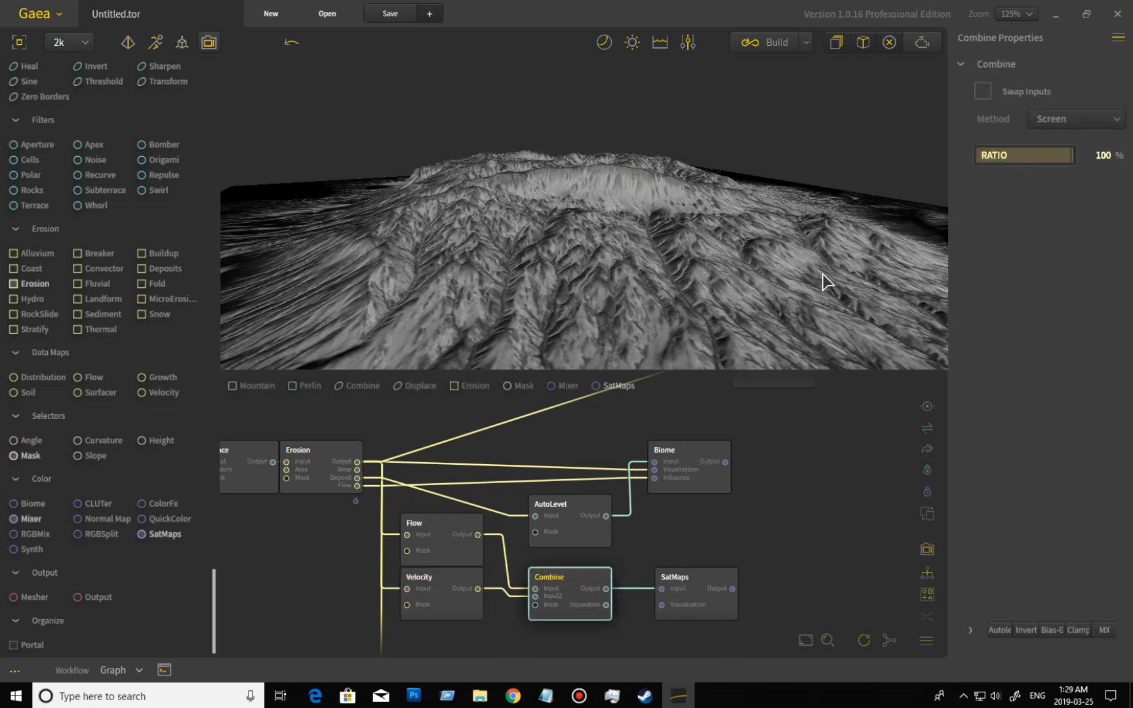
Switch the SatMaps node fed by the Combine node to color map 0010 and inspect it on the terrain.
click(740, 264)
drag(791, 224, 809, 225)
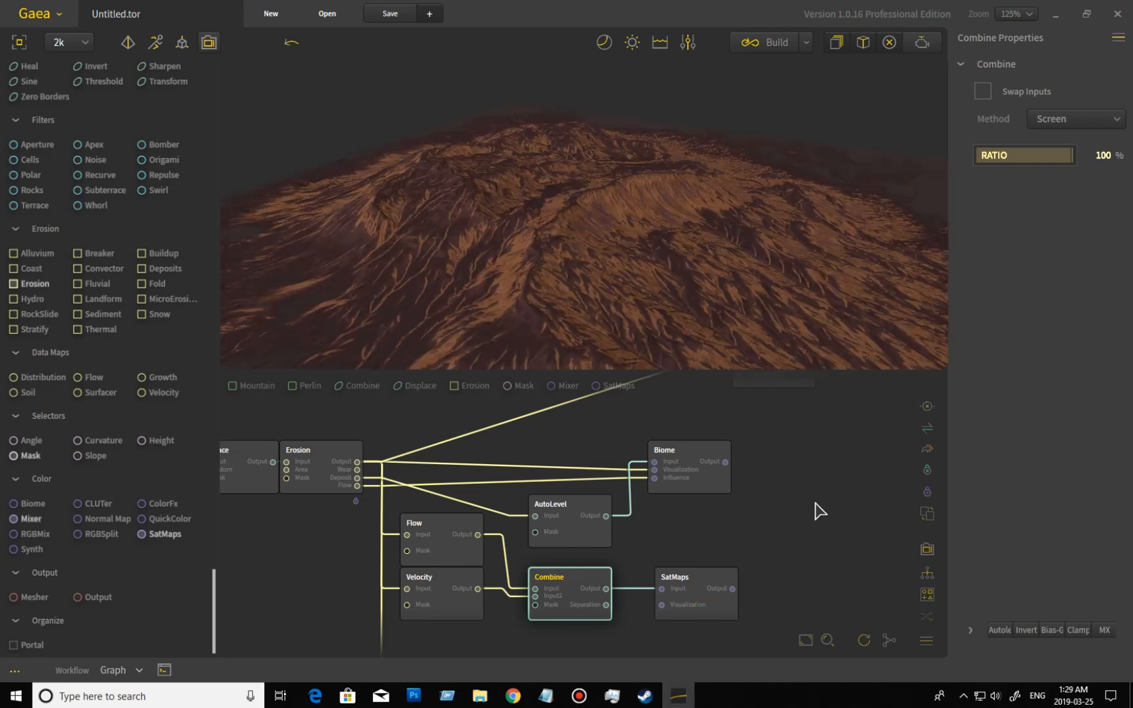
drag(661, 257, 756, 279)
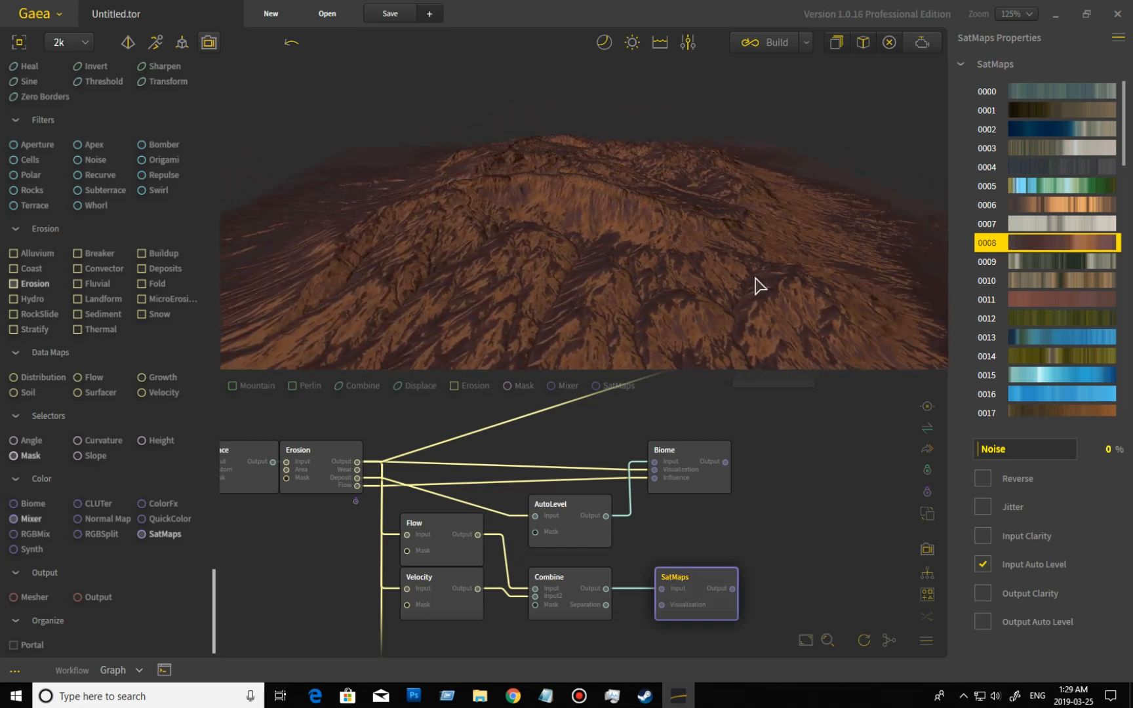
click(1064, 281)
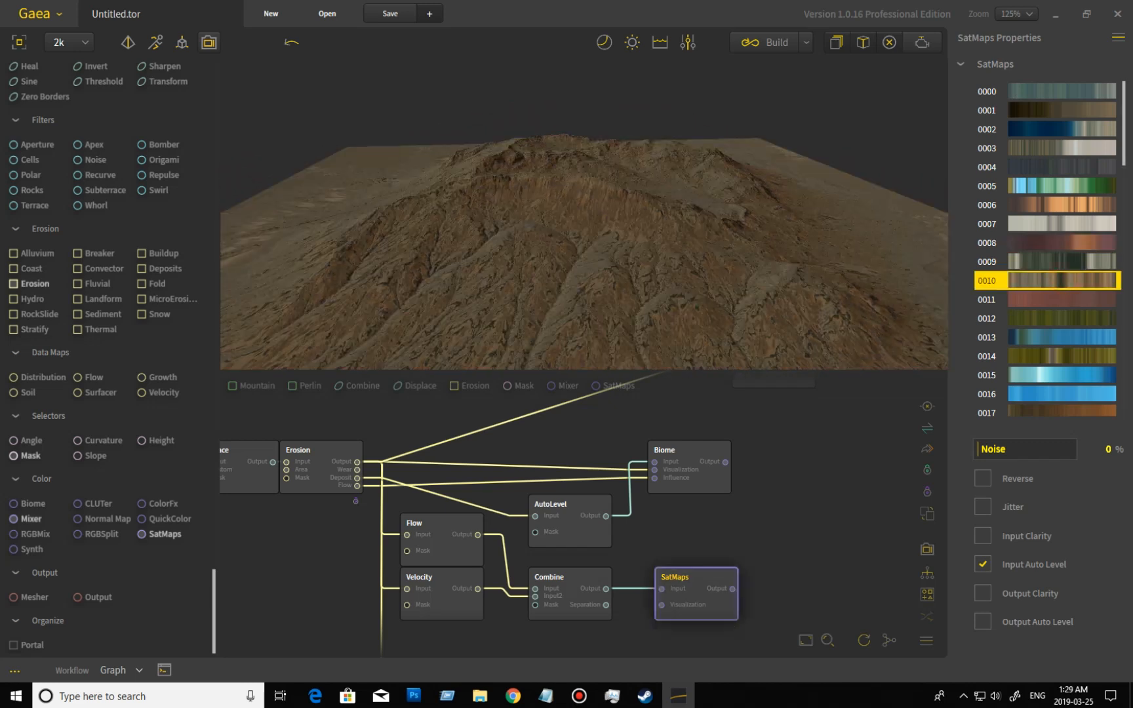
mouse_move(618, 270)
mouse_down()
mouse_move(690, 284)
mouse_move(767, 261)
mouse_move(536, 283)
mouse_move(341, 284)
mouse_move(483, 271)
mouse_move(587, 281)
mouse_move(493, 288)
mouse_move(478, 303)
mouse_move(615, 290)
mouse_move(622, 298)
mouse_move(579, 324)
mouse_move(647, 316)
mouse_move(473, 311)
mouse_up()
mouse_move(545, 304)
mouse_down()
mouse_move(629, 301)
mouse_move(613, 321)
mouse_move(673, 329)
mouse_up()
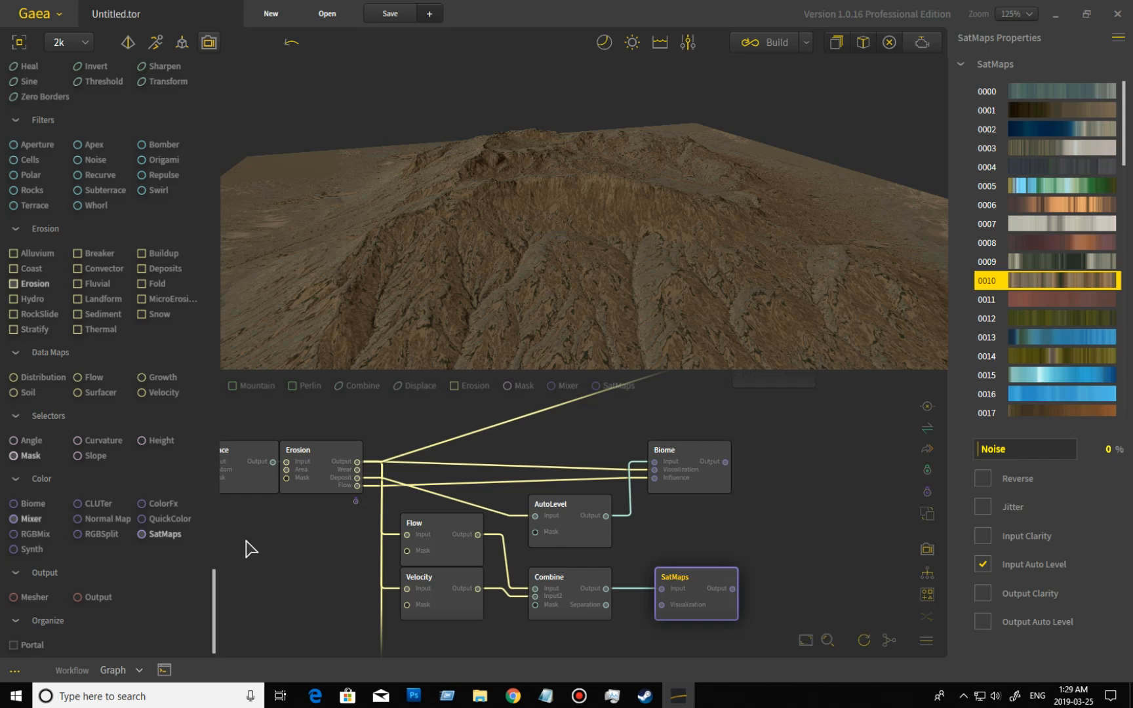
Add a Synth node beside the SatMaps node fed by Combine and review its synthesis and noise settings.
drag(30, 549, 799, 600)
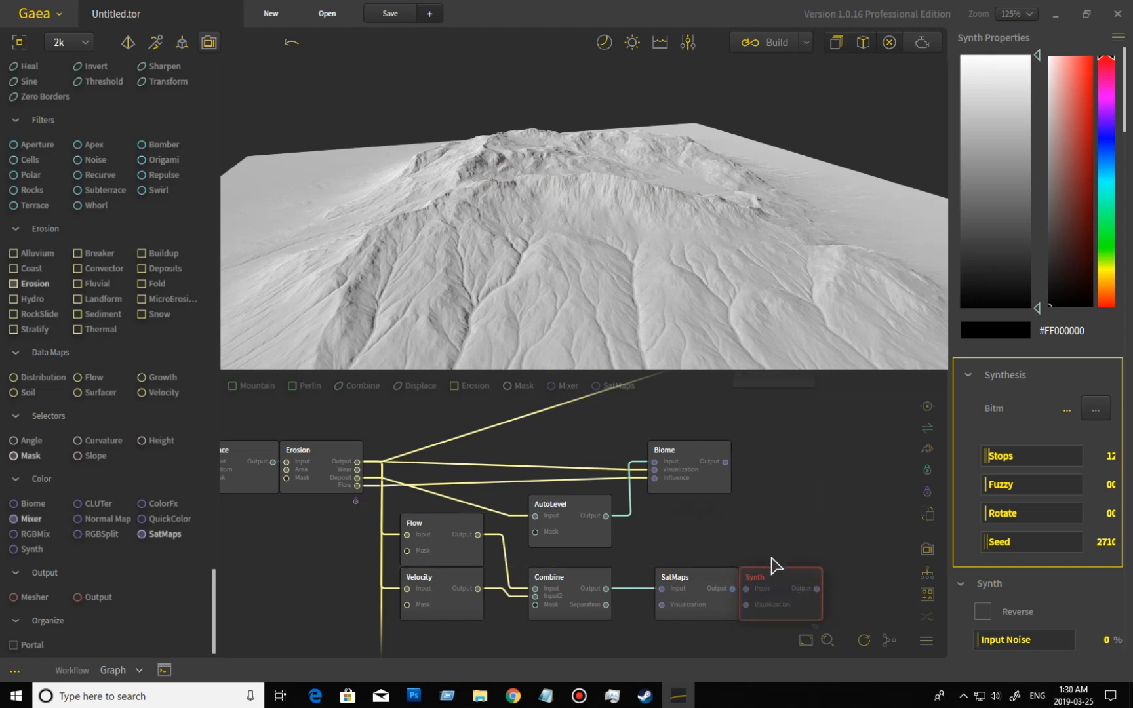
drag(820, 536, 757, 519)
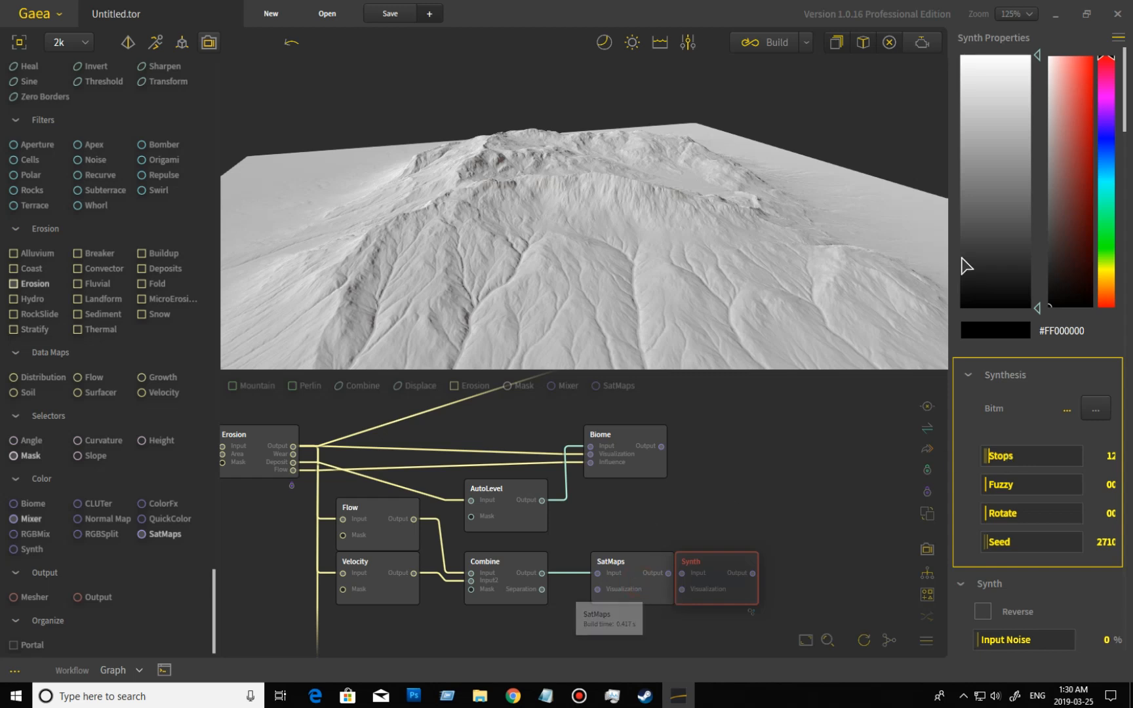
click(649, 589)
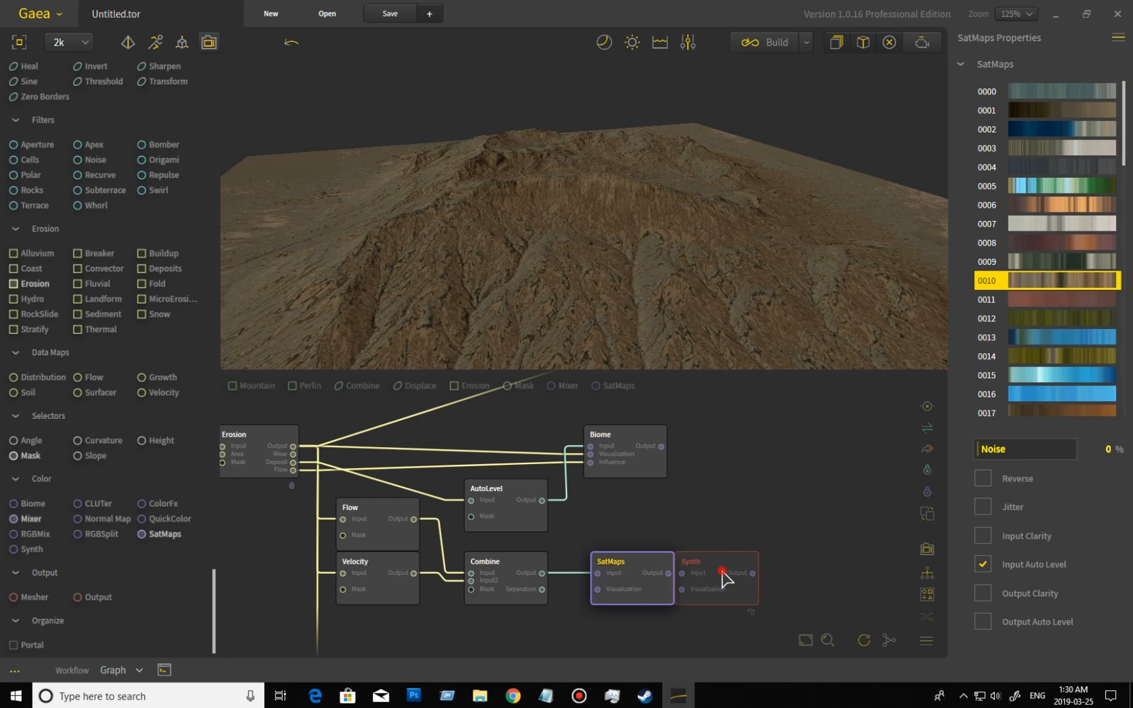
click(926, 451)
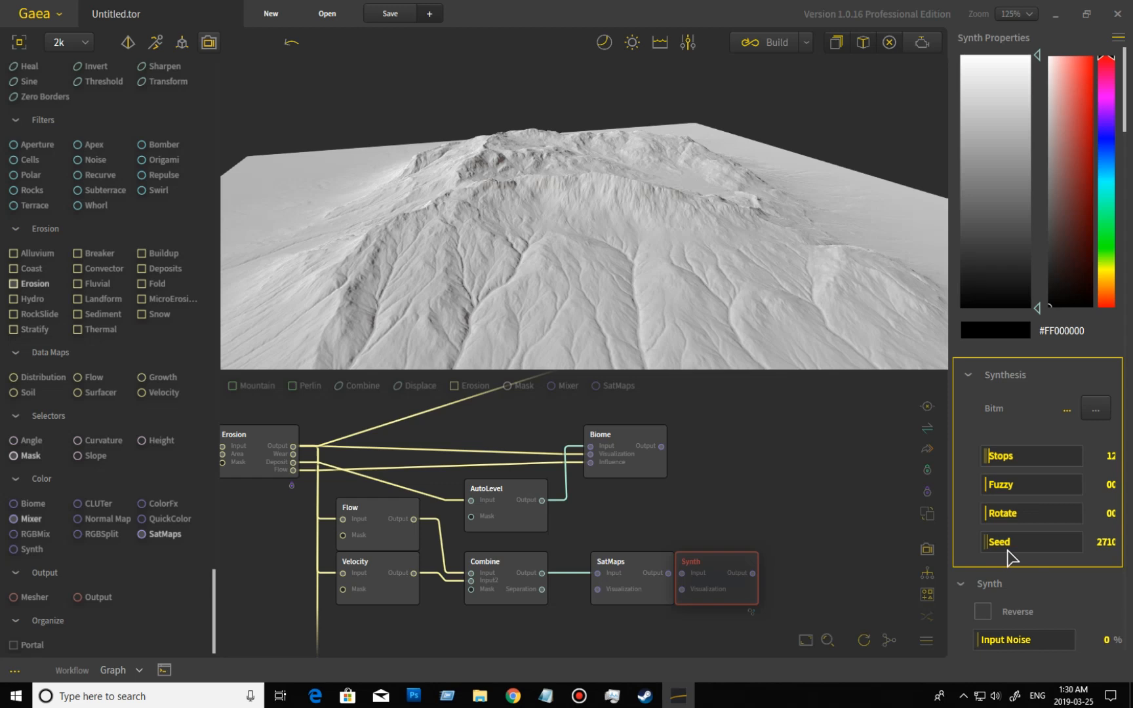
scroll(1076, 554, down, 3)
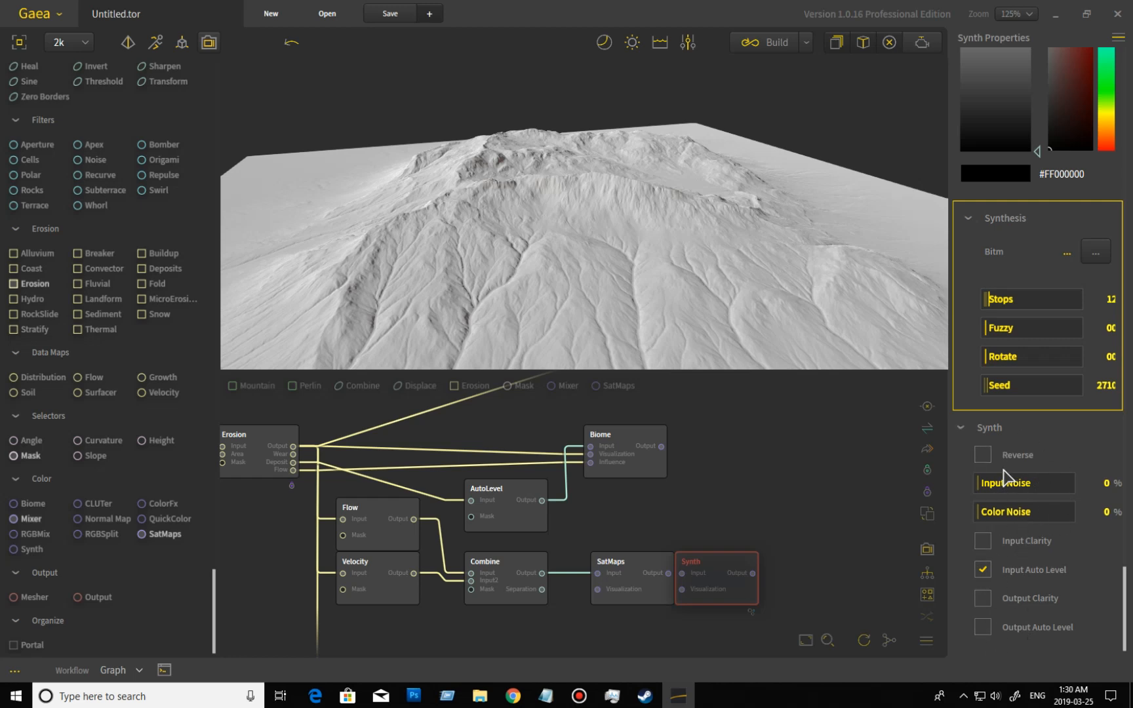
Set the noise of the SatMaps node fed by Combine to 13% and inspect the result on the terrain.
scroll(1044, 573, up, 4)
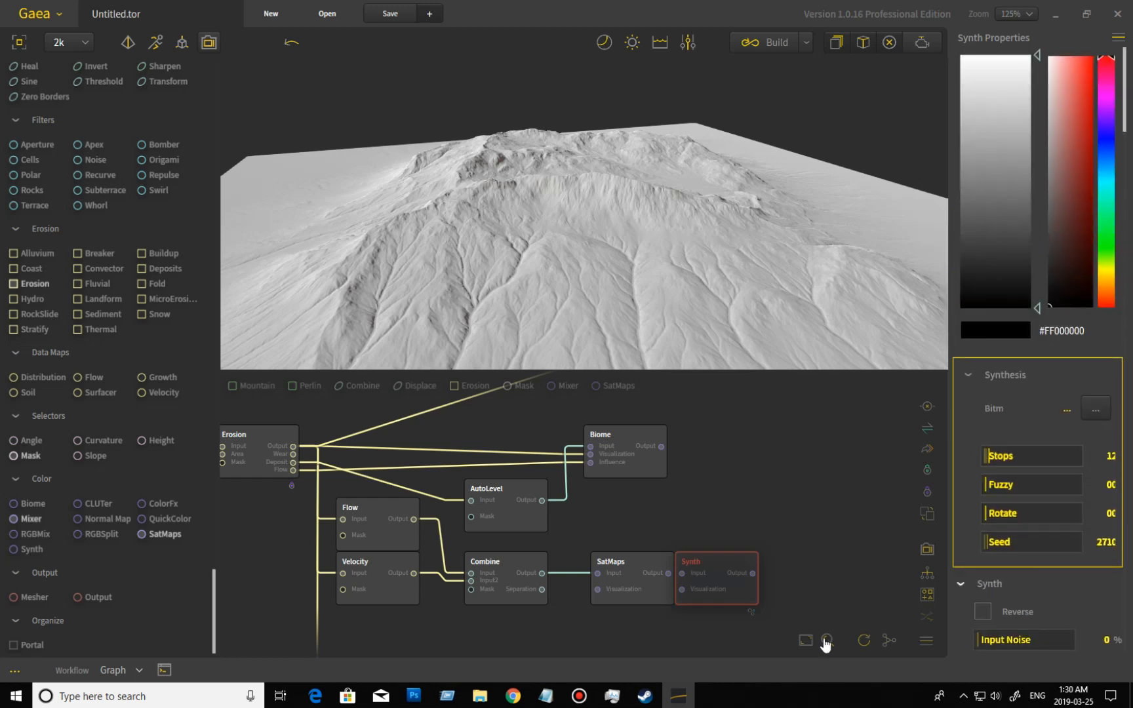
click(630, 570)
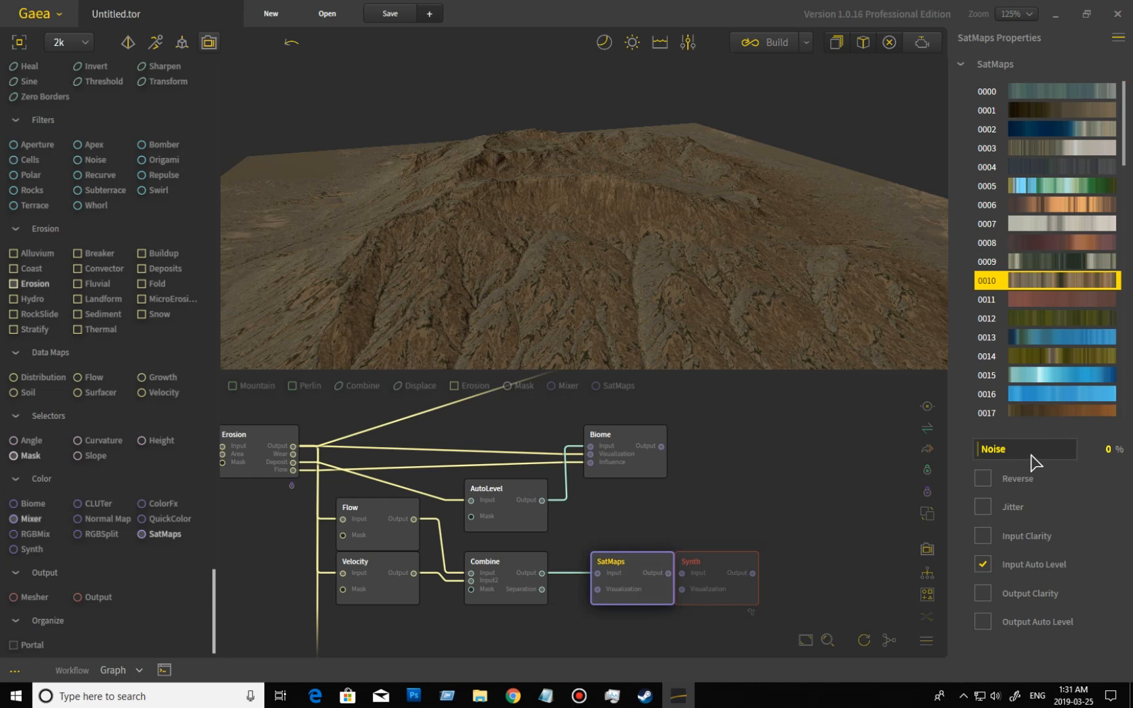
drag(492, 321, 486, 365)
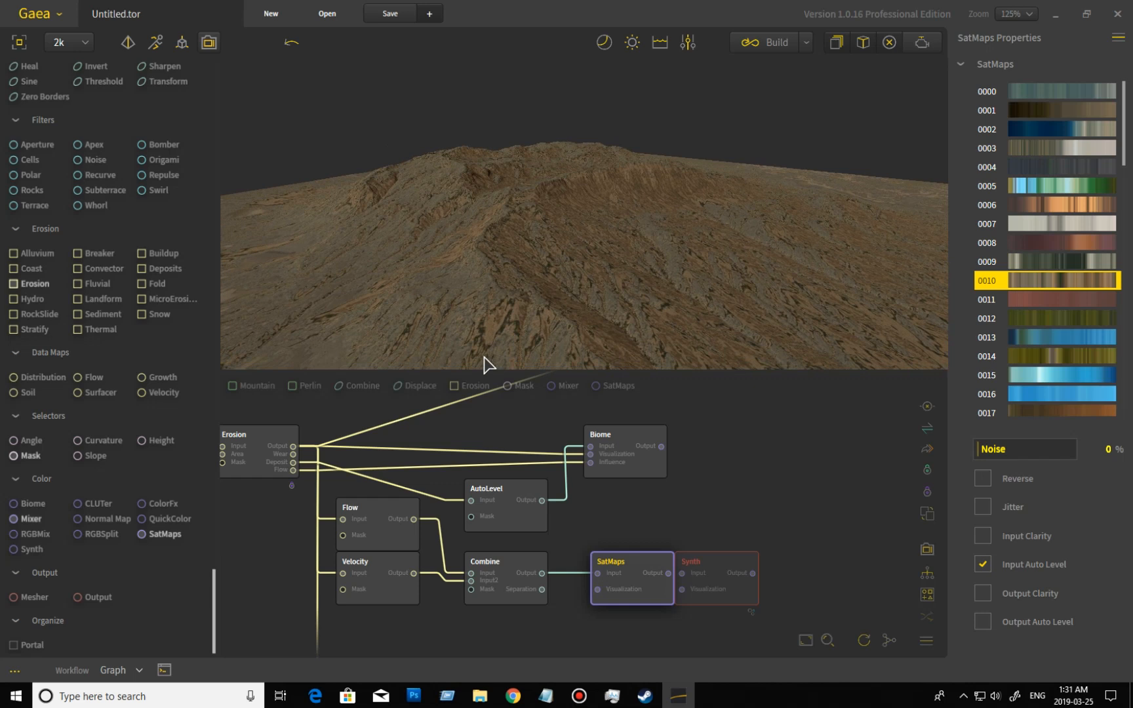
click(990, 449)
drag(990, 449, 1003, 467)
mouse_move(604, 288)
mouse_down()
mouse_move(754, 281)
mouse_move(557, 324)
mouse_move(667, 315)
mouse_move(574, 311)
mouse_up()
mouse_move(506, 298)
mouse_down()
mouse_move(703, 319)
mouse_move(640, 311)
mouse_move(555, 326)
mouse_move(602, 324)
mouse_move(612, 304)
mouse_move(578, 321)
mouse_move(602, 342)
mouse_move(614, 330)
mouse_up()
scroll(578, 321, up, 3)
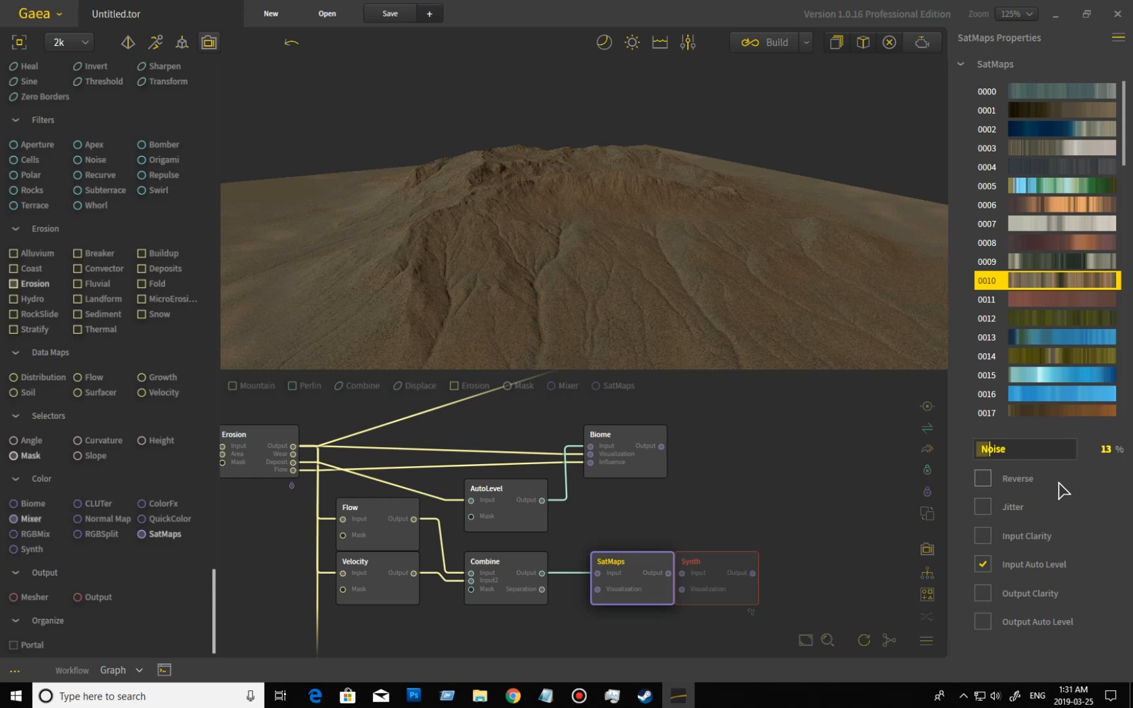
drag(508, 289, 749, 392)
click(983, 506)
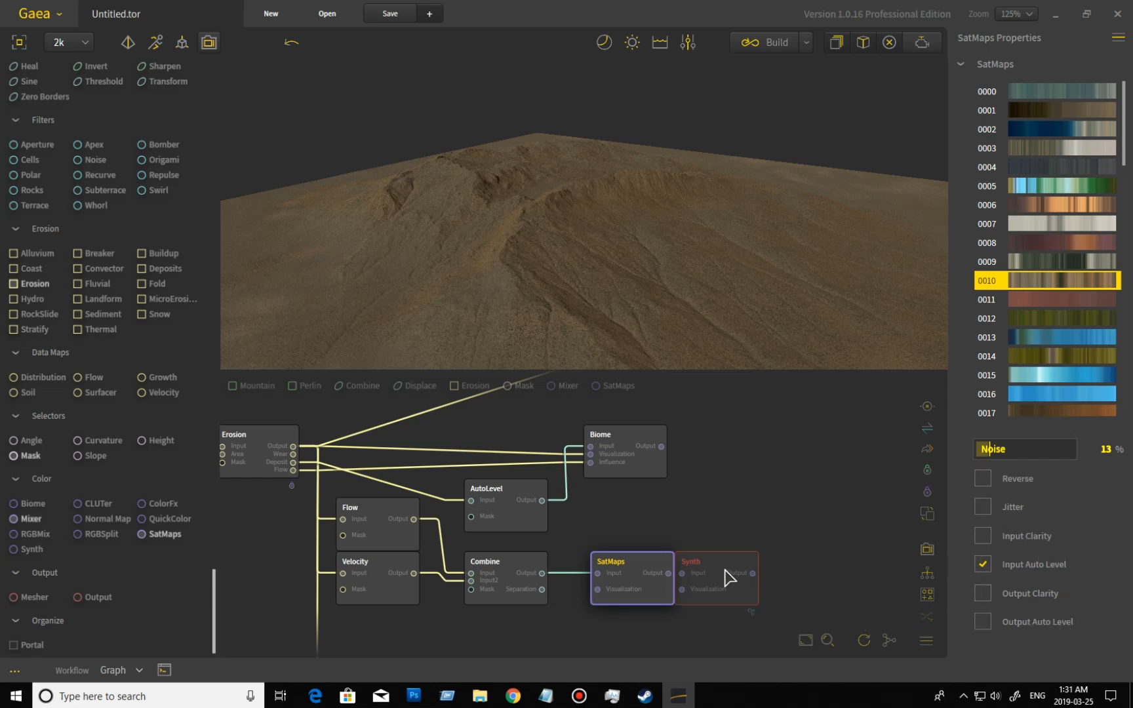
Replace the Synth node with a ColorFx node connected to the SatMaps output.
click(741, 602)
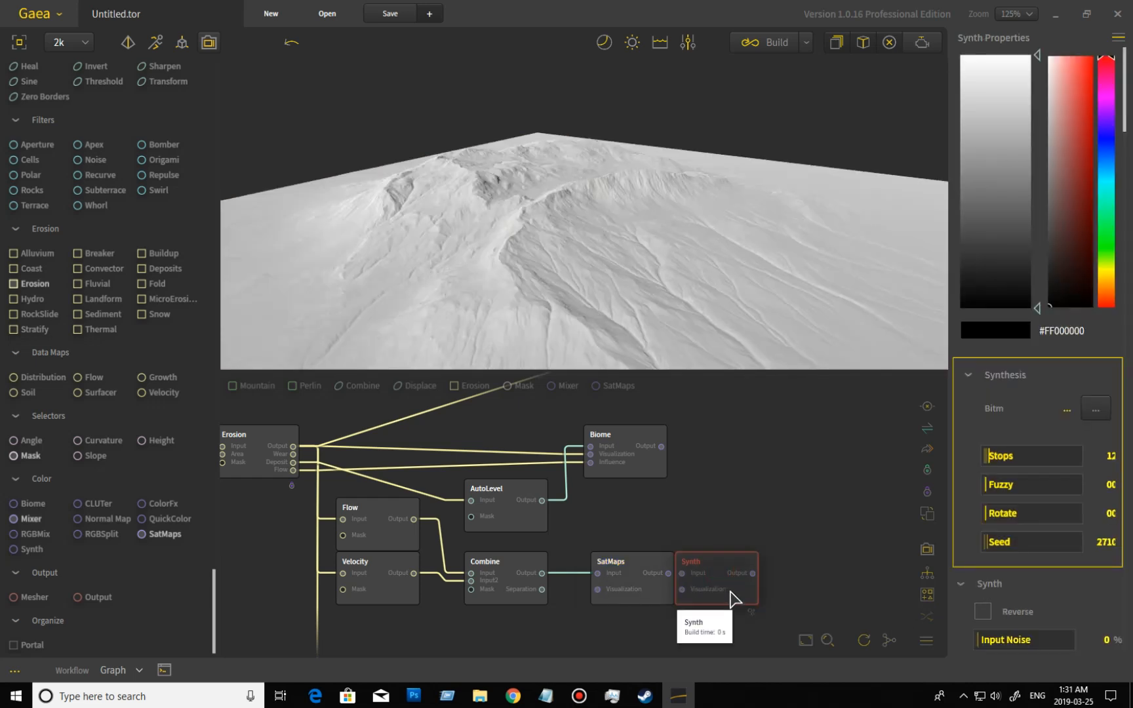
key(Delete)
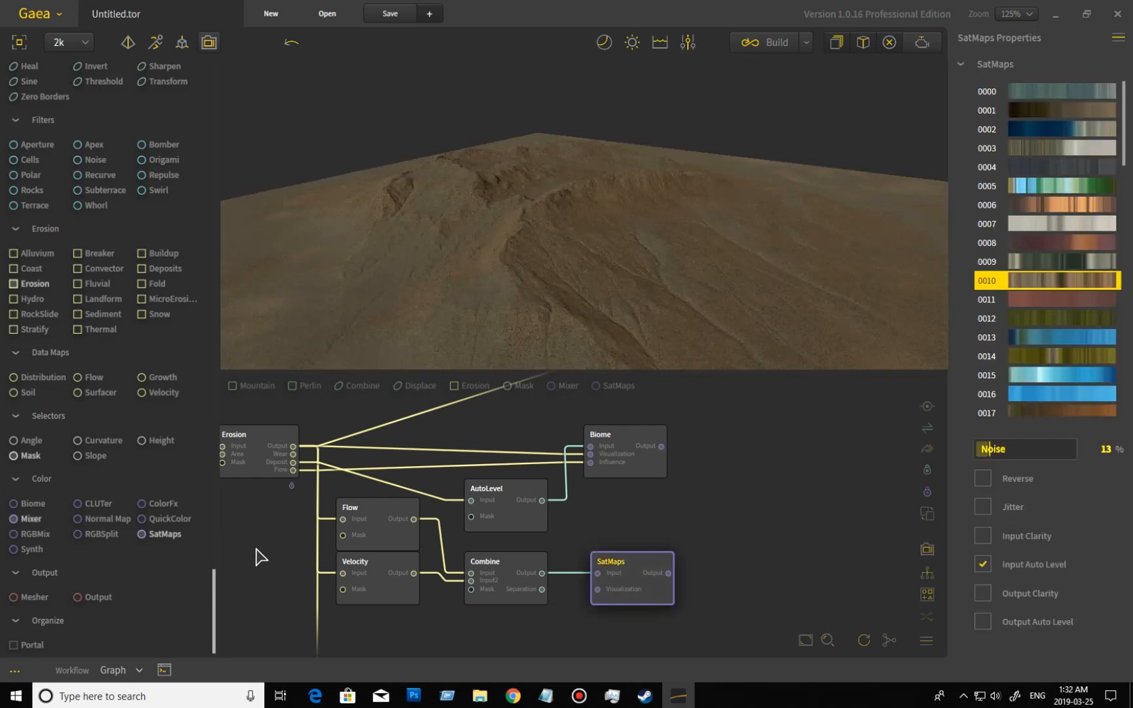
drag(181, 506, 778, 598)
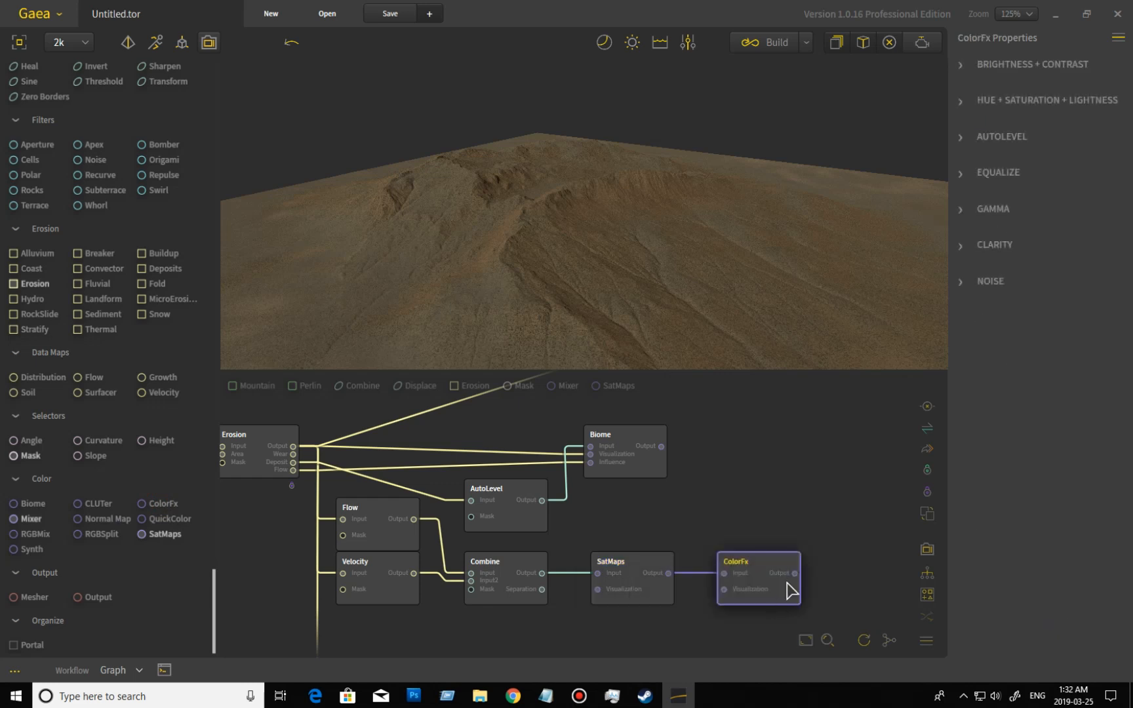
Enable Brightness + Contrast on the ColorFx node, try brightness at 31%, -60% and -37%, and reset it to the default.
click(962, 65)
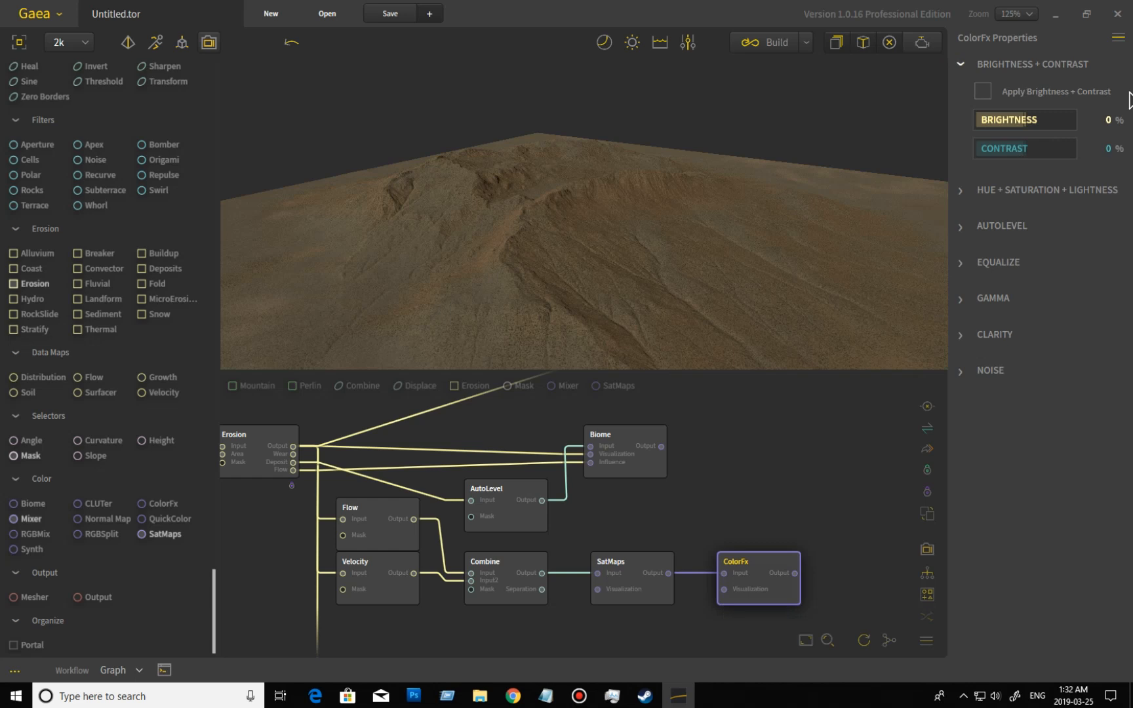
click(983, 92)
click(1041, 123)
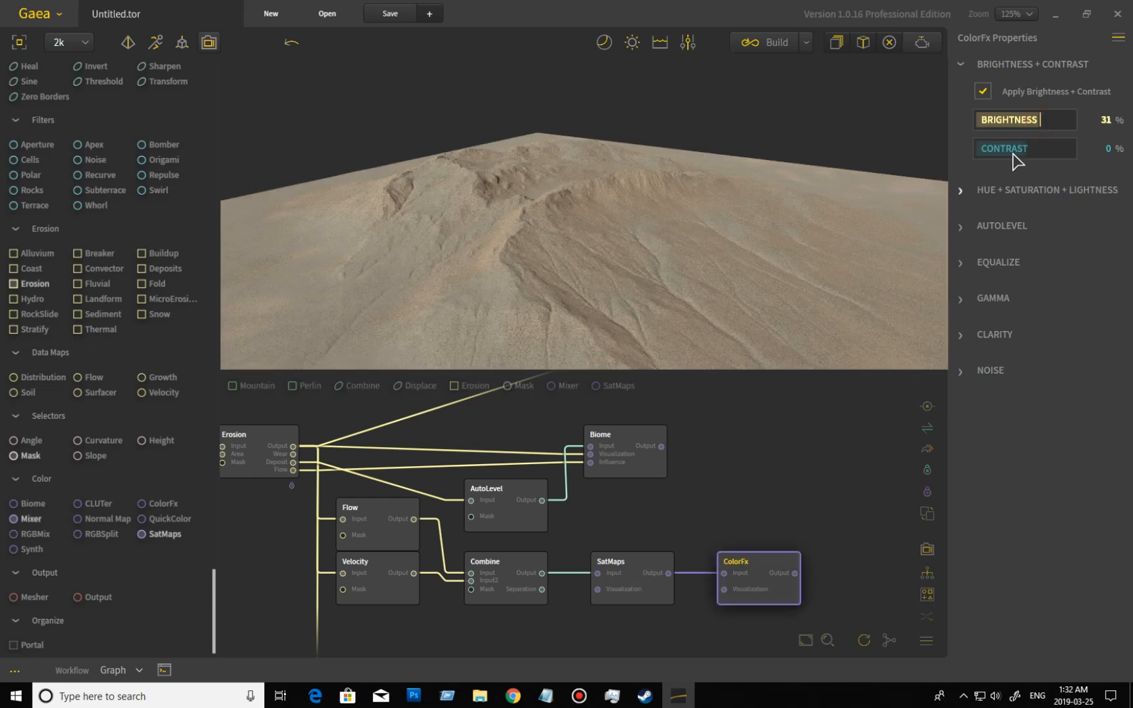
click(996, 121)
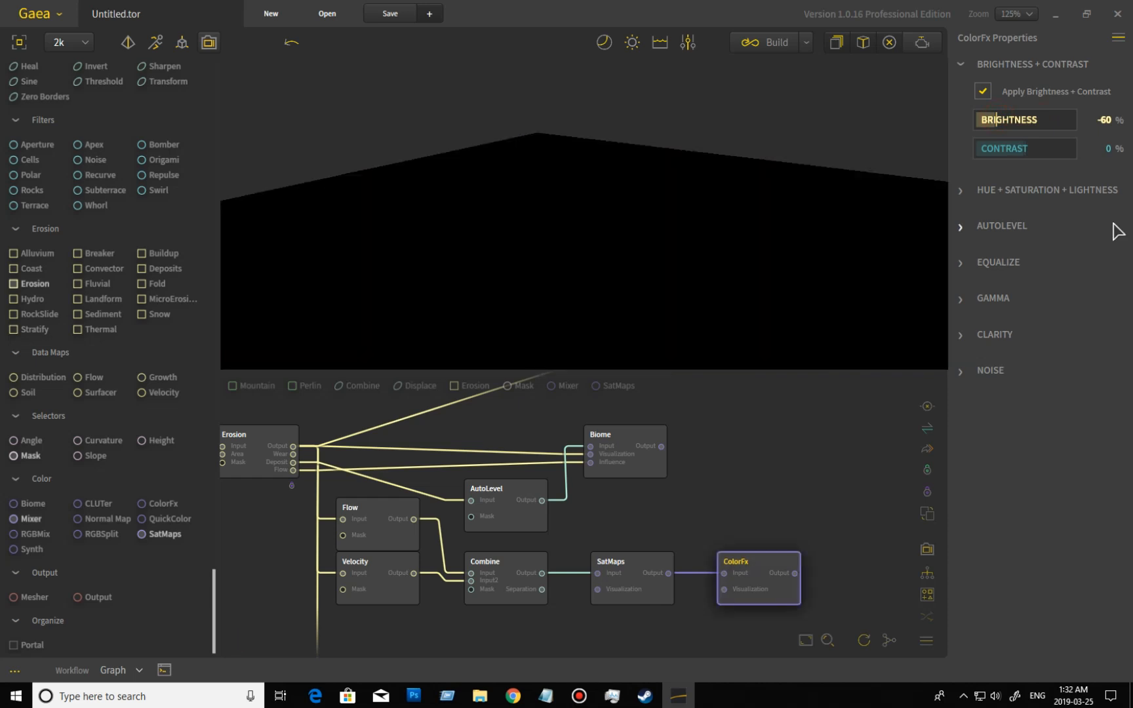
click(1007, 118)
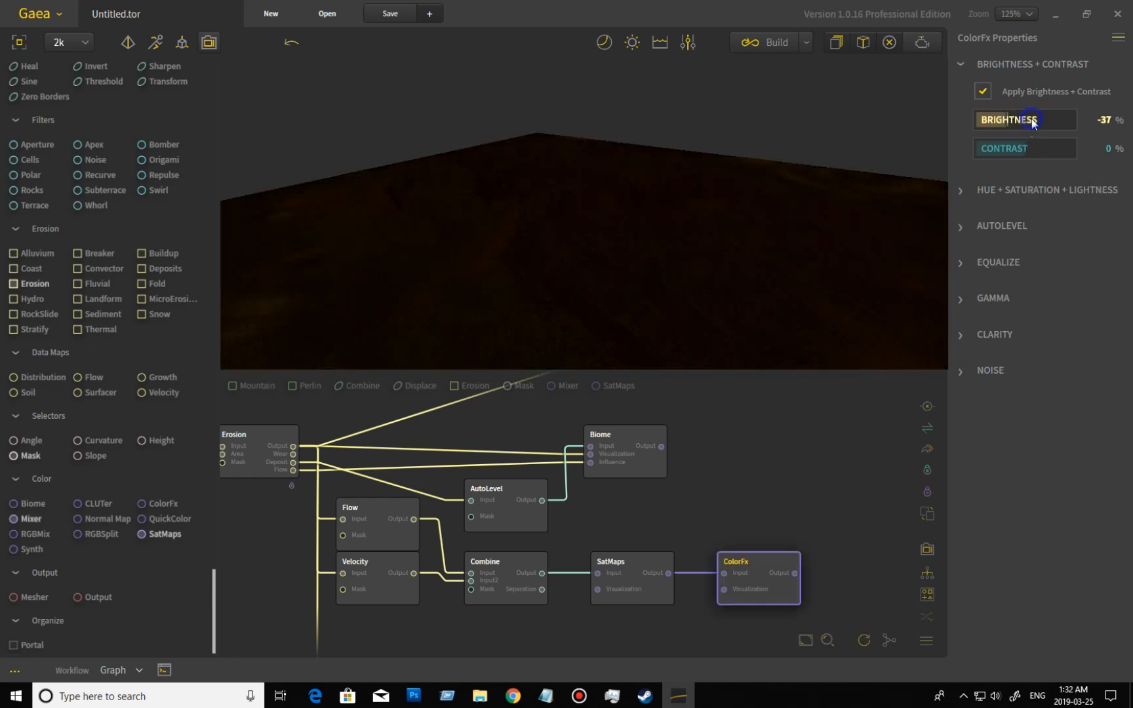
right_click(1032, 124)
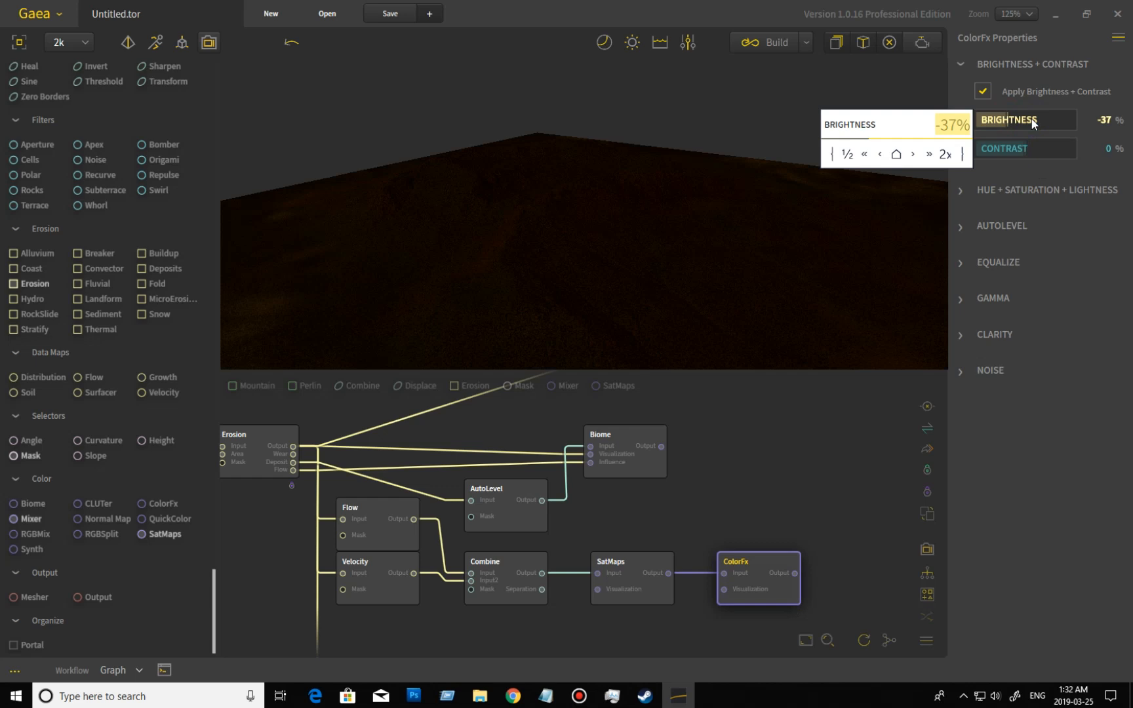
click(897, 153)
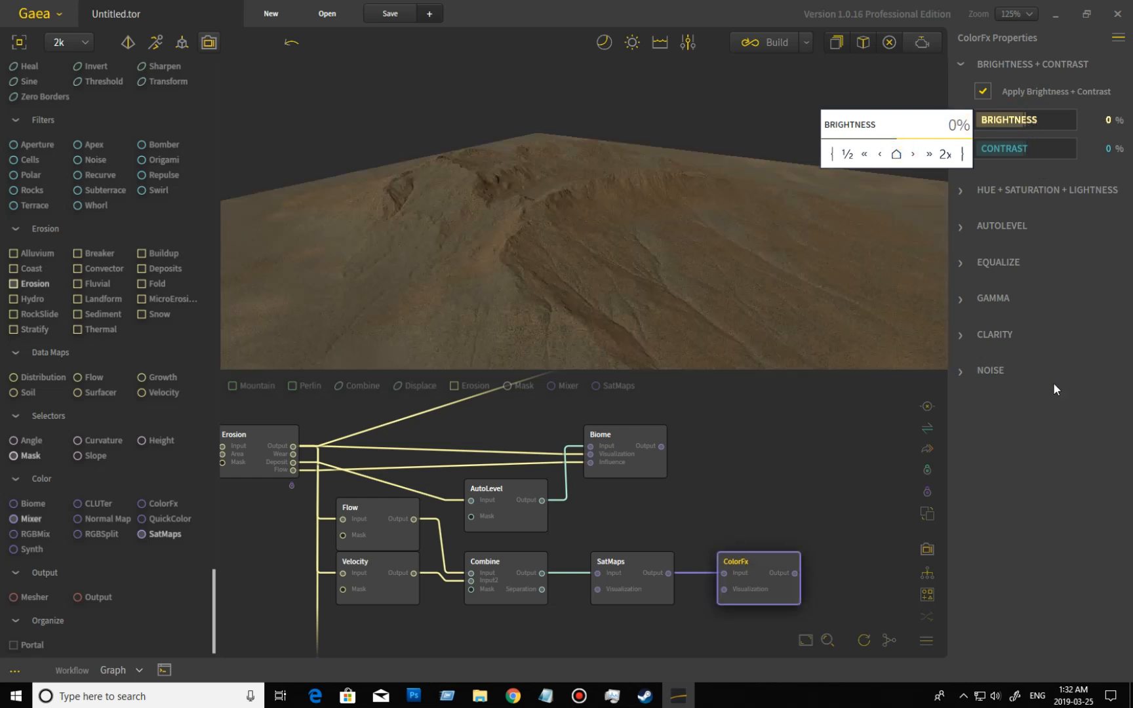
click(1095, 438)
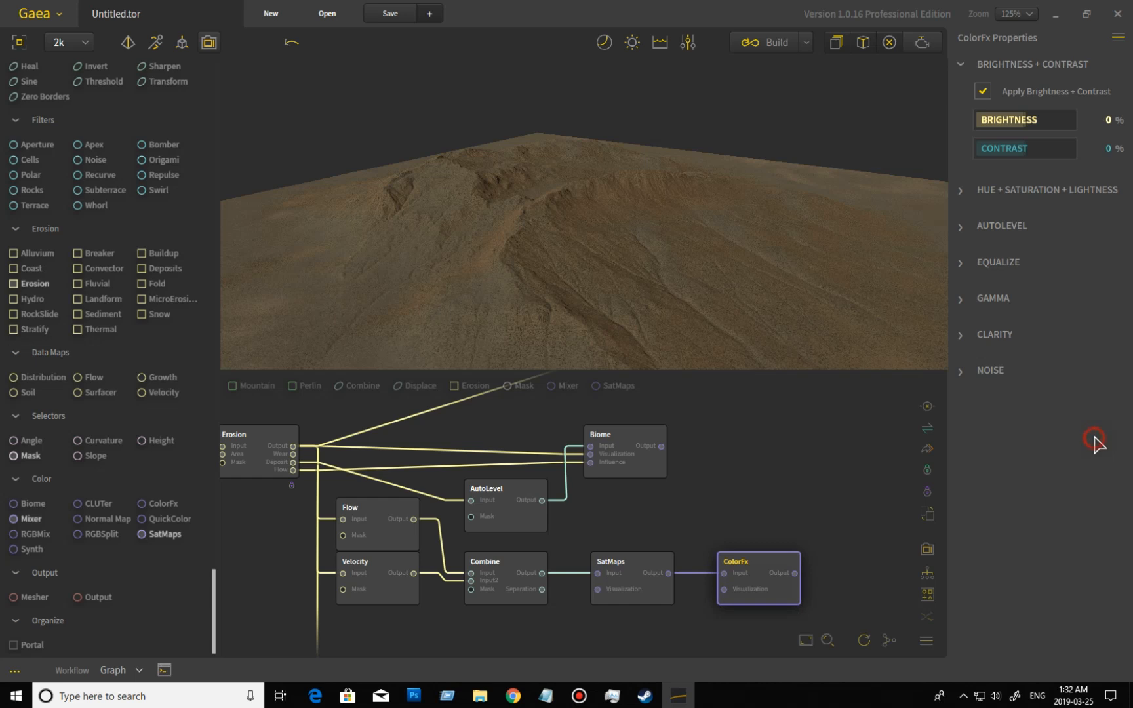
Try a ColorFx contrast of -56% and turn Brightness + Contrast off.
click(1040, 154)
click(998, 150)
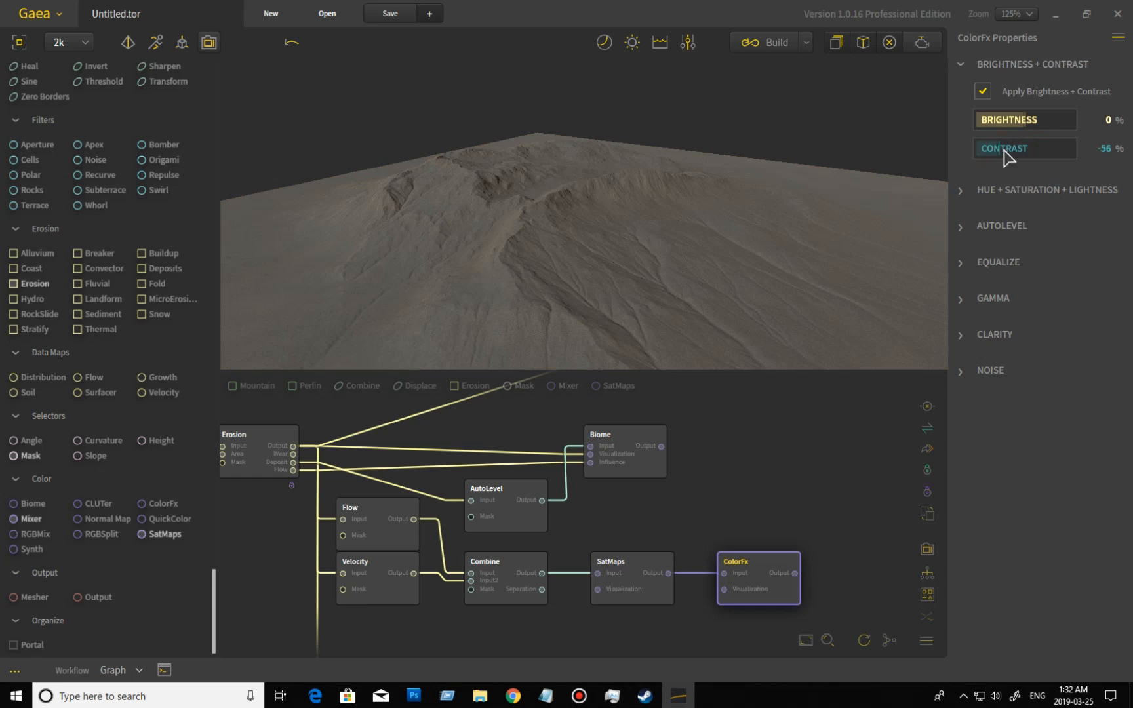
click(982, 92)
Apply HSL in the ColorFx node with hue at 91%, saturation at 0.39 and lightness at 1.01.
click(962, 193)
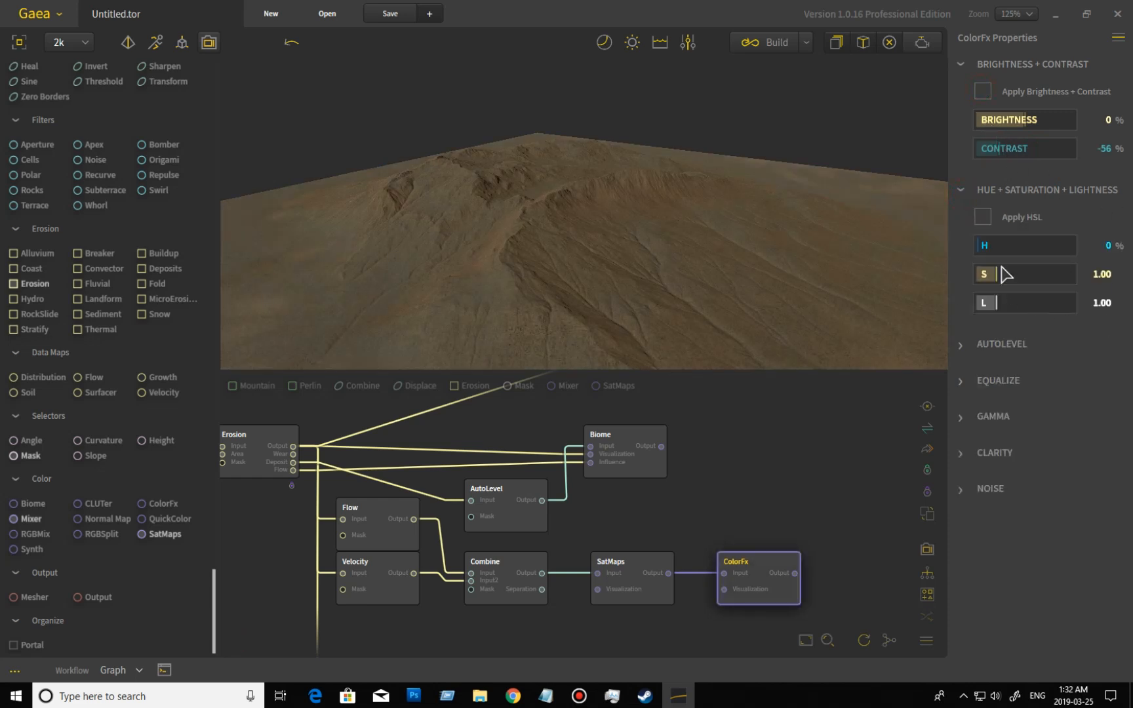
click(982, 216)
drag(985, 246, 1008, 245)
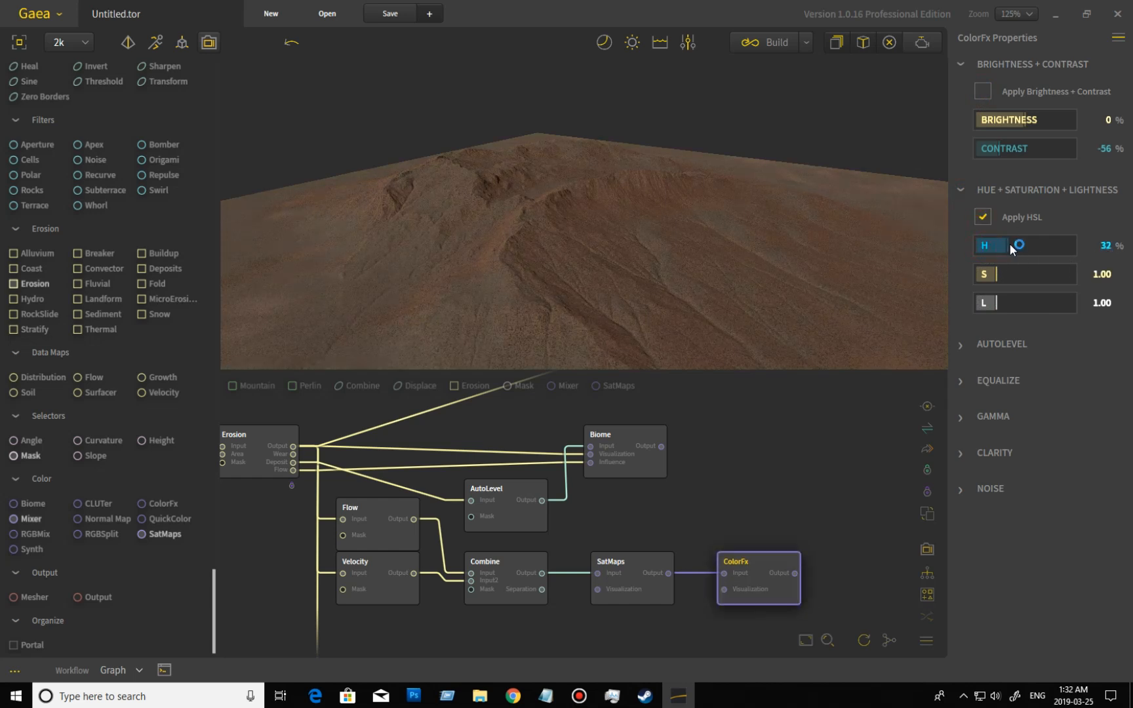
drag(1007, 246, 1057, 245)
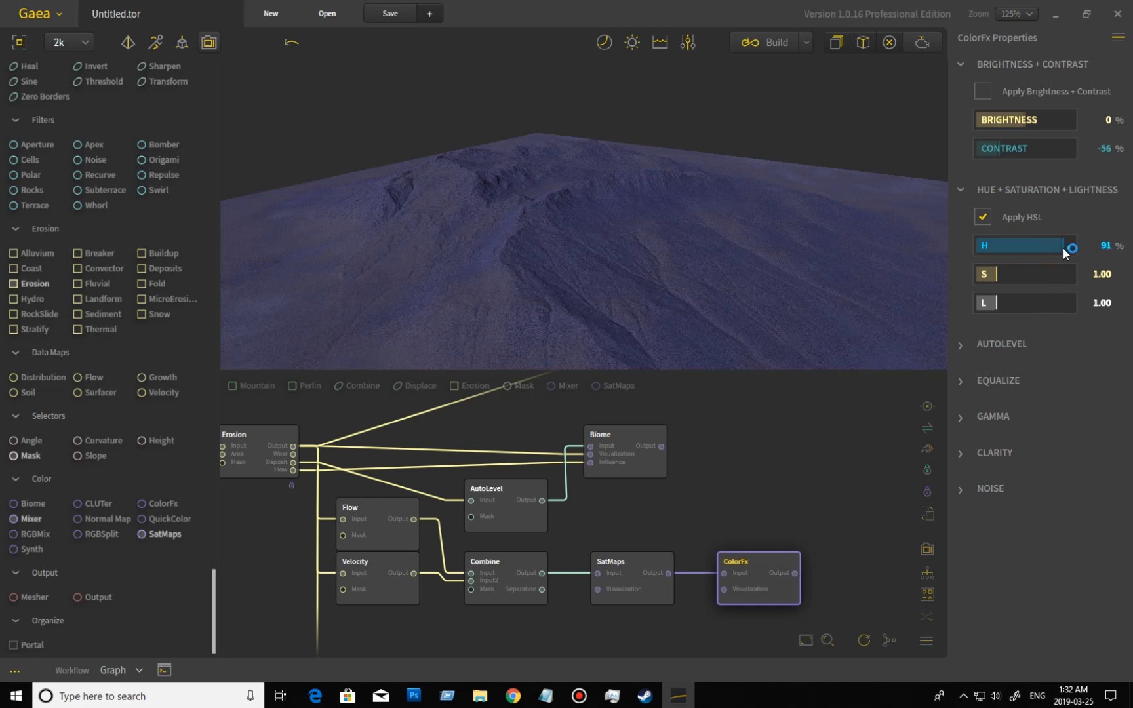
click(986, 274)
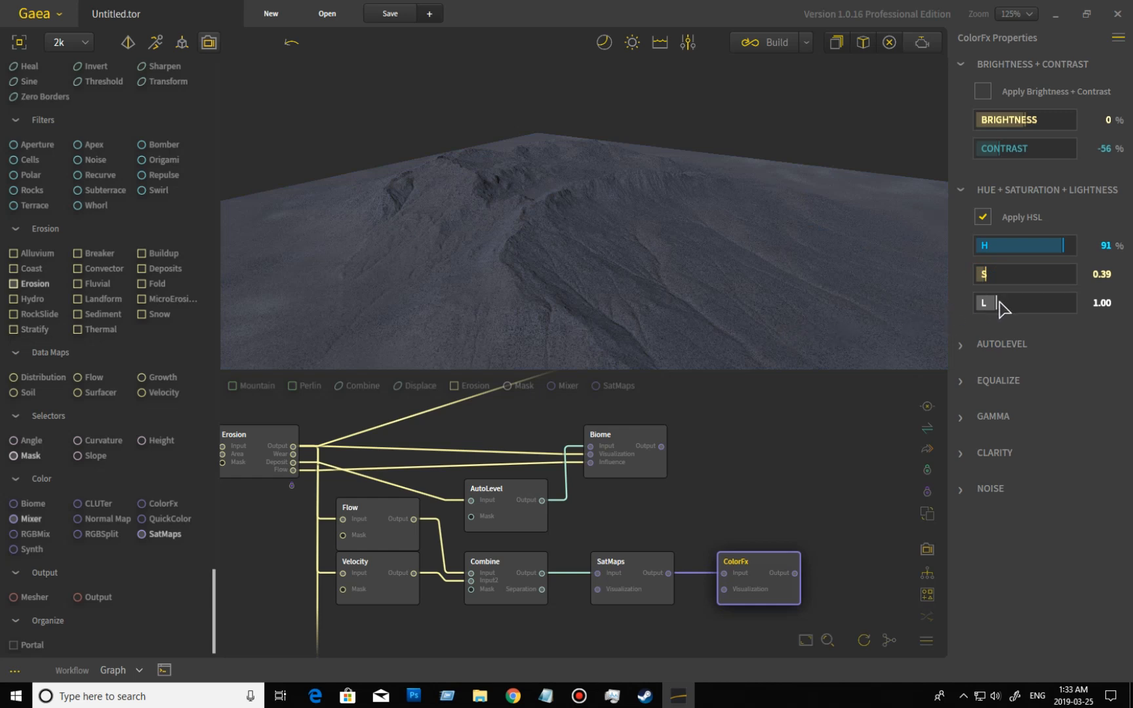
drag(997, 301, 997, 301)
Try Autolevel on the ColorFx node at 100%, 36% and 22%, and turn it off.
click(965, 346)
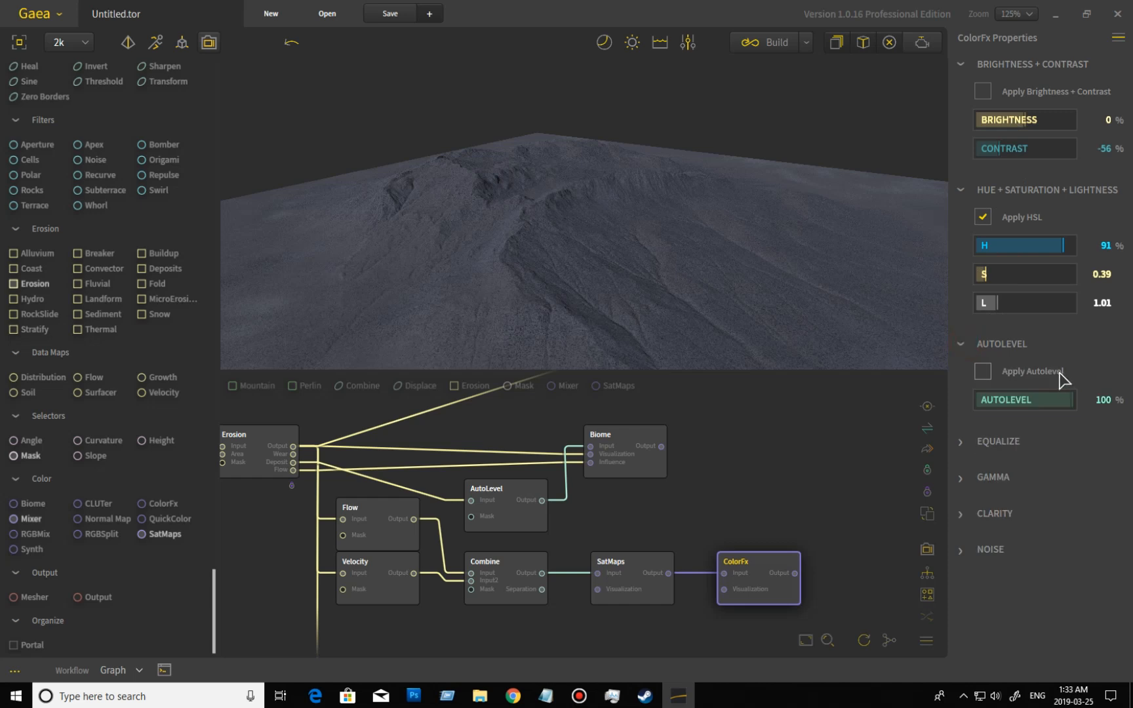
click(986, 371)
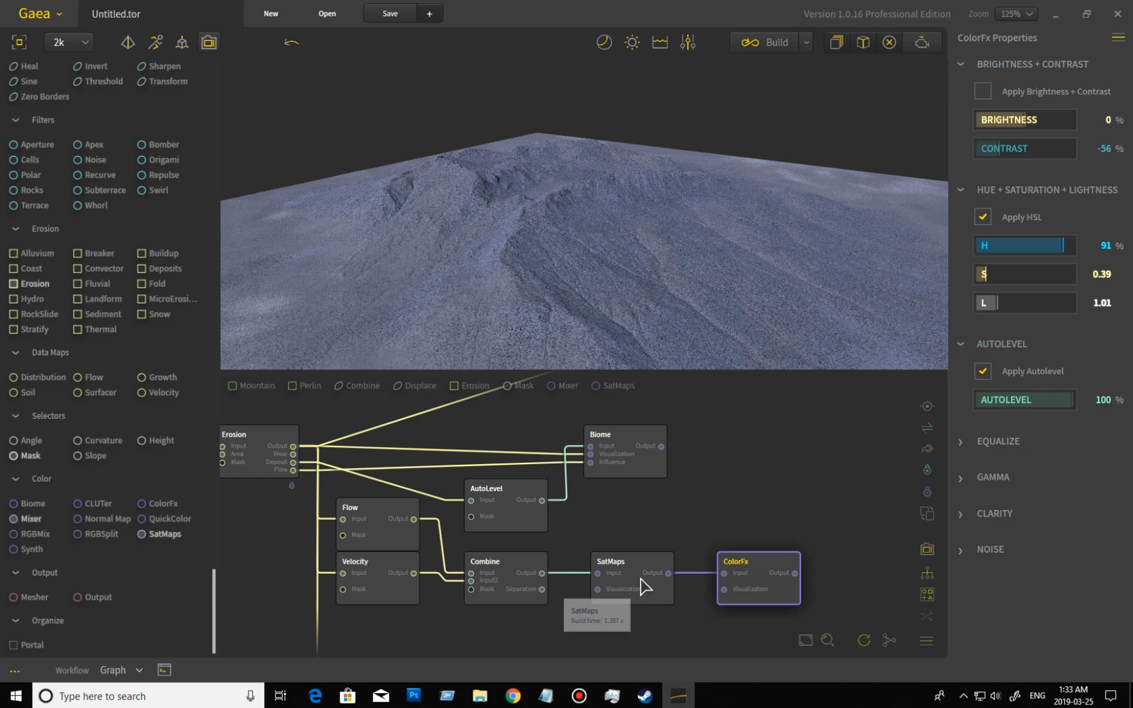
click(1013, 404)
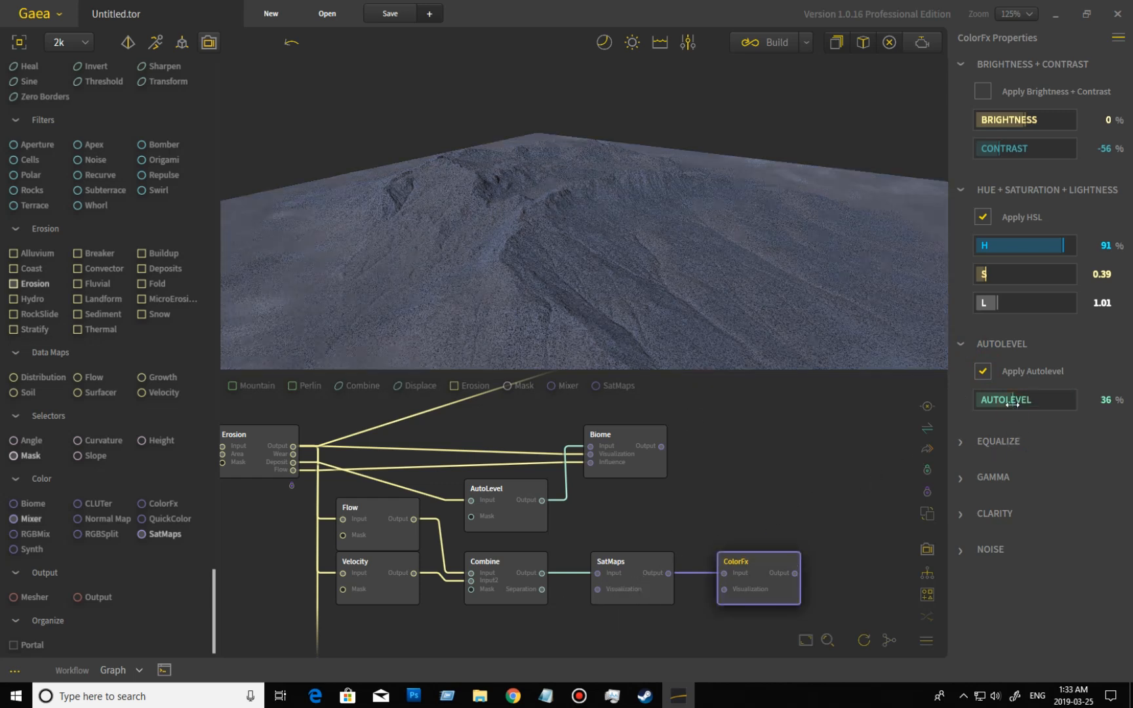
click(993, 402)
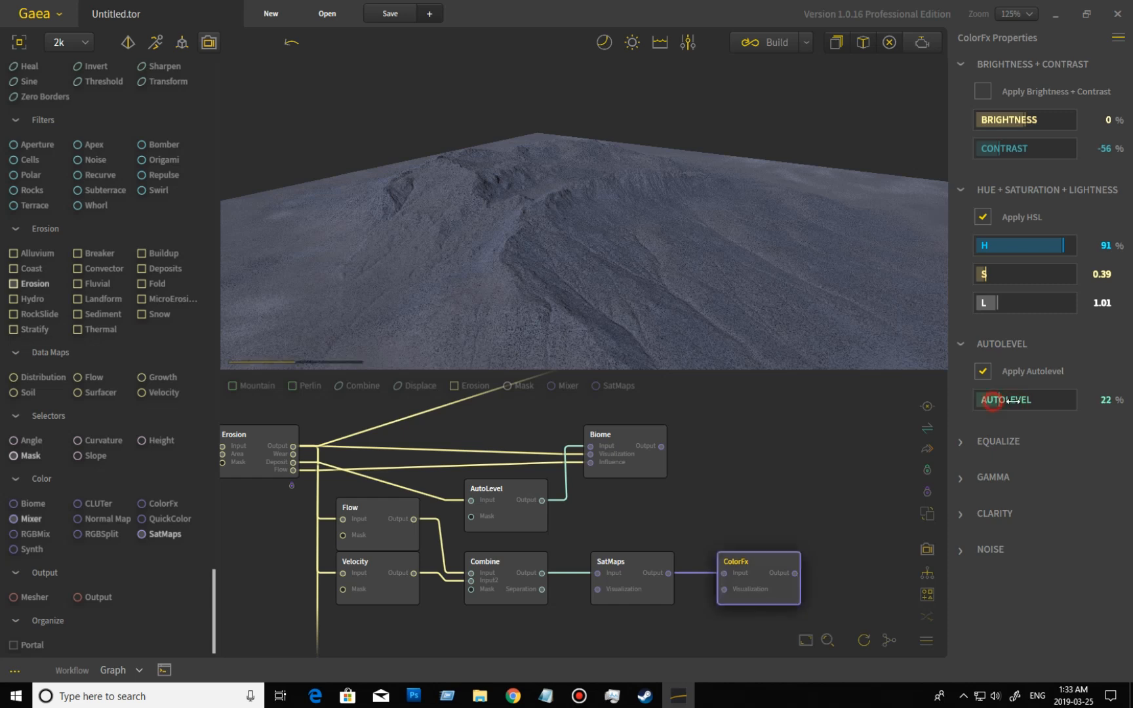
drag(992, 402, 1105, 413)
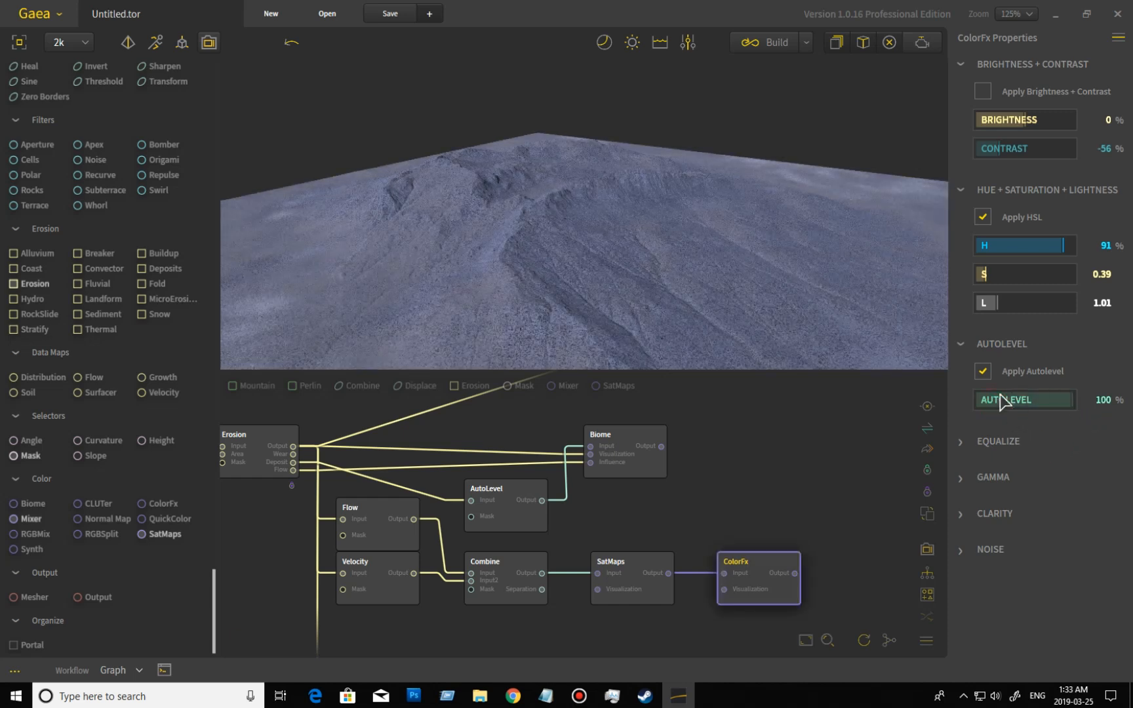
click(983, 371)
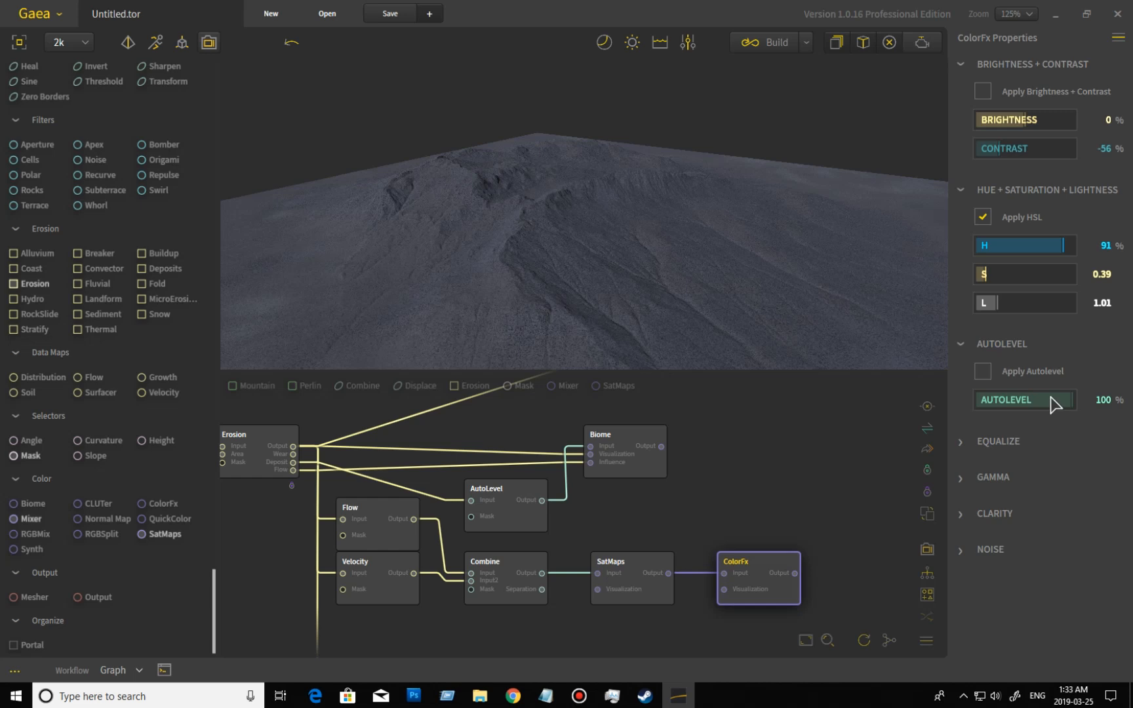
click(971, 344)
Try Equalize on the ColorFx node at 100% and turn it off.
click(968, 387)
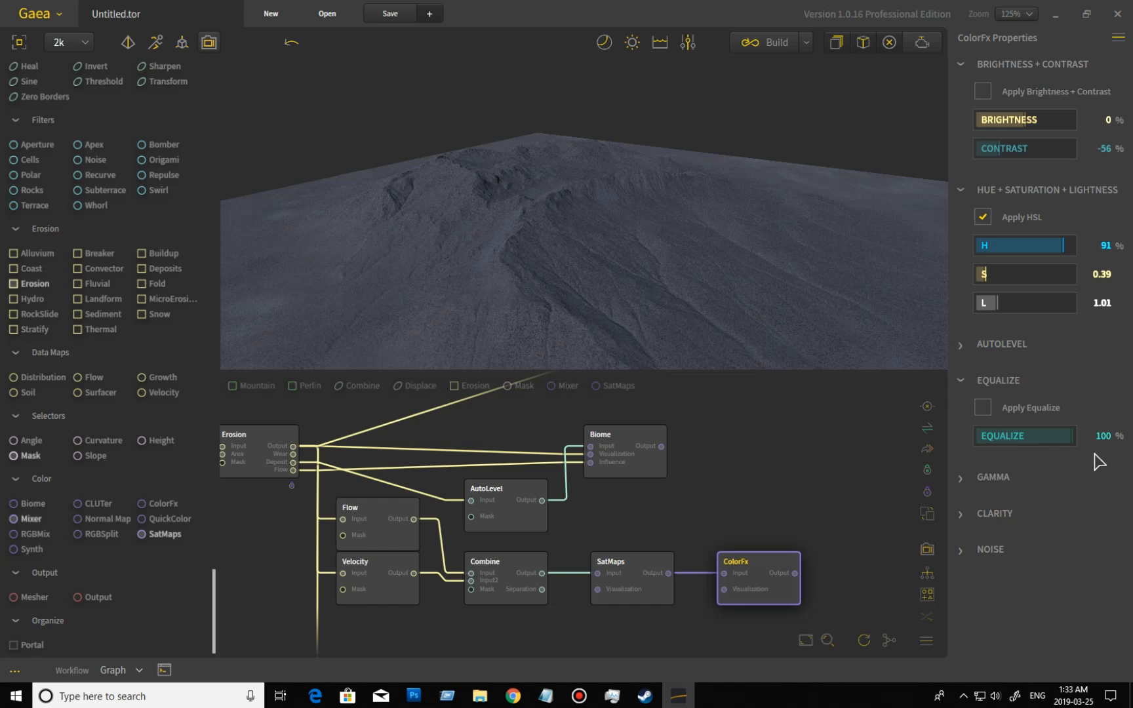
click(983, 409)
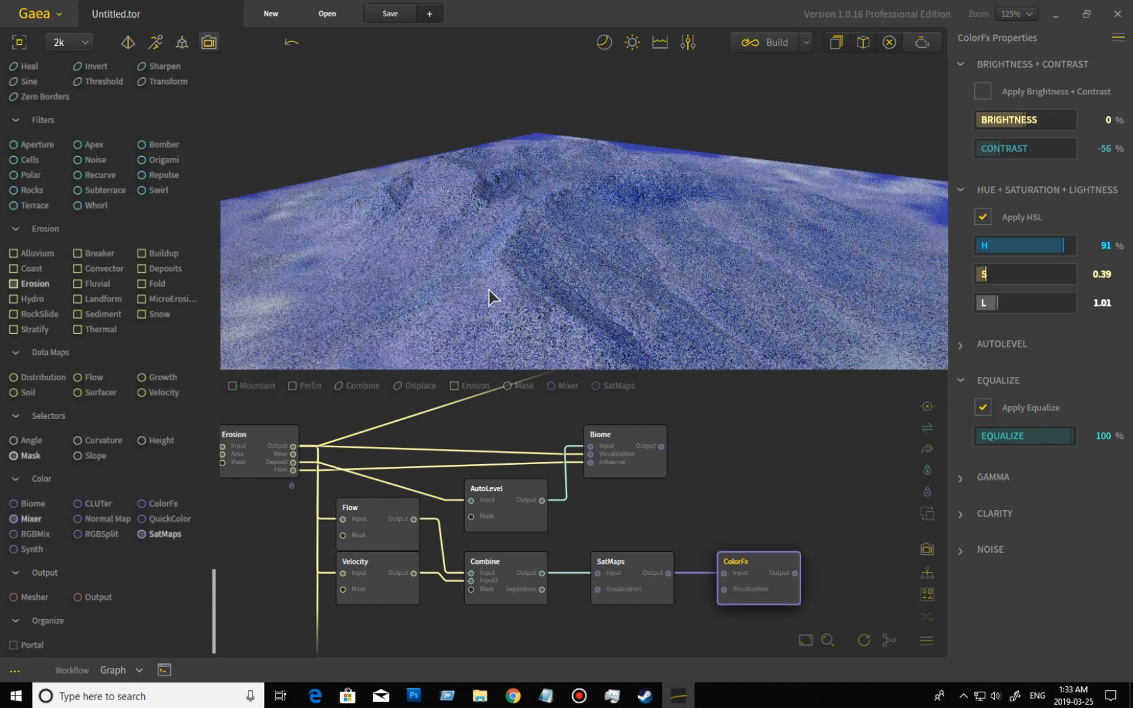
click(983, 408)
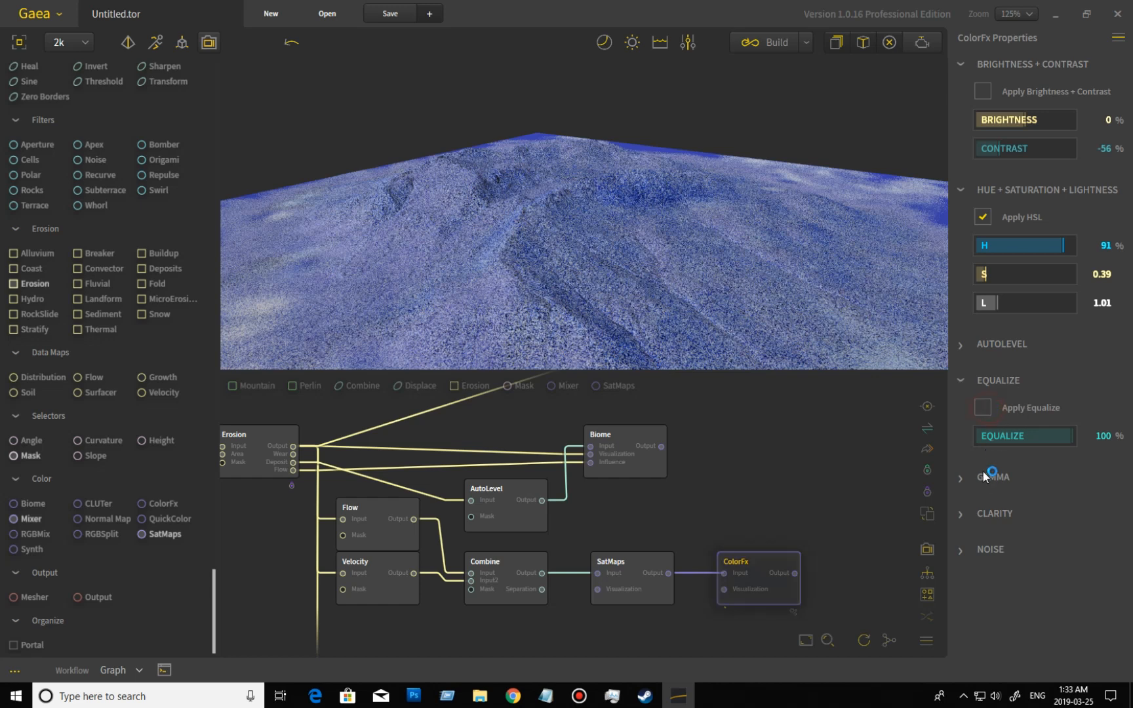
Try Auto Gamma and manual gamma values of 1.75 and 0.91 on the ColorFx node, and turn gamma off.
click(969, 481)
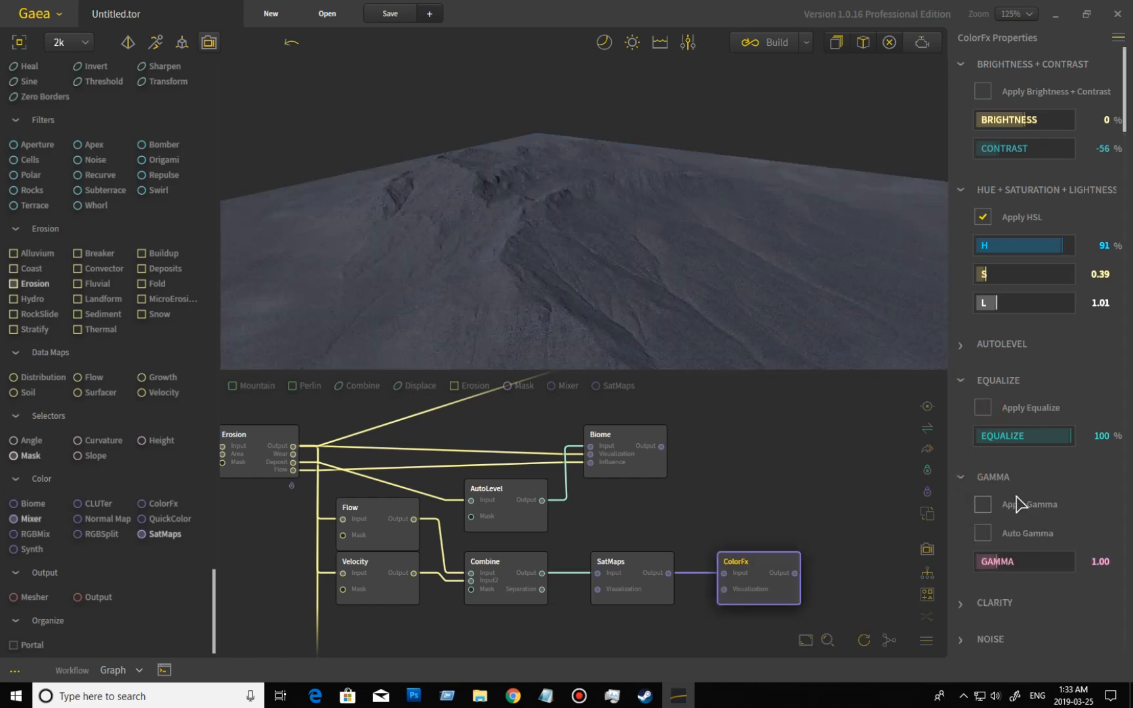
click(983, 533)
click(984, 534)
click(983, 505)
click(983, 534)
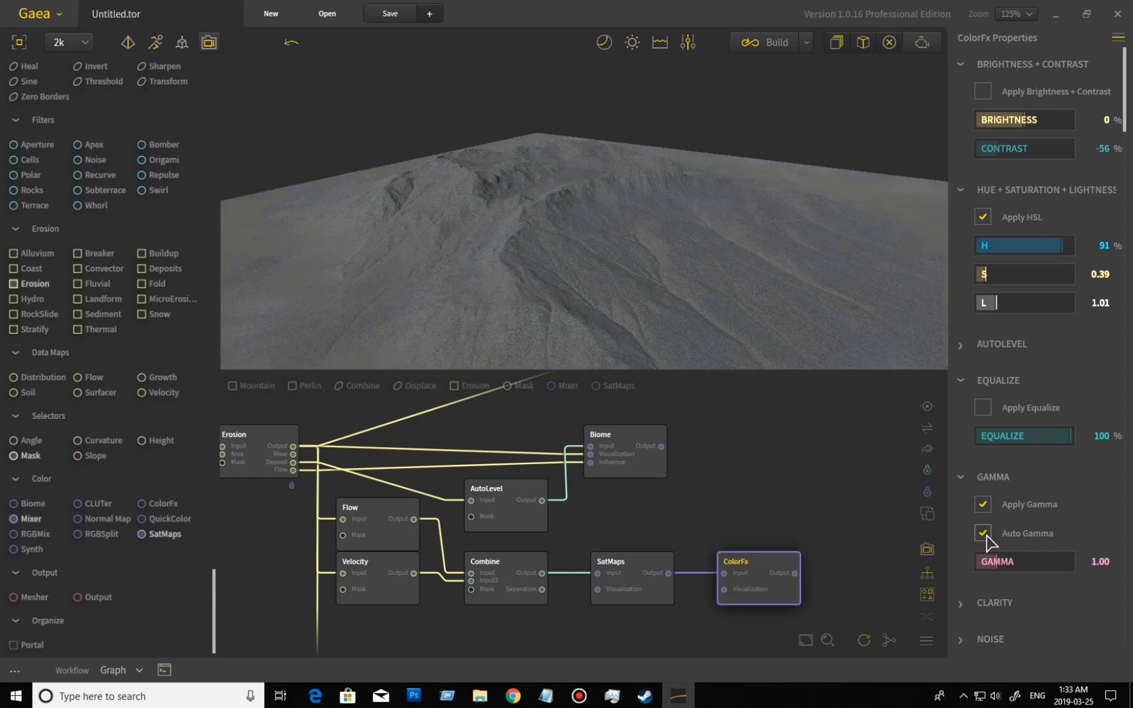
click(983, 533)
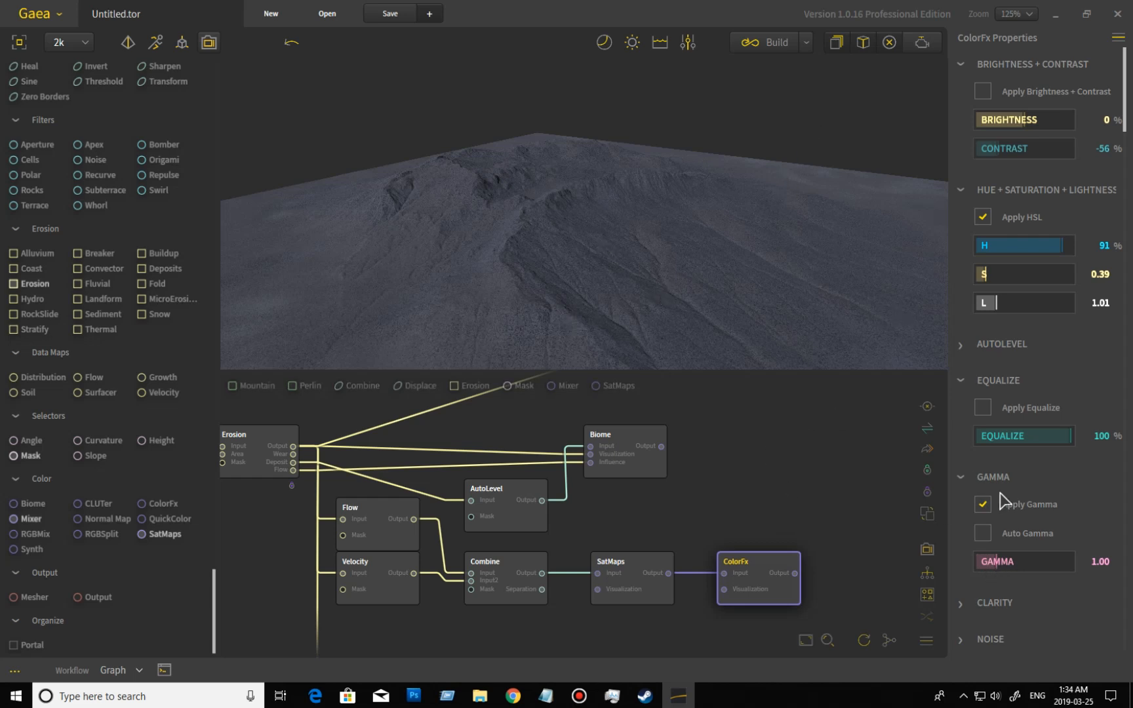
click(1010, 562)
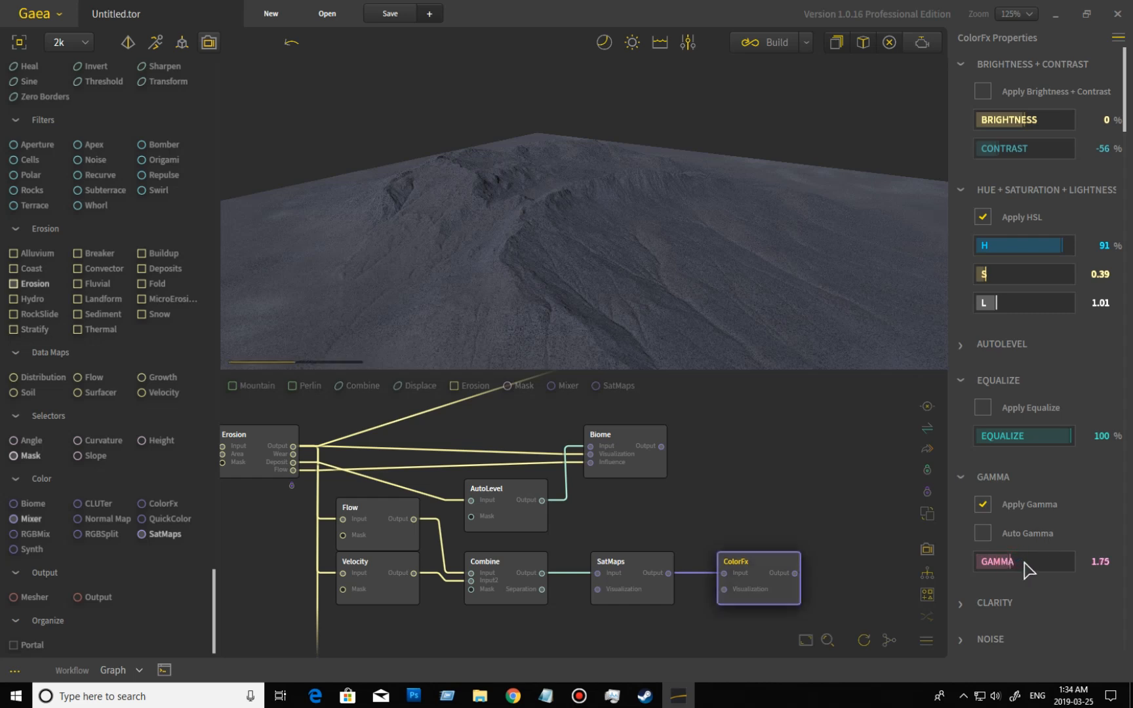
click(990, 561)
click(983, 505)
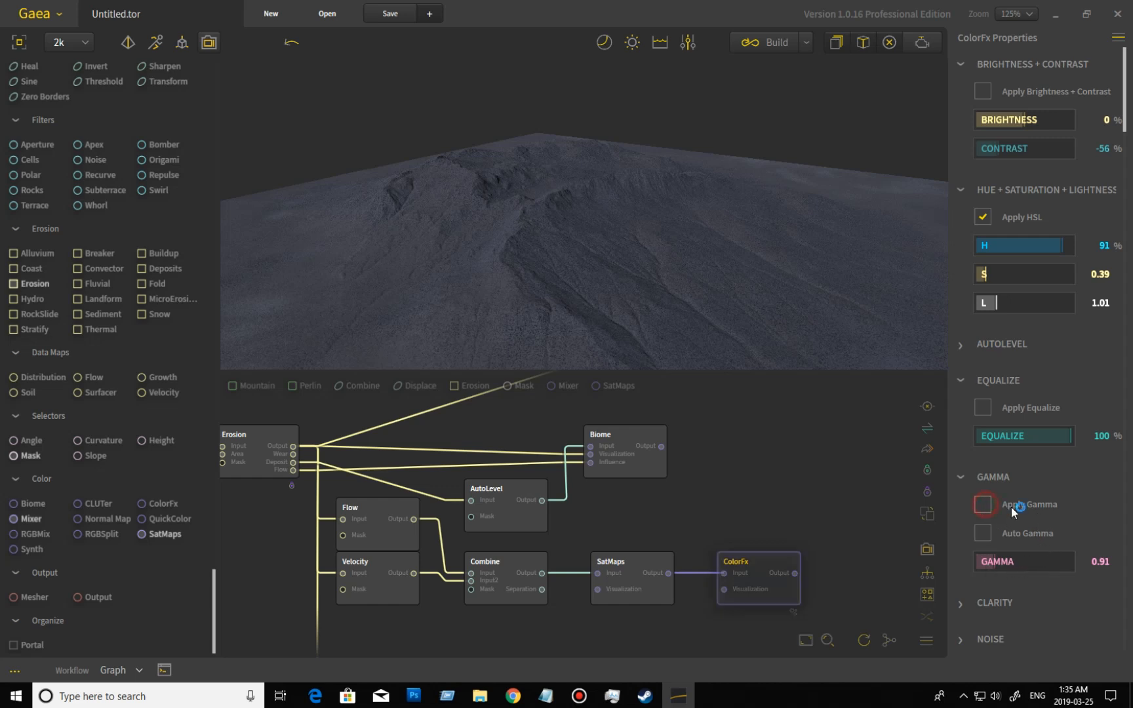
Try Clarity on the ColorFx node and turn it off.
scroll(1057, 532, down, 1)
click(987, 600)
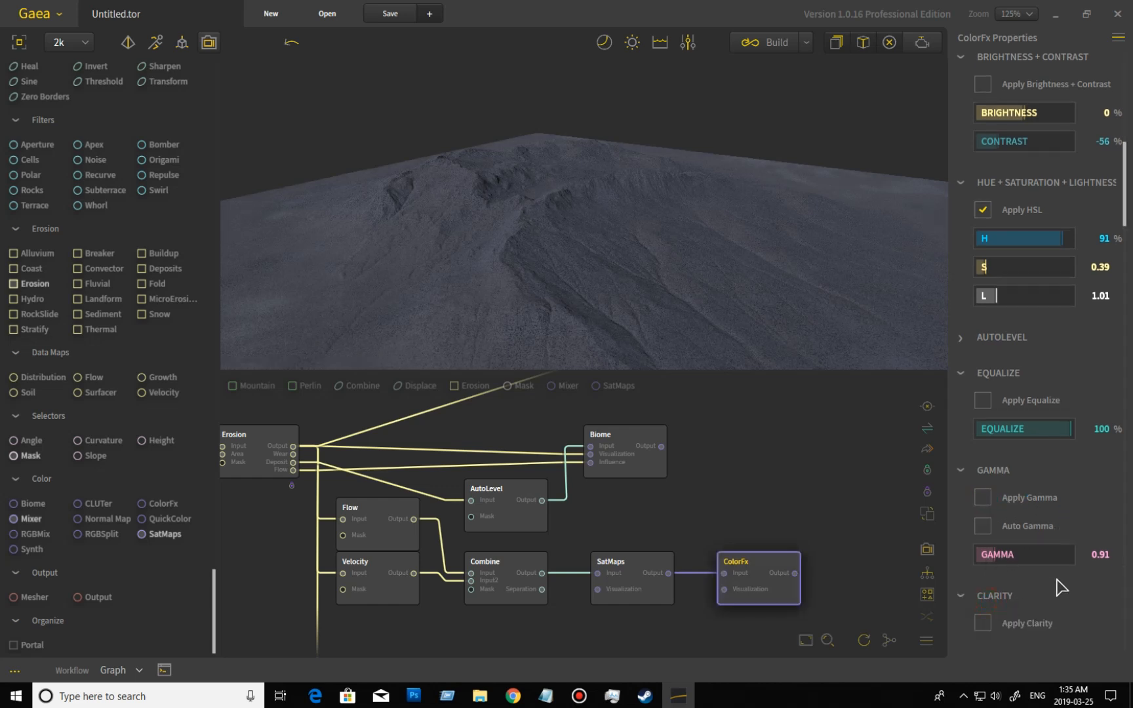
scroll(1058, 582, down, 1)
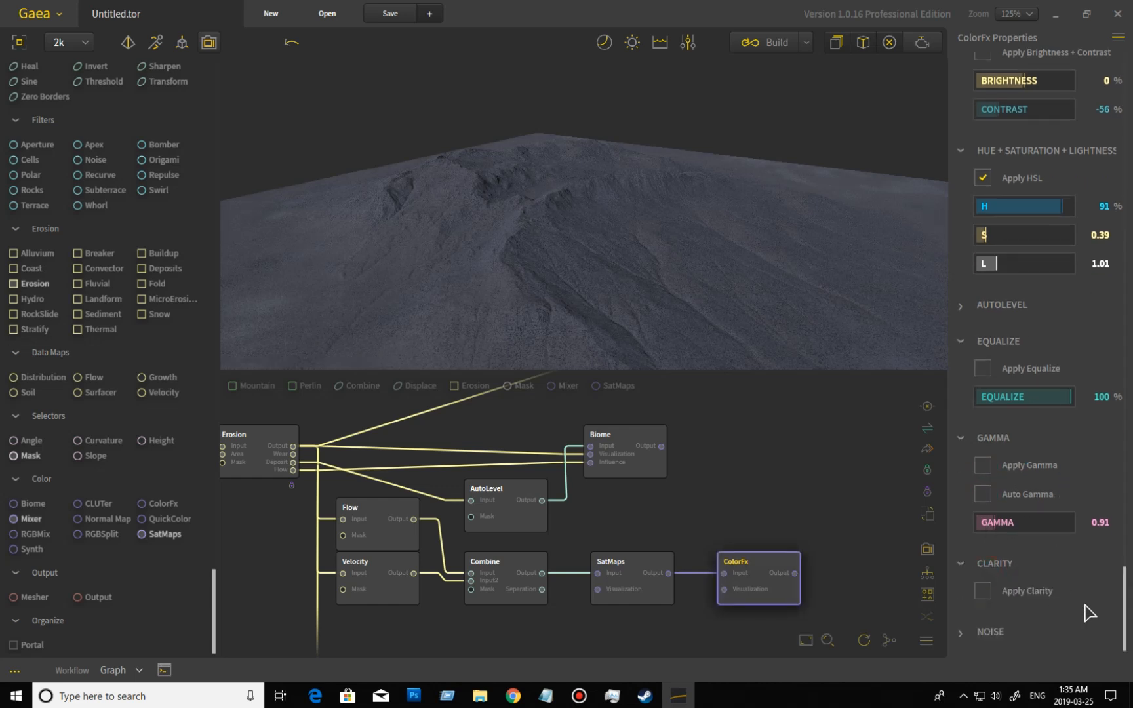
click(988, 589)
click(984, 594)
click(965, 566)
Try Noise on the ColorFx node at 100% with seed 3616, check it from another angle, and turn it off.
click(980, 633)
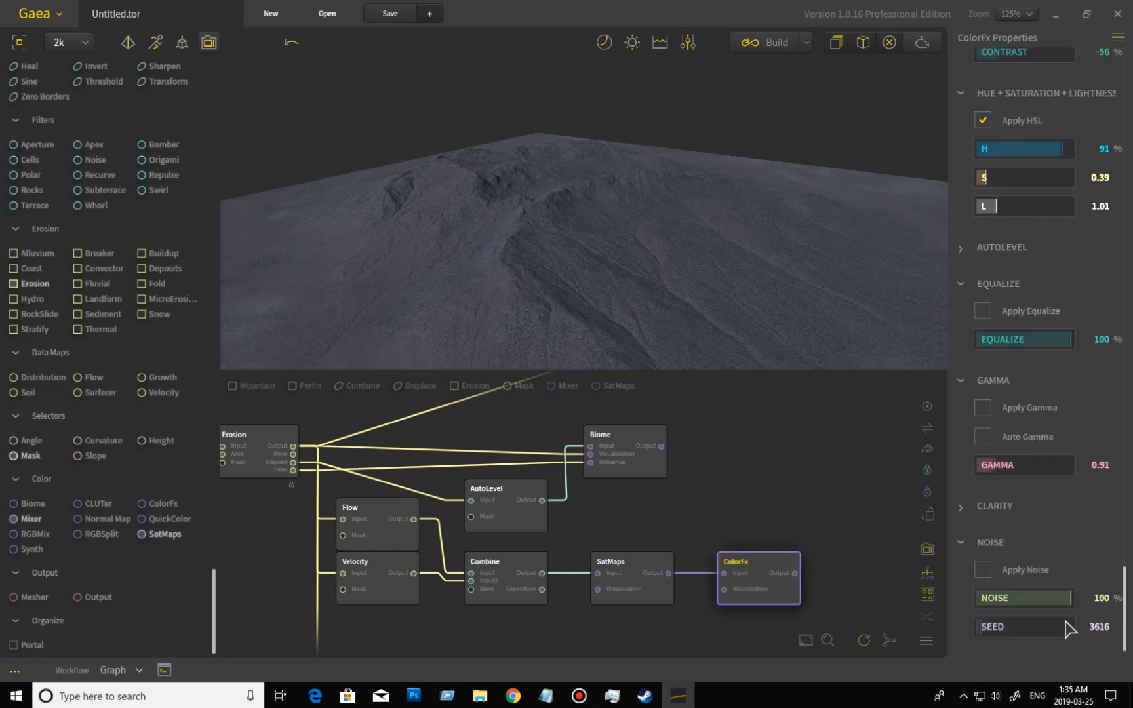
click(983, 569)
drag(523, 304, 678, 280)
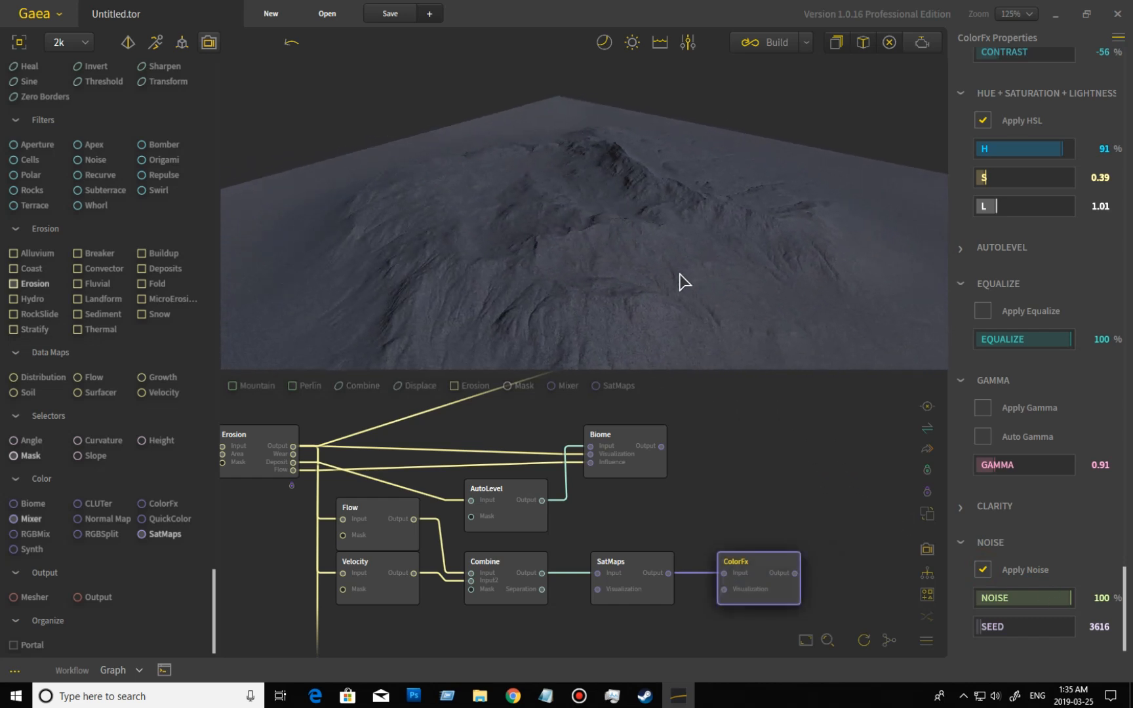
click(982, 570)
click(972, 548)
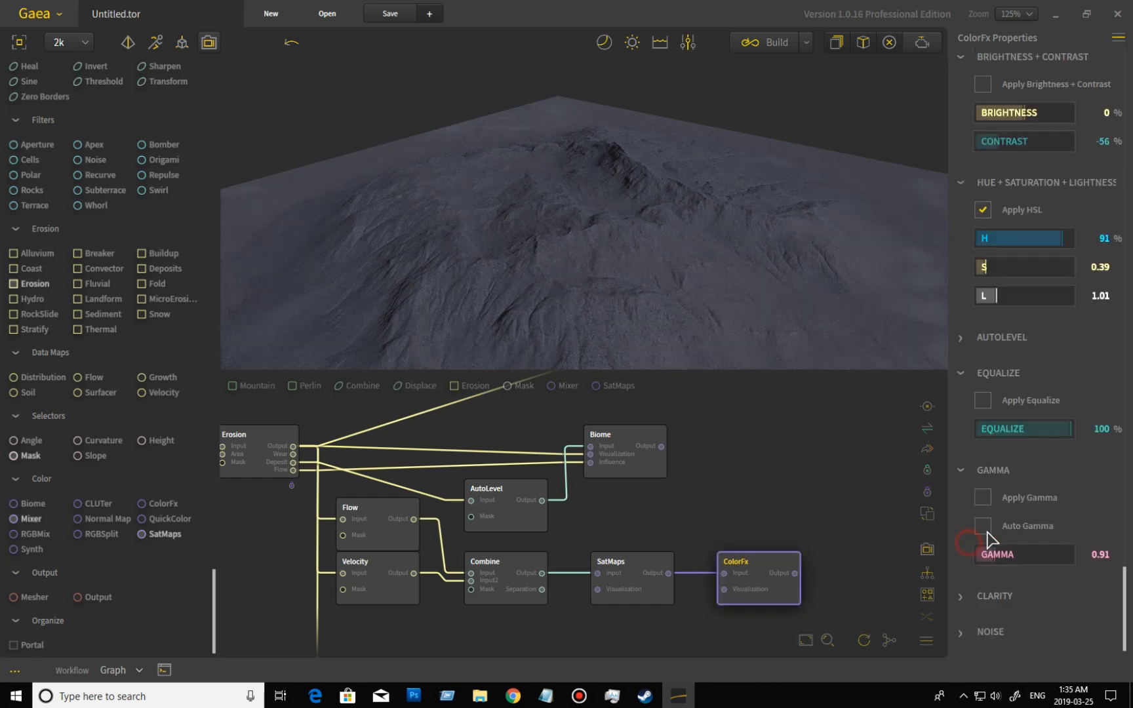
scroll(1053, 491, down, 1)
drag(733, 315, 752, 331)
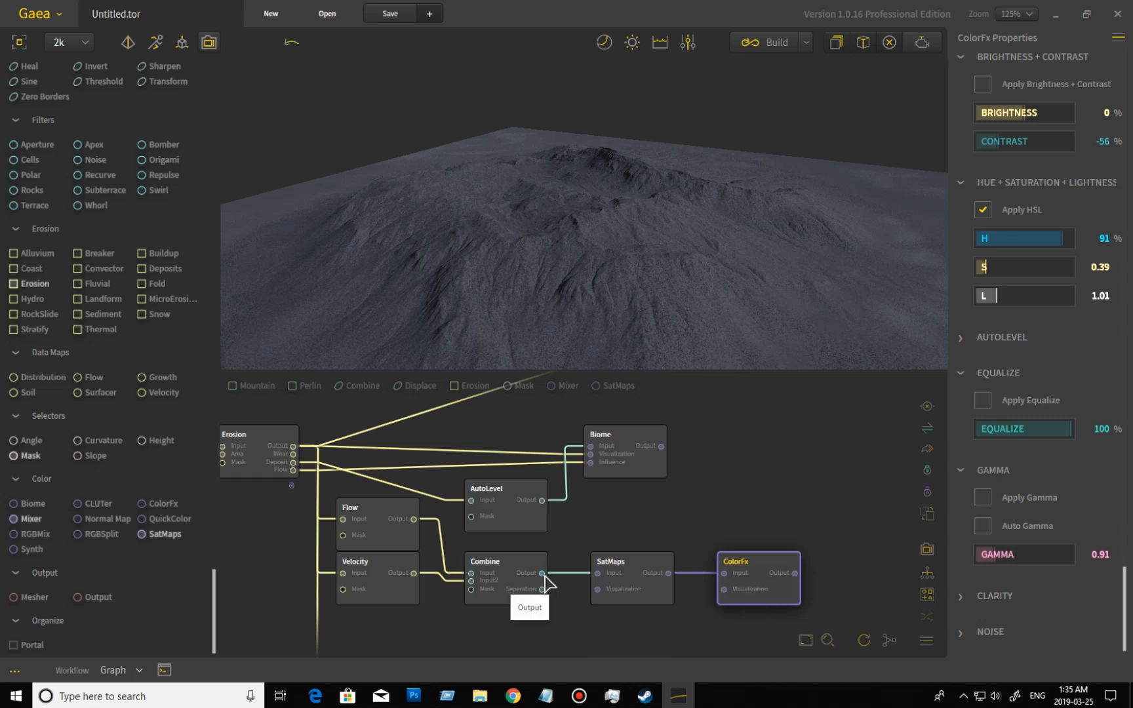
Feed the Combine output directly into the ColorFx input and set the HSL saturation to 5.00.
drag(542, 573, 726, 574)
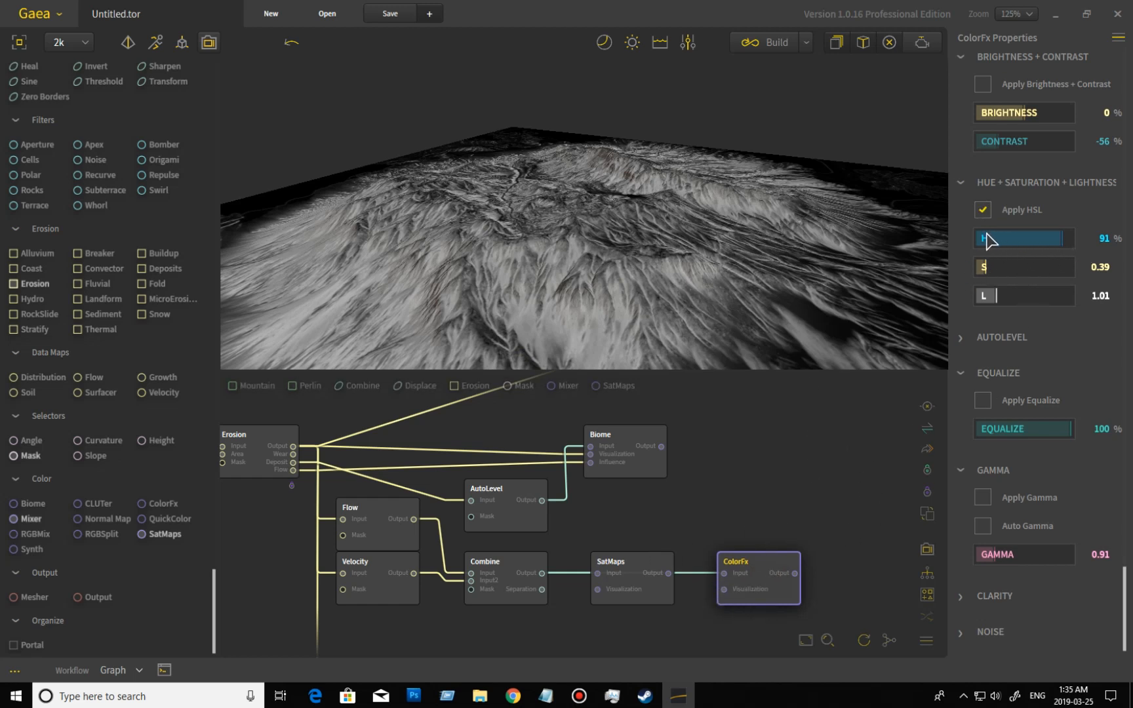
drag(985, 268, 1108, 269)
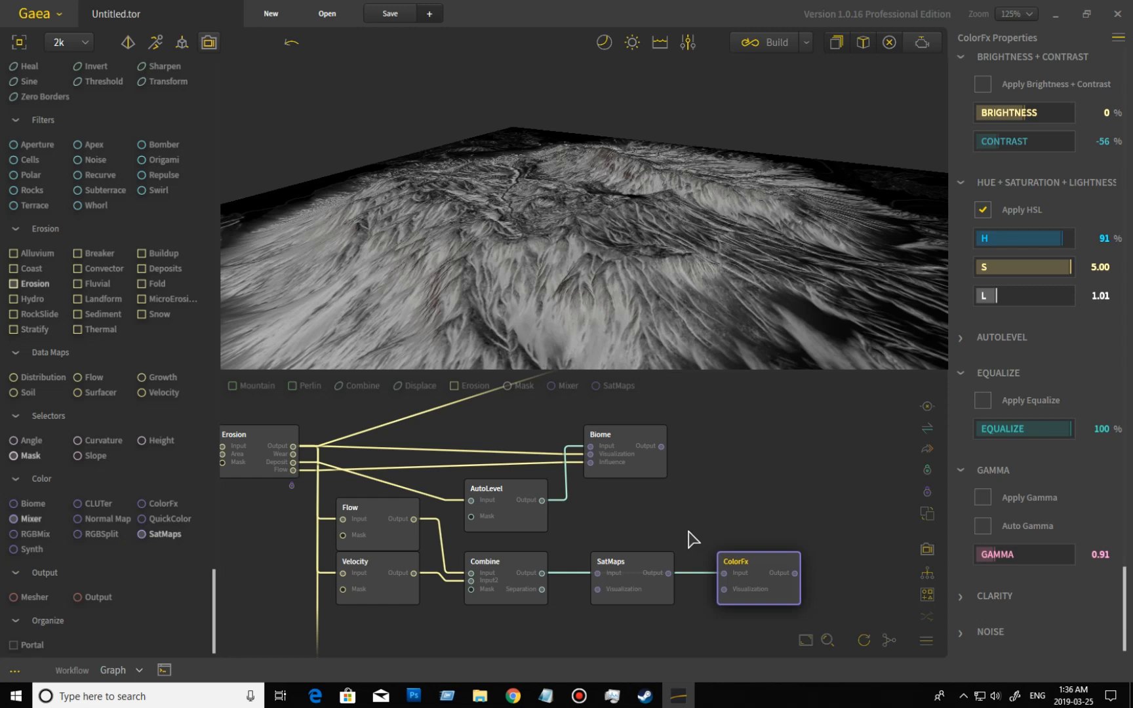
Add RGBSplit and RGBMix nodes to the graph and connect the ColorFx output to the RGBSplit input.
middle_drag(748, 496, 635, 446)
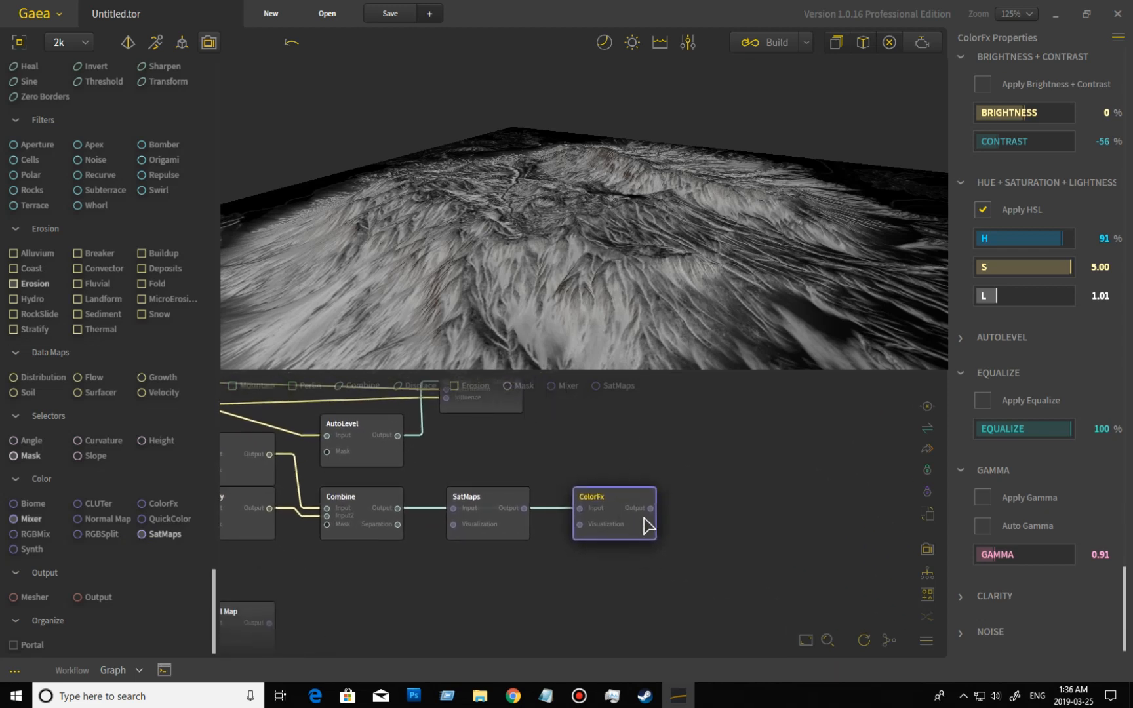
middle_drag(554, 573, 560, 610)
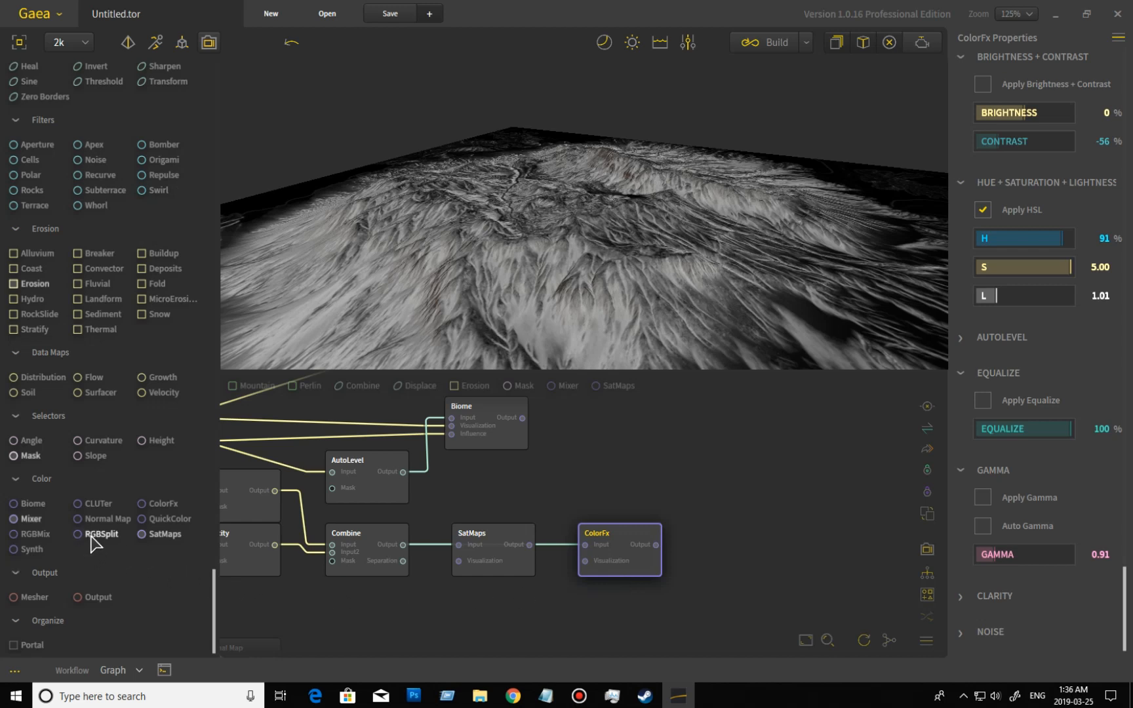
drag(97, 533, 639, 440)
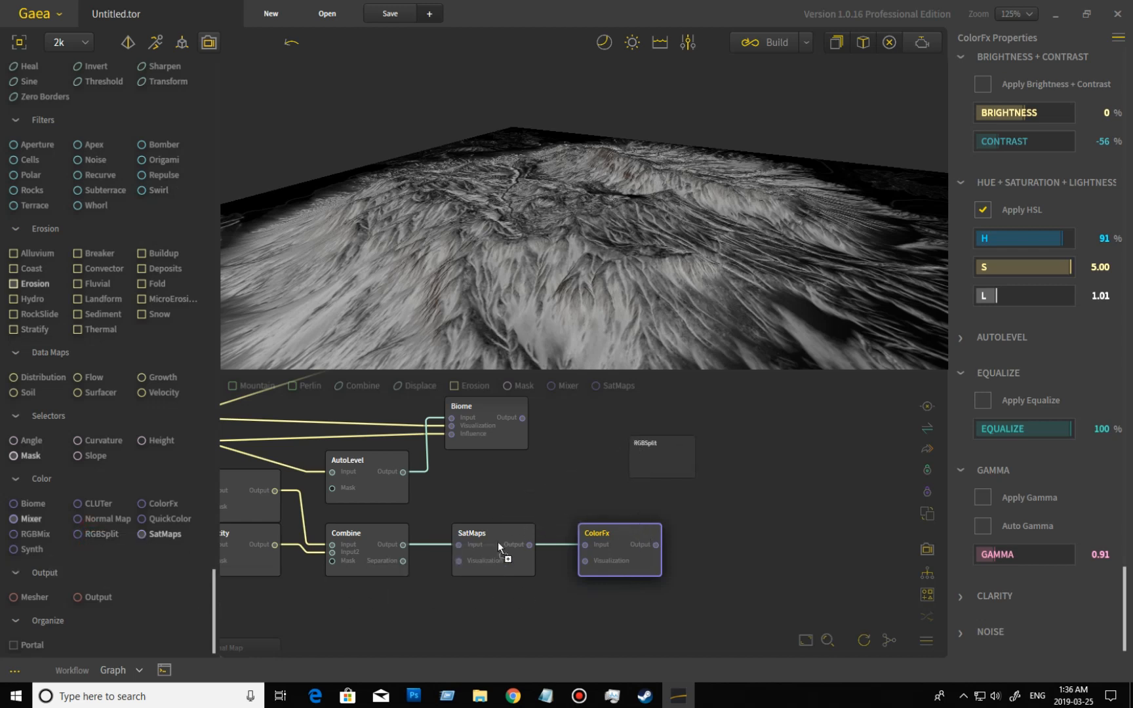
drag(31, 536, 805, 539)
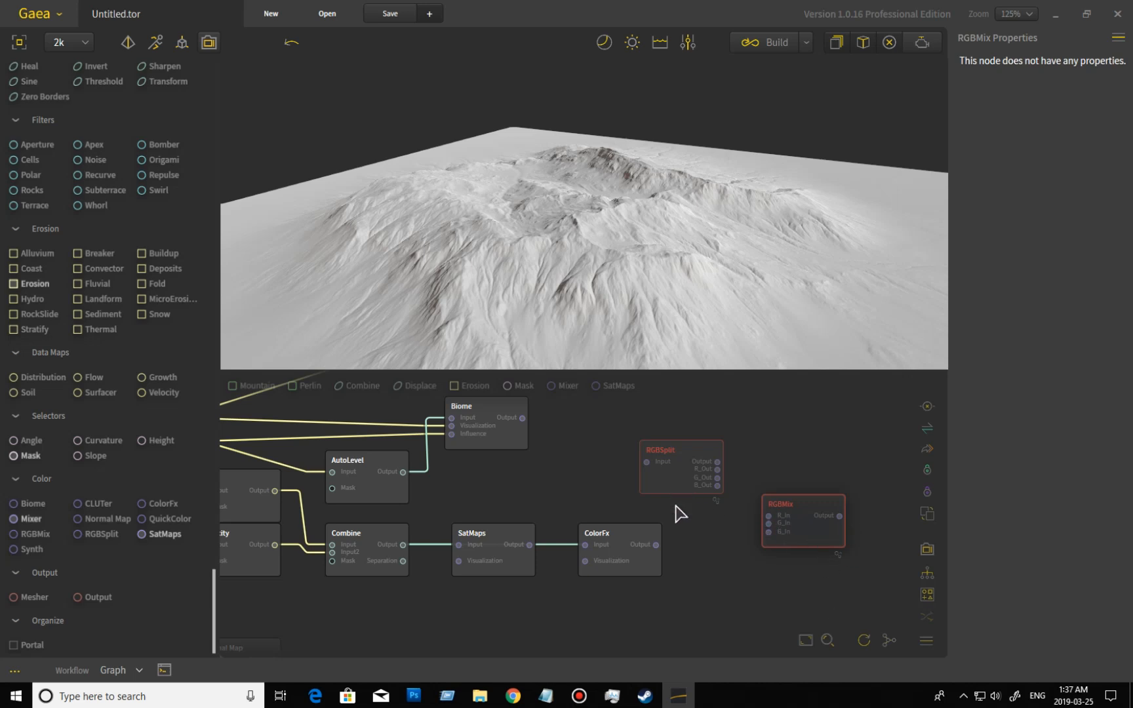
drag(656, 545, 647, 462)
click(707, 488)
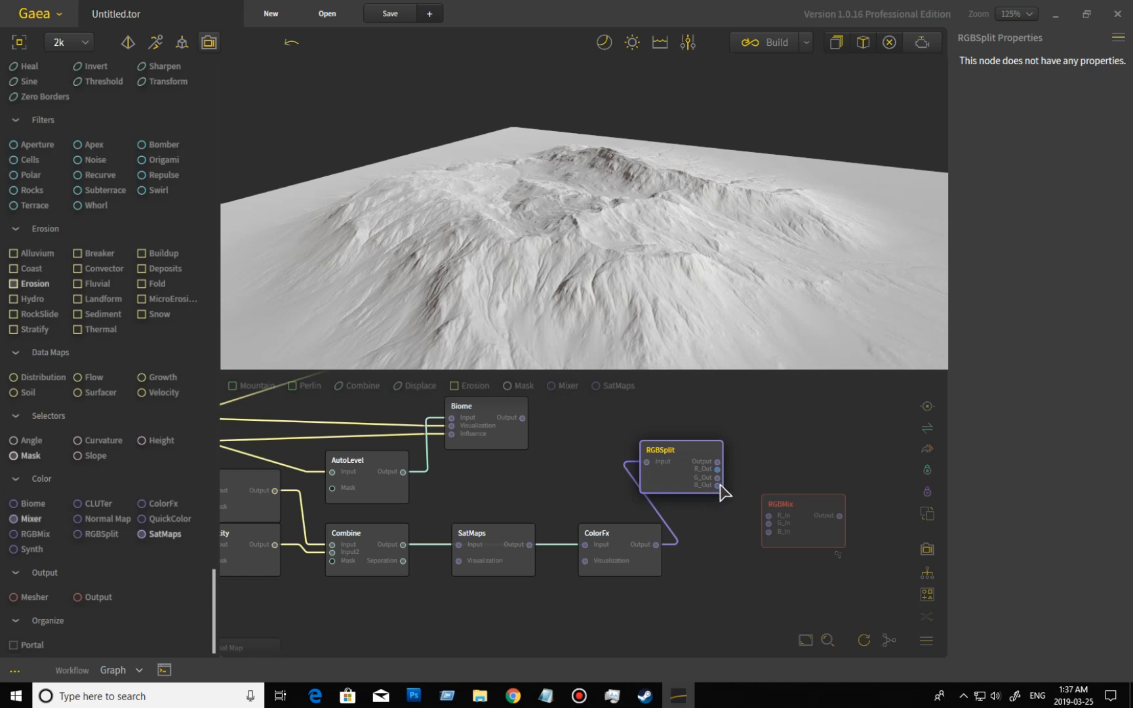
Move the RGBMix node through the graph to the free space above the Erosion node.
drag(817, 525, 818, 472)
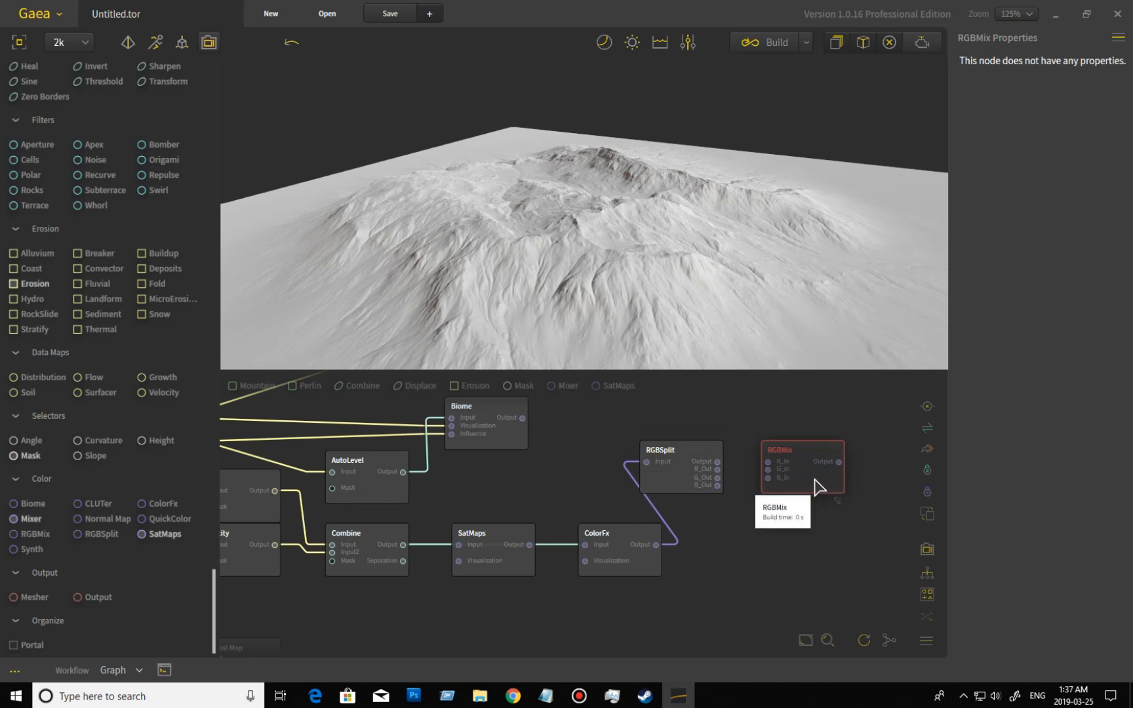
middle_drag(519, 488, 551, 562)
drag(820, 536, 596, 463)
middle_drag(589, 552, 743, 584)
drag(783, 508, 408, 436)
middle_drag(397, 468, 513, 468)
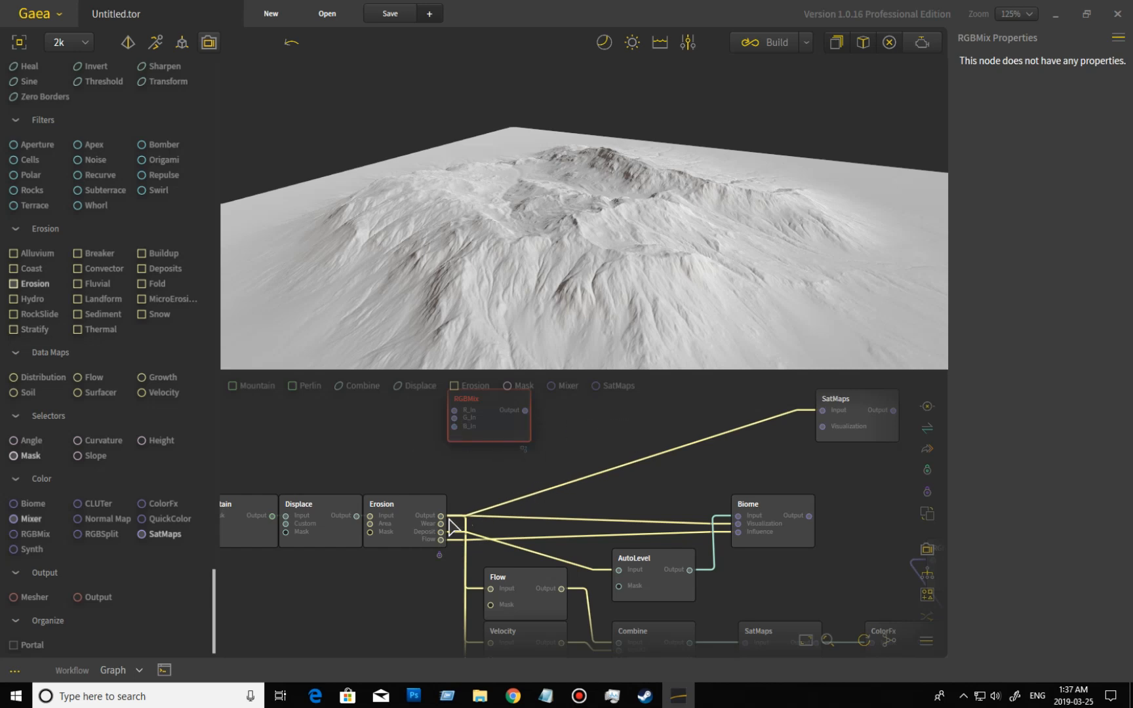
Connect Erosion's Wear, Deposits and Flow outputs to RGBMix's R, G and B inputs and inspect the terrain from several angles.
drag(441, 525, 454, 410)
drag(440, 533, 455, 417)
drag(441, 540, 455, 426)
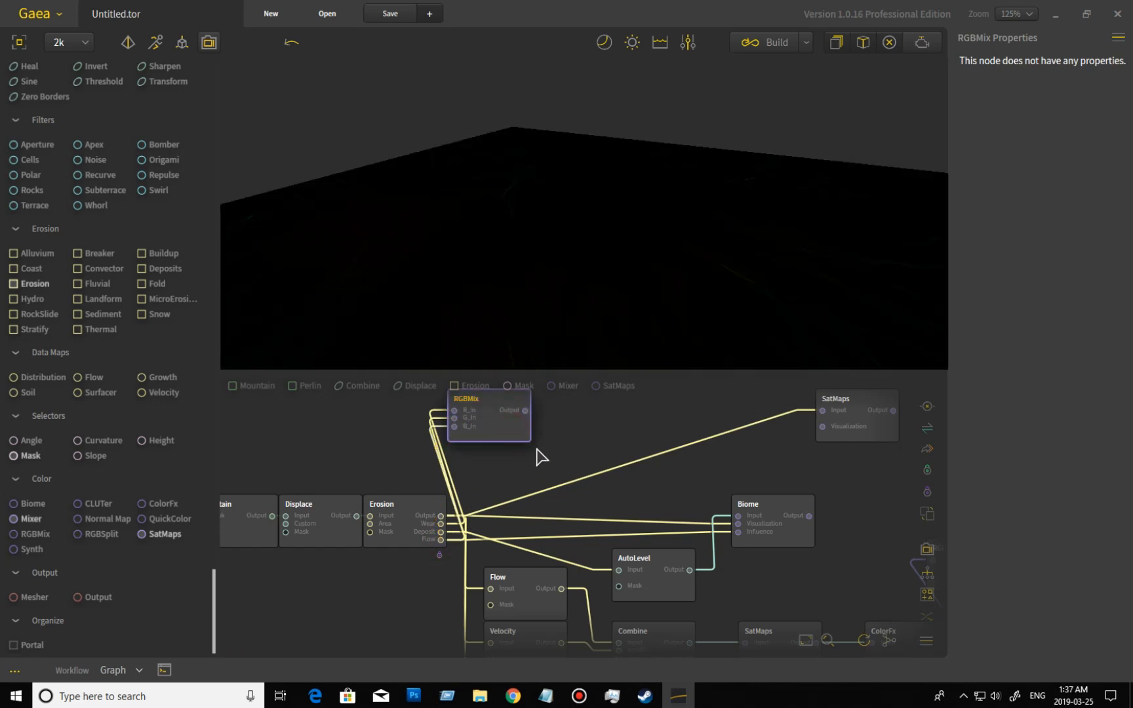
drag(498, 428, 579, 453)
mouse_move(562, 301)
mouse_down()
mouse_move(604, 227)
mouse_move(625, 222)
mouse_move(647, 261)
mouse_move(579, 283)
mouse_move(648, 306)
mouse_move(633, 208)
mouse_move(638, 200)
mouse_move(634, 288)
mouse_move(660, 205)
mouse_up()
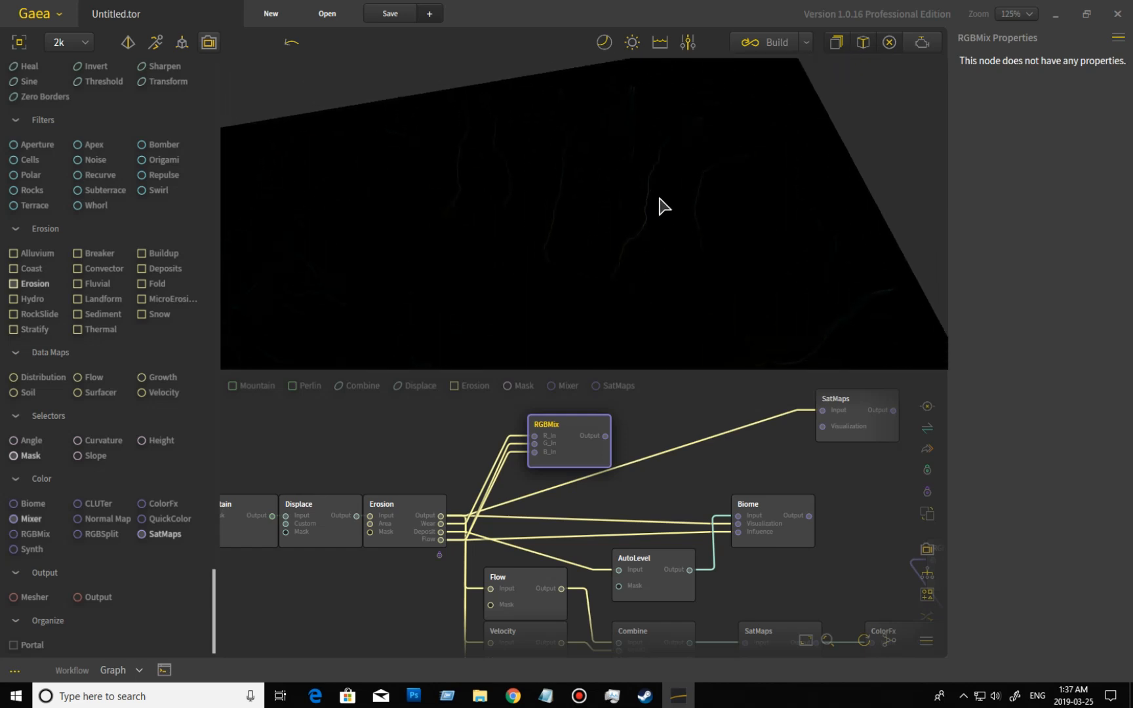
drag(668, 328, 696, 302)
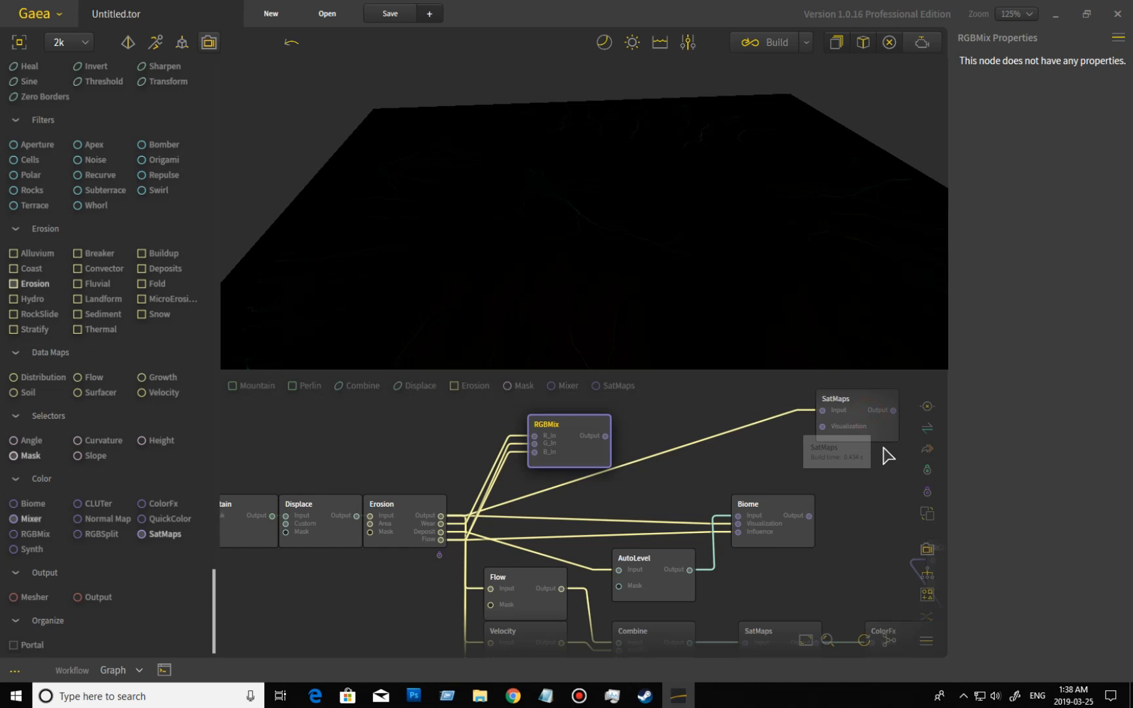
click(869, 435)
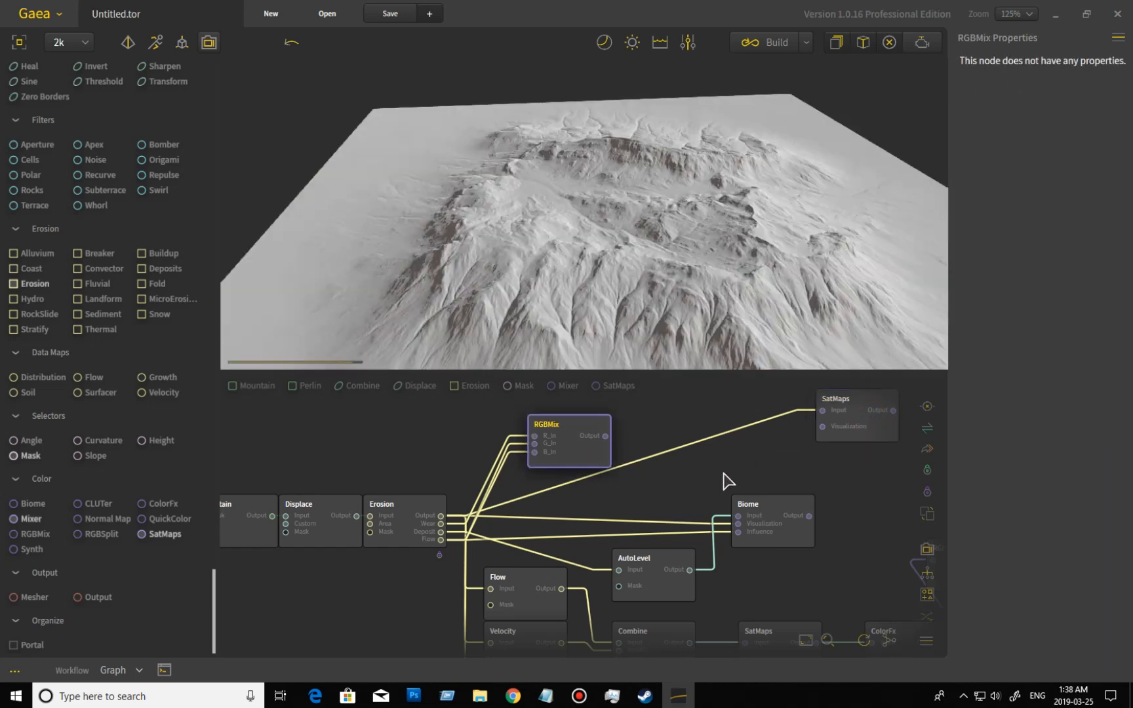
drag(709, 304, 693, 315)
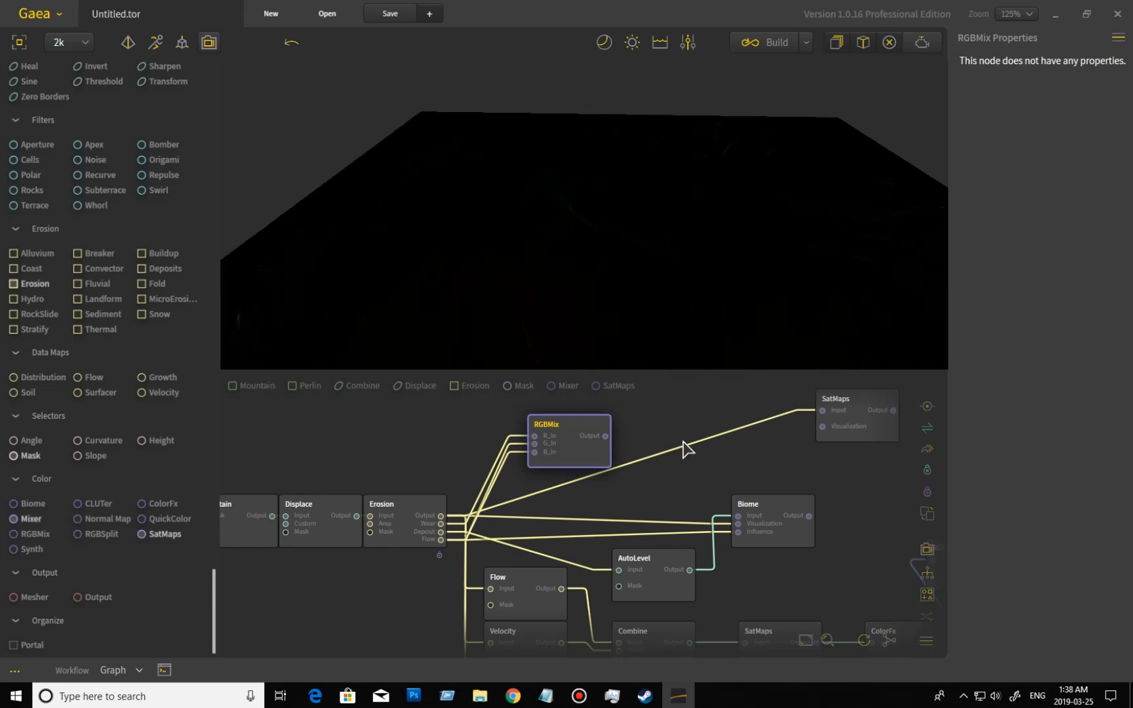
Add a Mixer node, look through its blending methods while keeping Blend, and place it beside the RGBSplit node.
drag(687, 490, 713, 490)
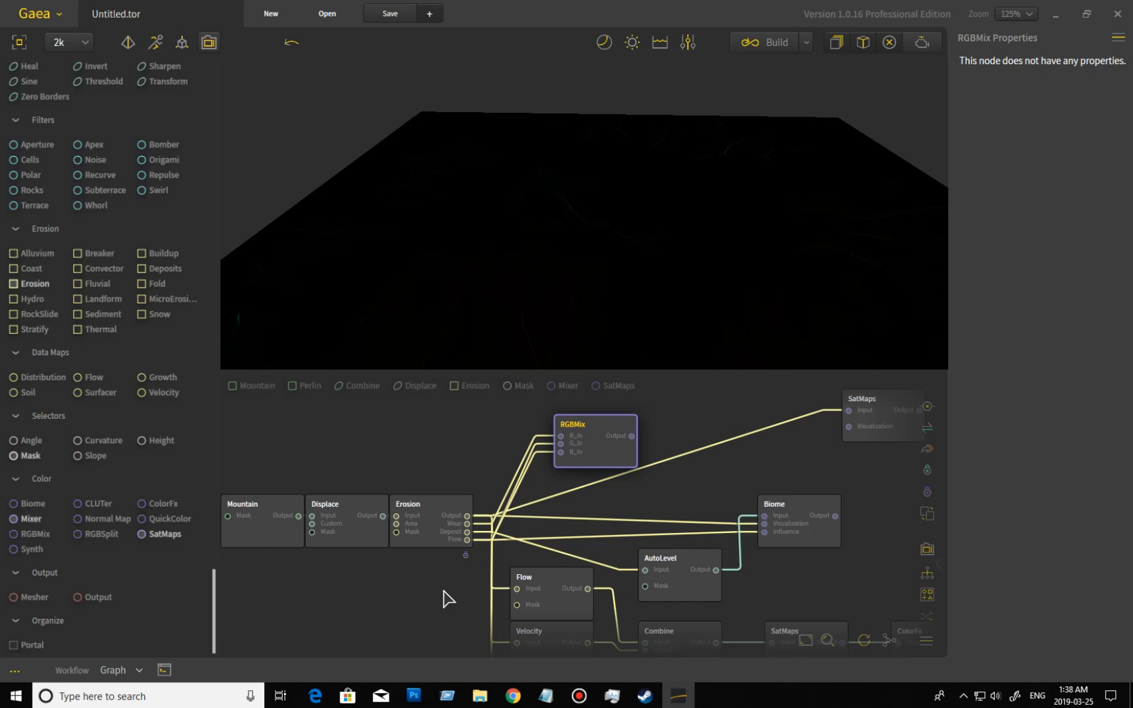
middle_drag(446, 597, 268, 529)
middle_drag(634, 605, 472, 544)
drag(31, 519, 857, 549)
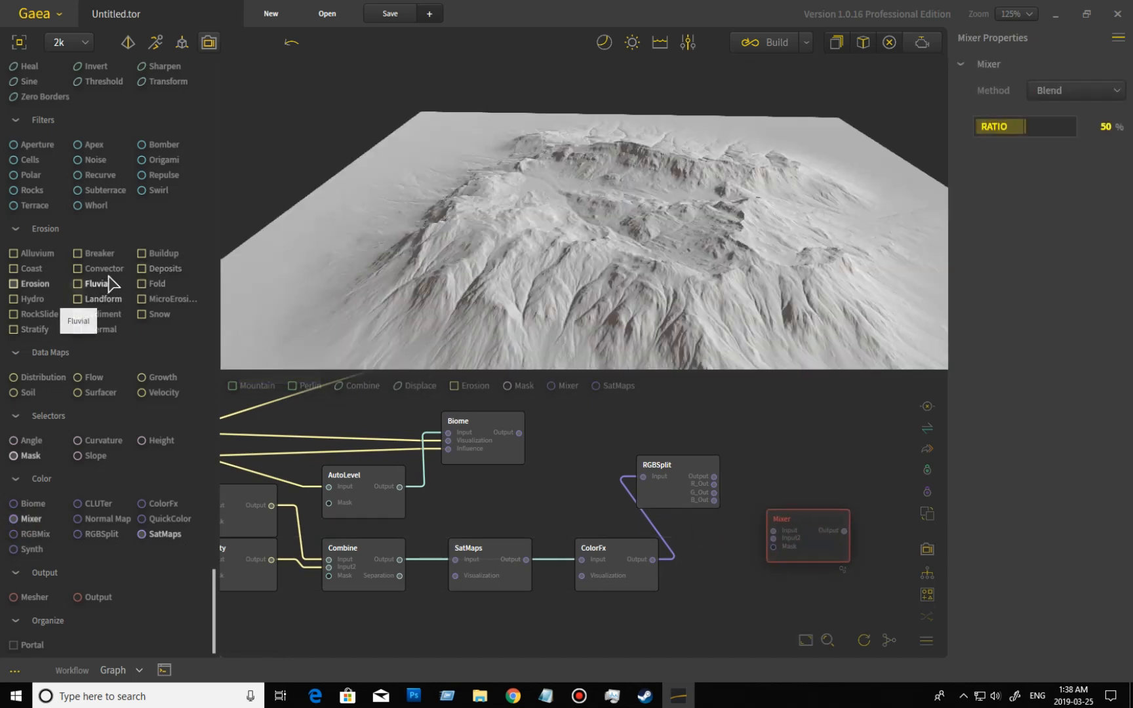
scroll(95, 308, up, 5)
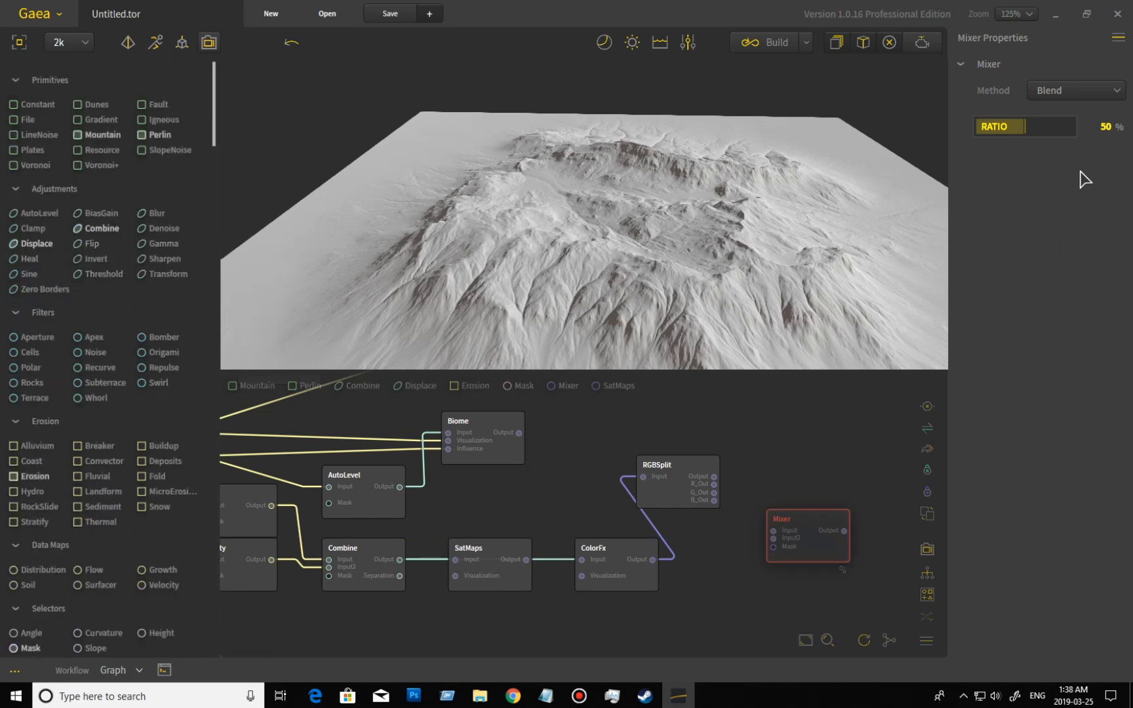
click(1067, 92)
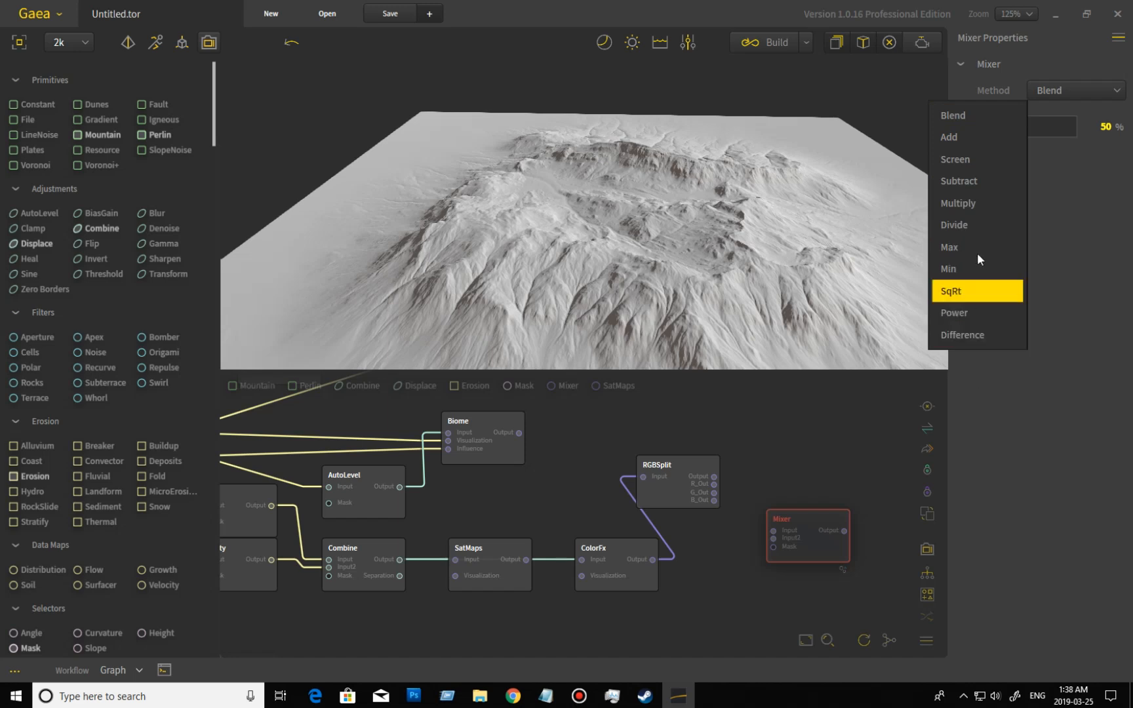
click(809, 551)
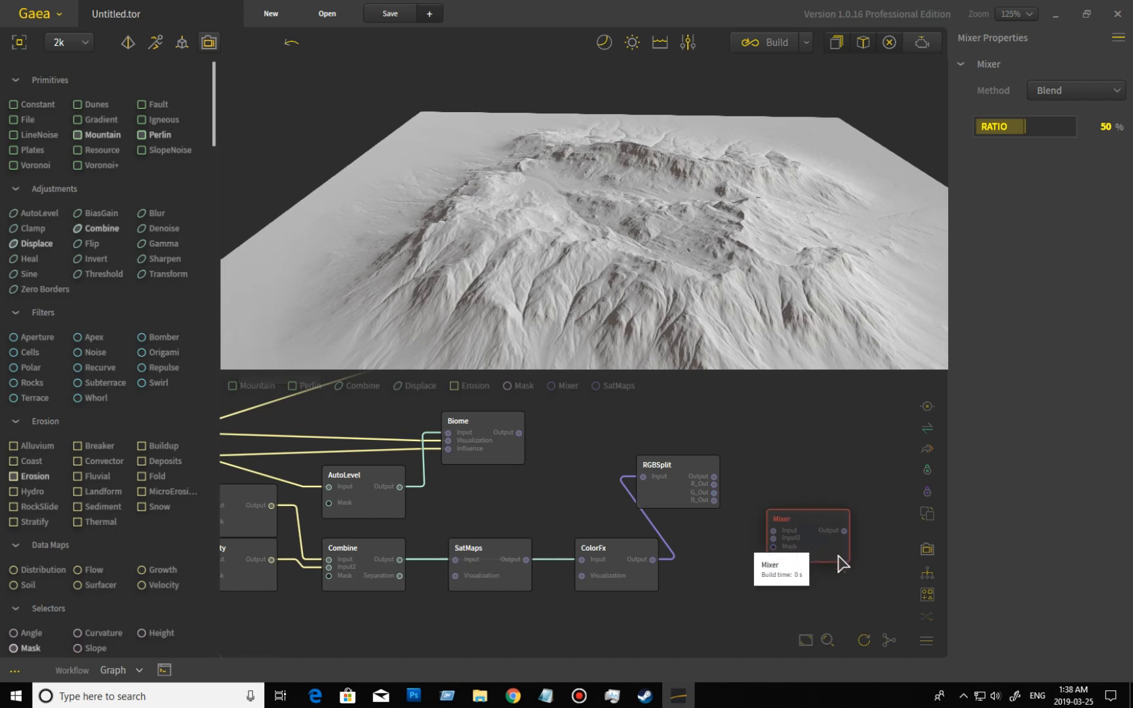
drag(824, 546, 800, 492)
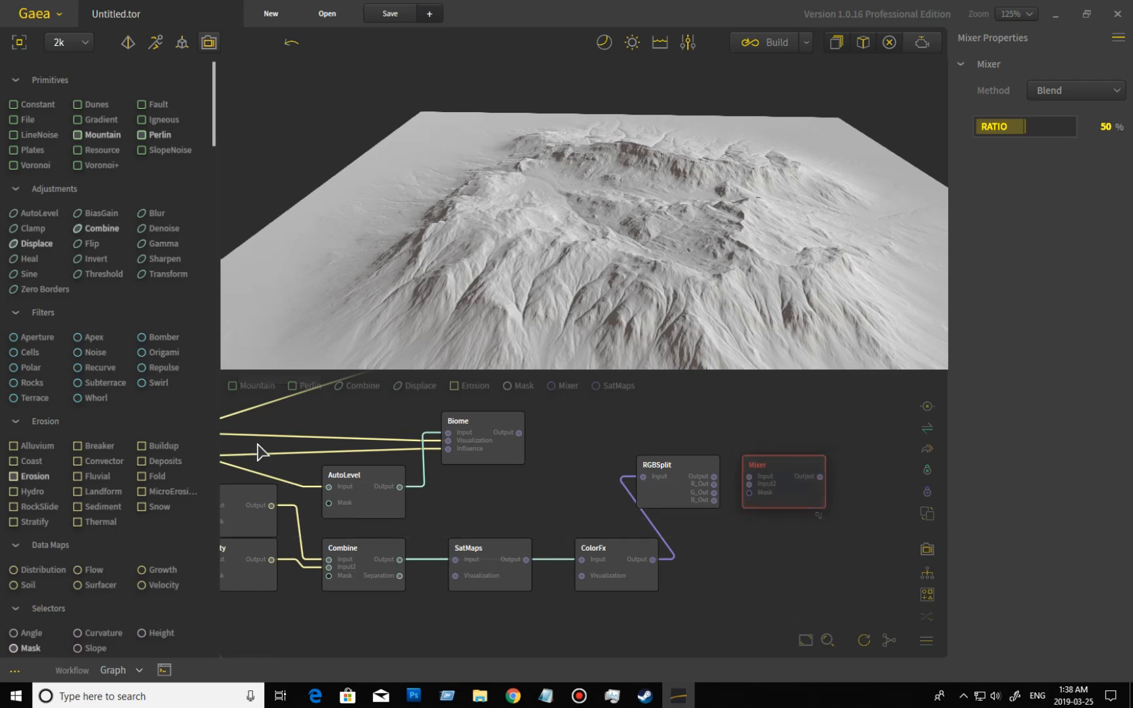
Move the RGBMix node slightly higher above the Erosion node.
scroll(122, 488, down, 5)
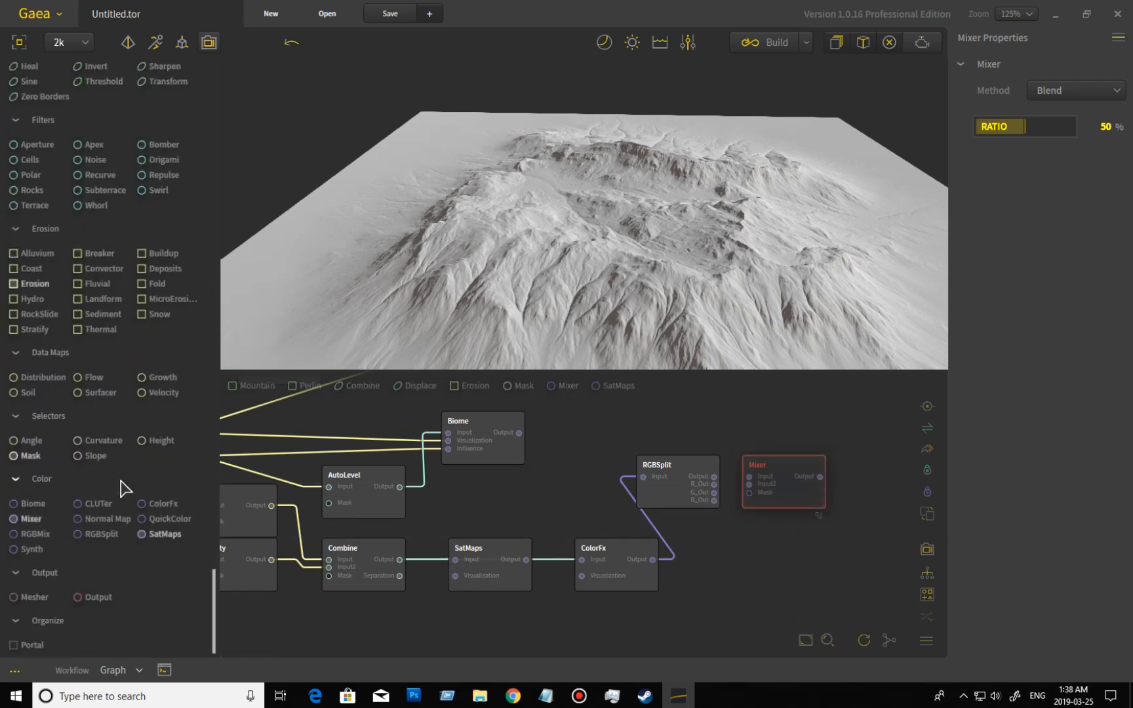
middle_drag(584, 465, 751, 590)
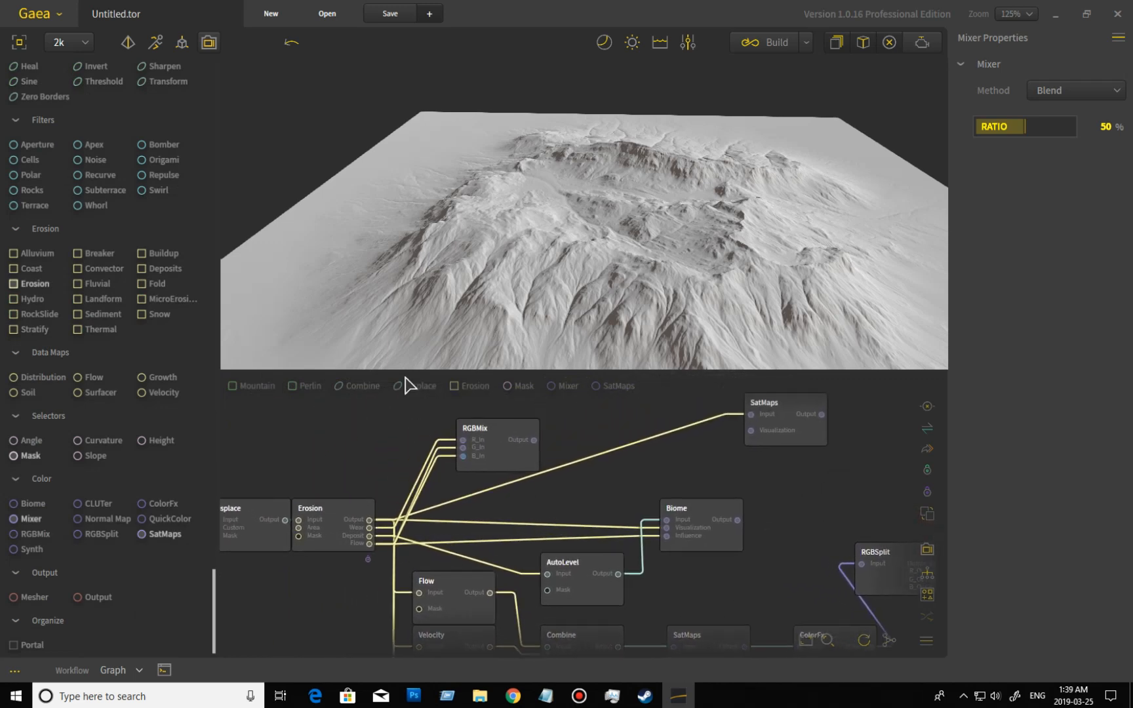
drag(519, 455, 522, 436)
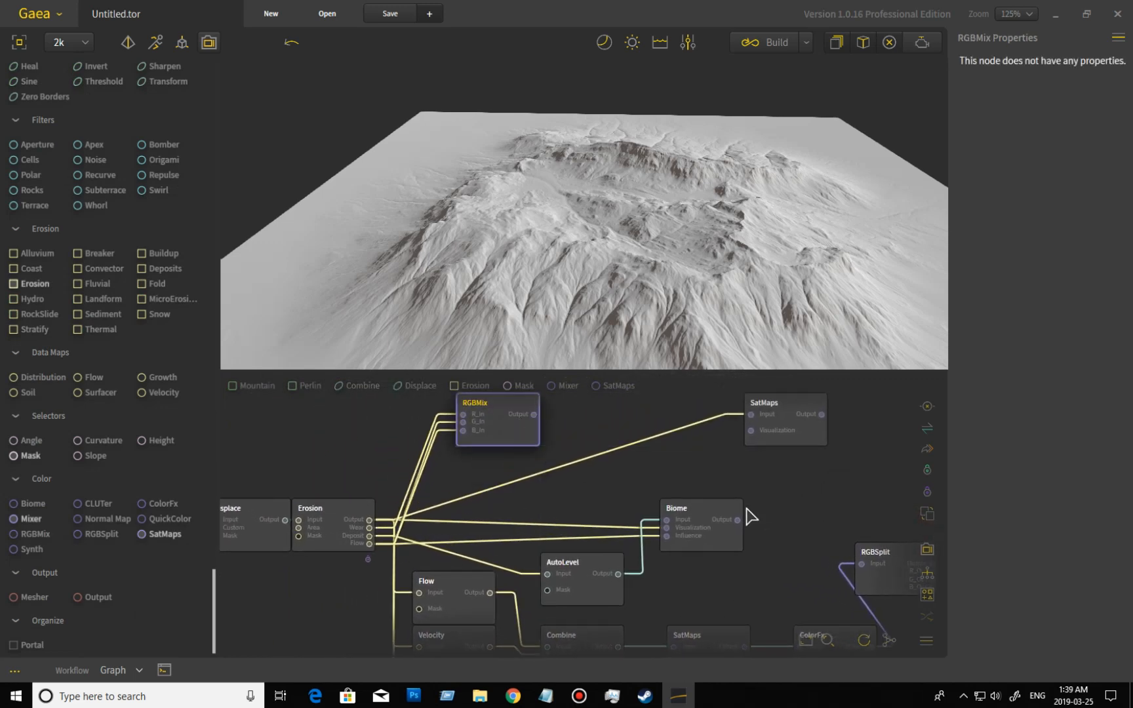
Select the Biome node, review its water and color settings, and open the available colors for Ice.
middle_drag(812, 552, 791, 514)
click(695, 508)
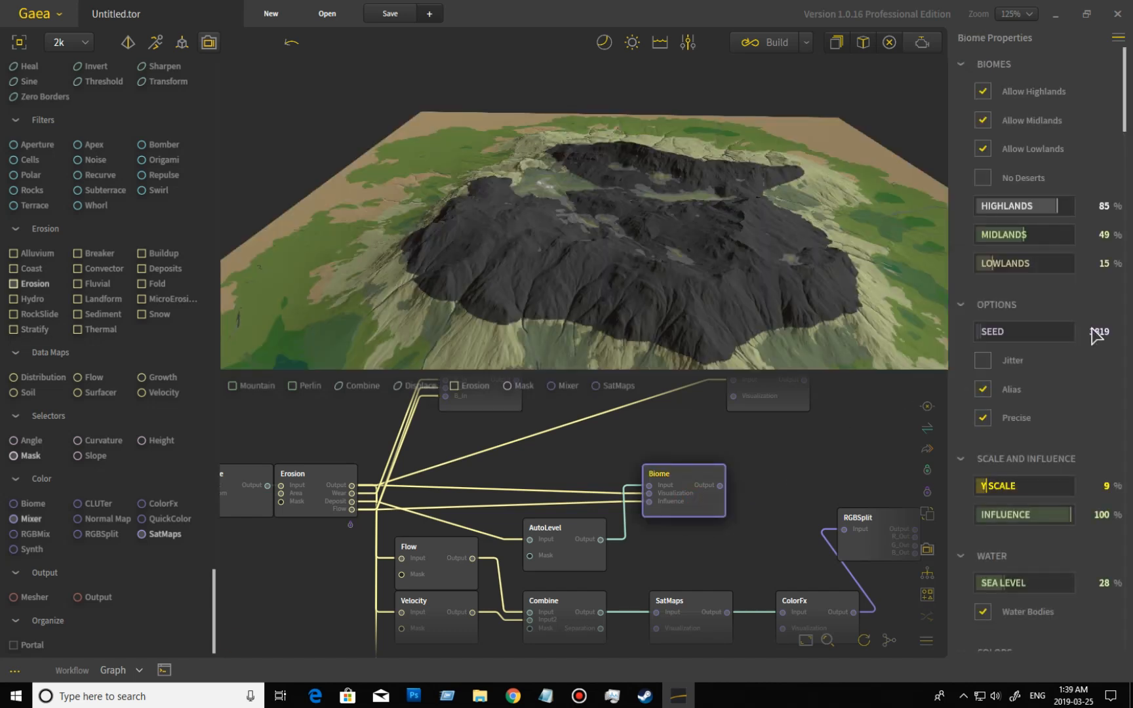
scroll(1033, 264, down, 3)
scroll(1033, 271, down, 9)
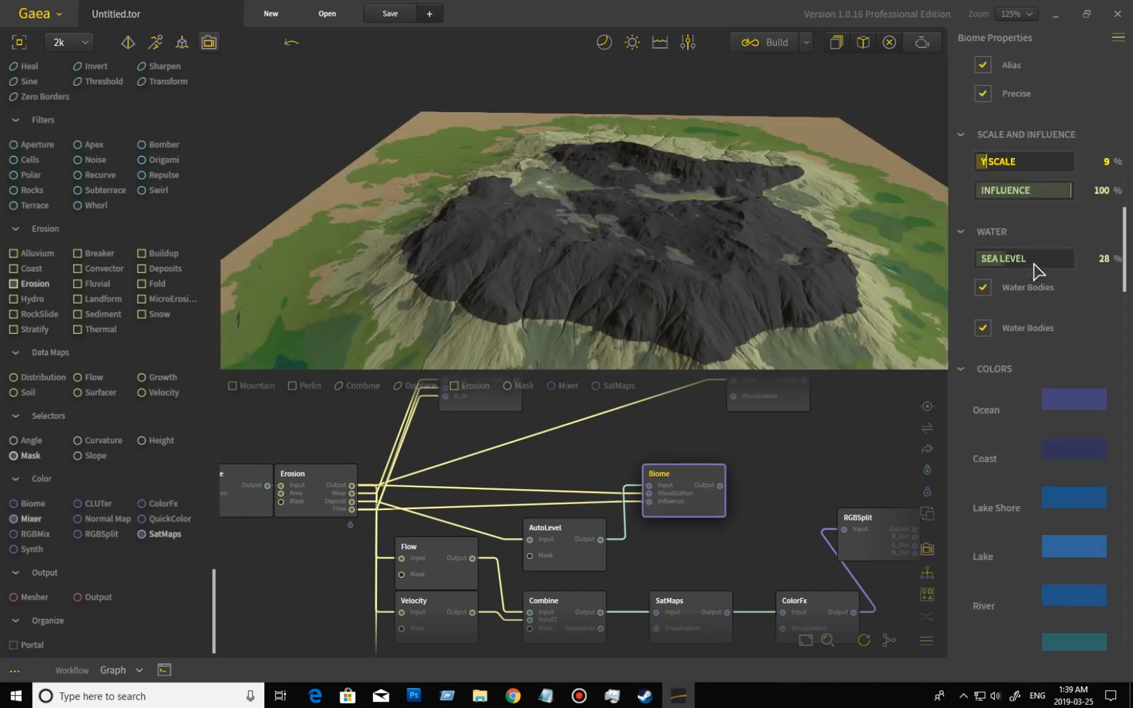
scroll(1036, 273, down, 5)
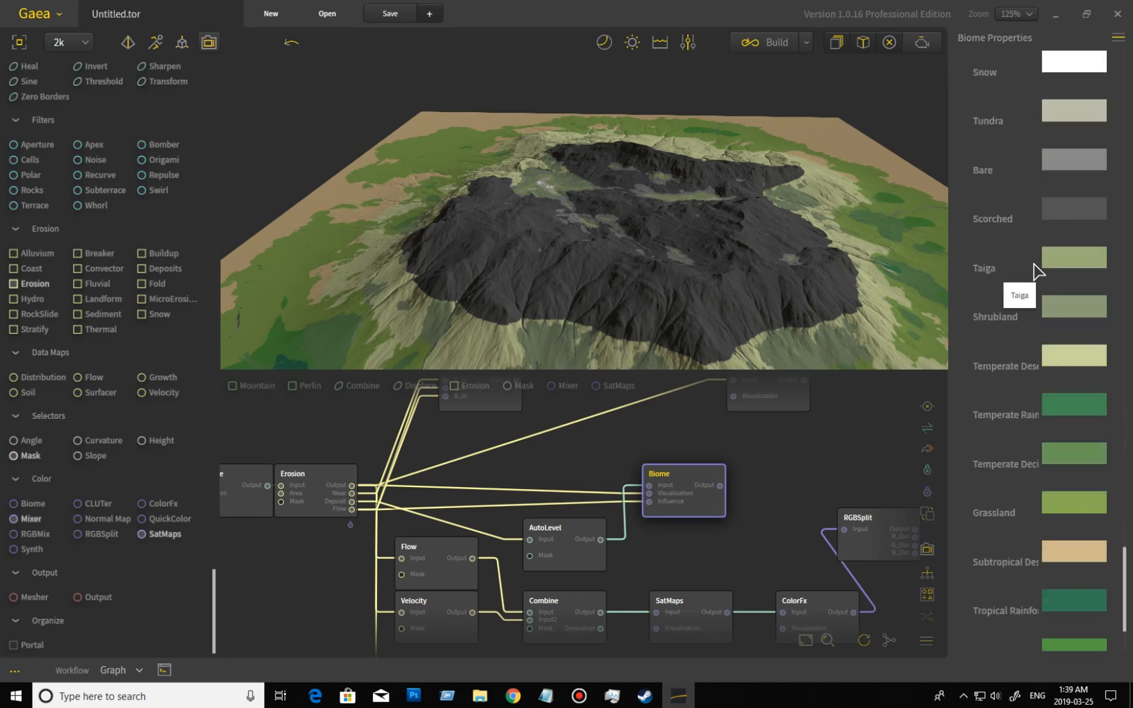
scroll(1044, 346, up, 4)
scroll(1048, 349, up, 4)
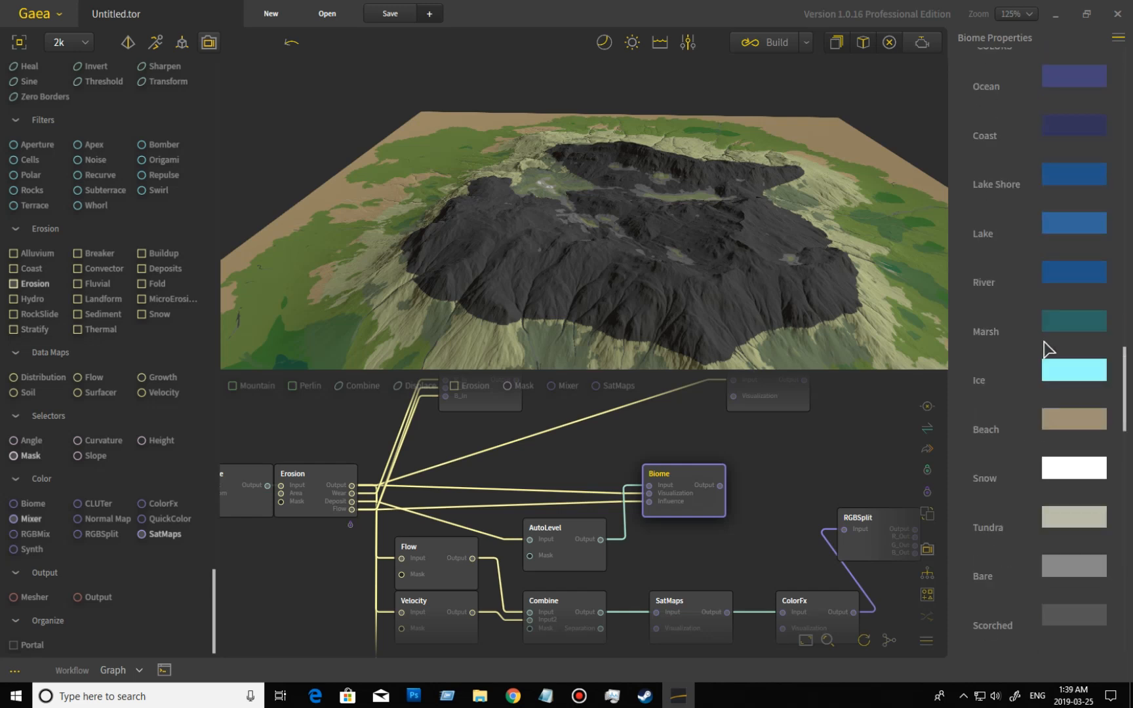
scroll(1048, 349, up, 1)
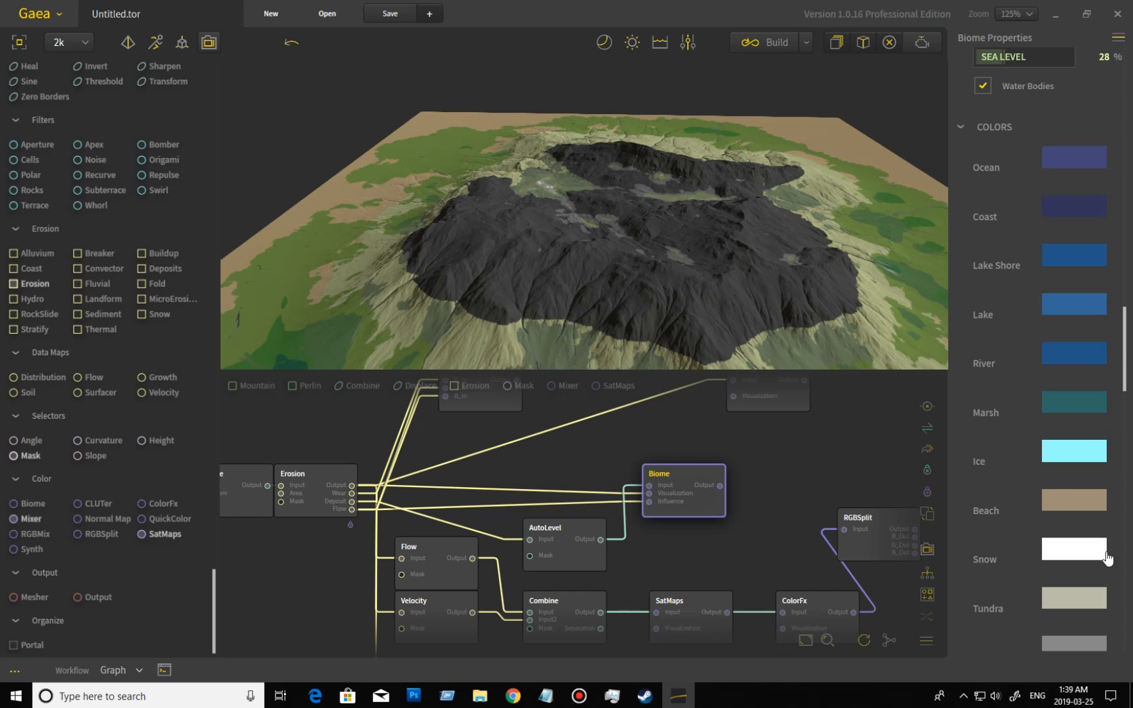
click(1076, 452)
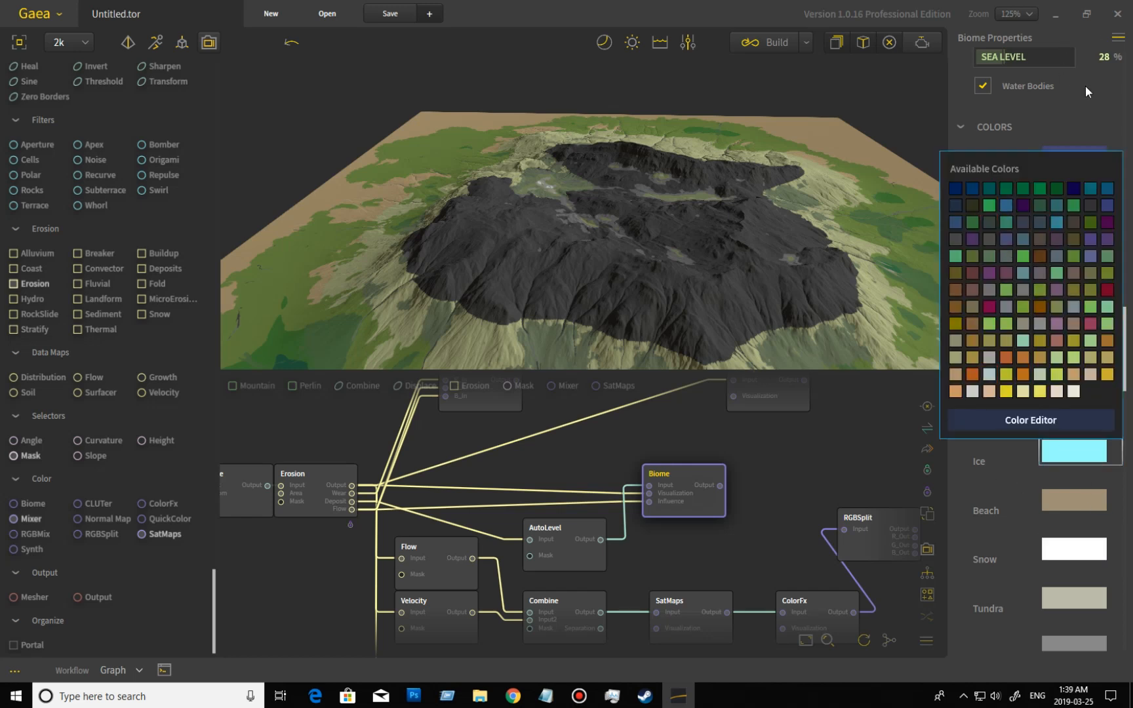
Close the available colors for Ice and review the Biome node's upper settings and its inputs in the graph.
click(986, 110)
scroll(1075, 282, up, 4)
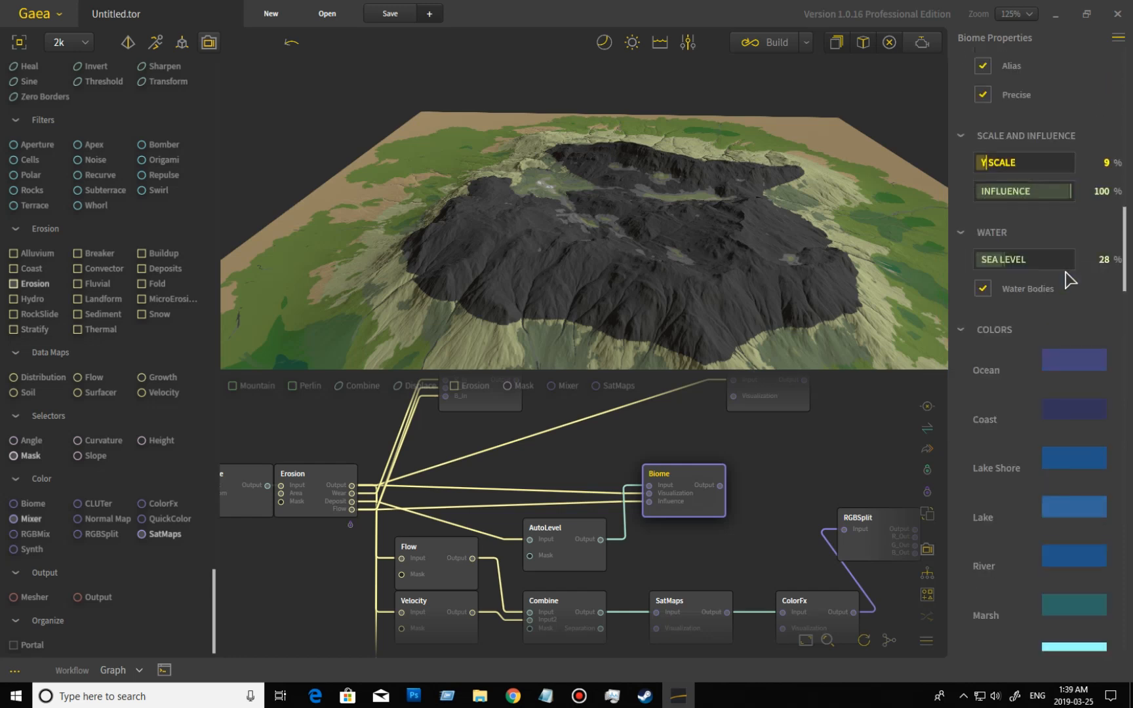
scroll(1076, 311, up, 4)
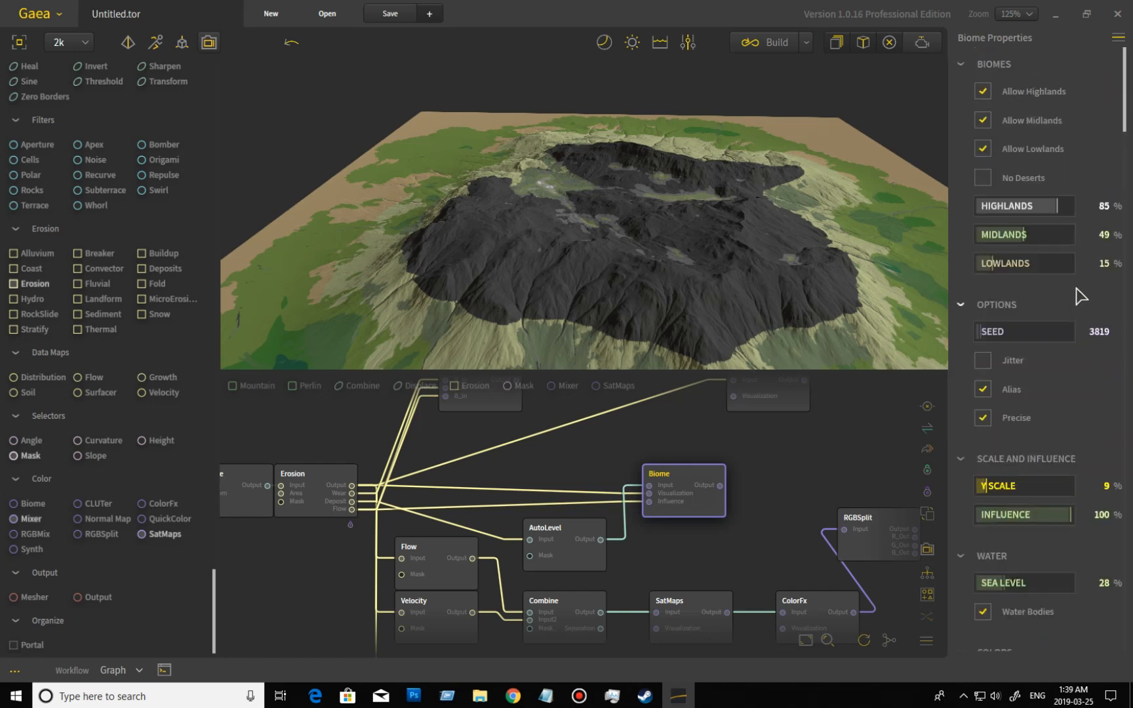
scroll(700, 518, up, 4)
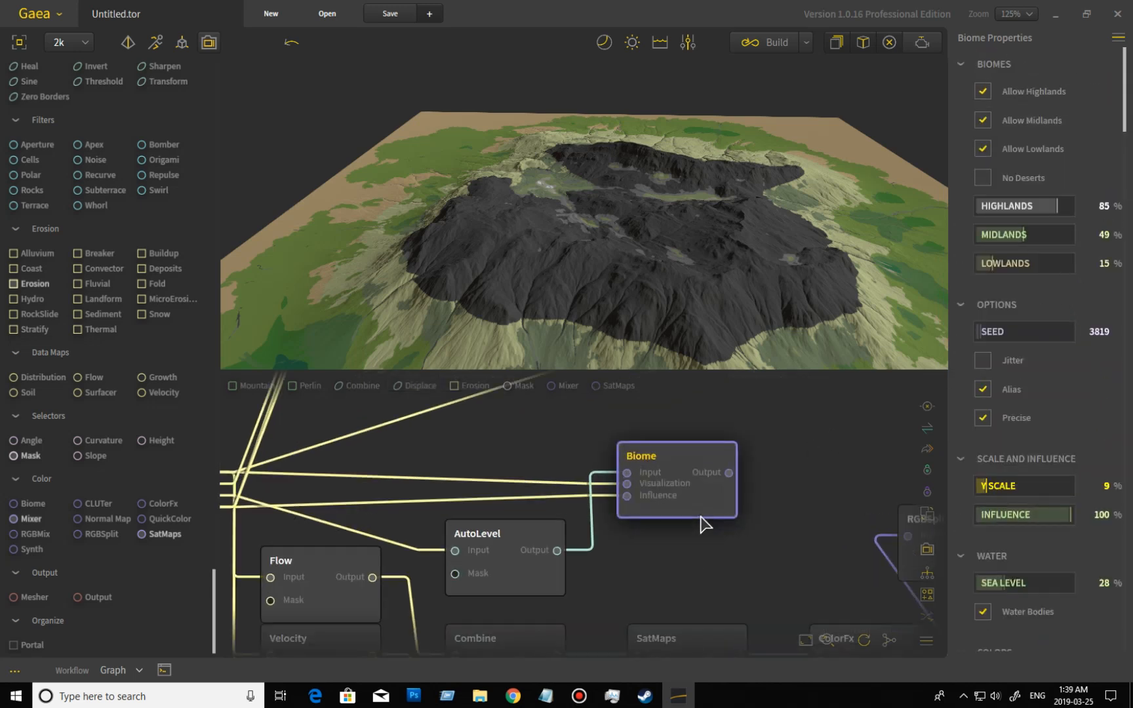
scroll(699, 515, up, 1)
middle_drag(678, 481, 707, 508)
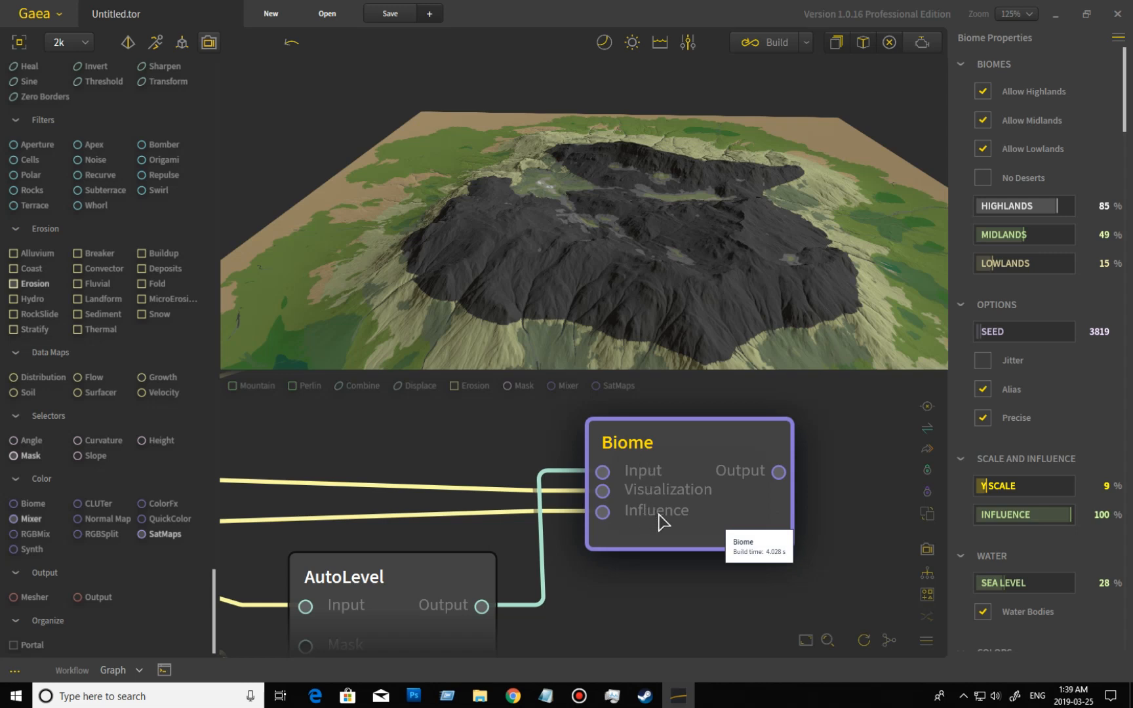
Examine the biome-colored terrain from several angles, including the dark highlands, the slopes and the lowland lakes and channels.
drag(708, 342, 718, 374)
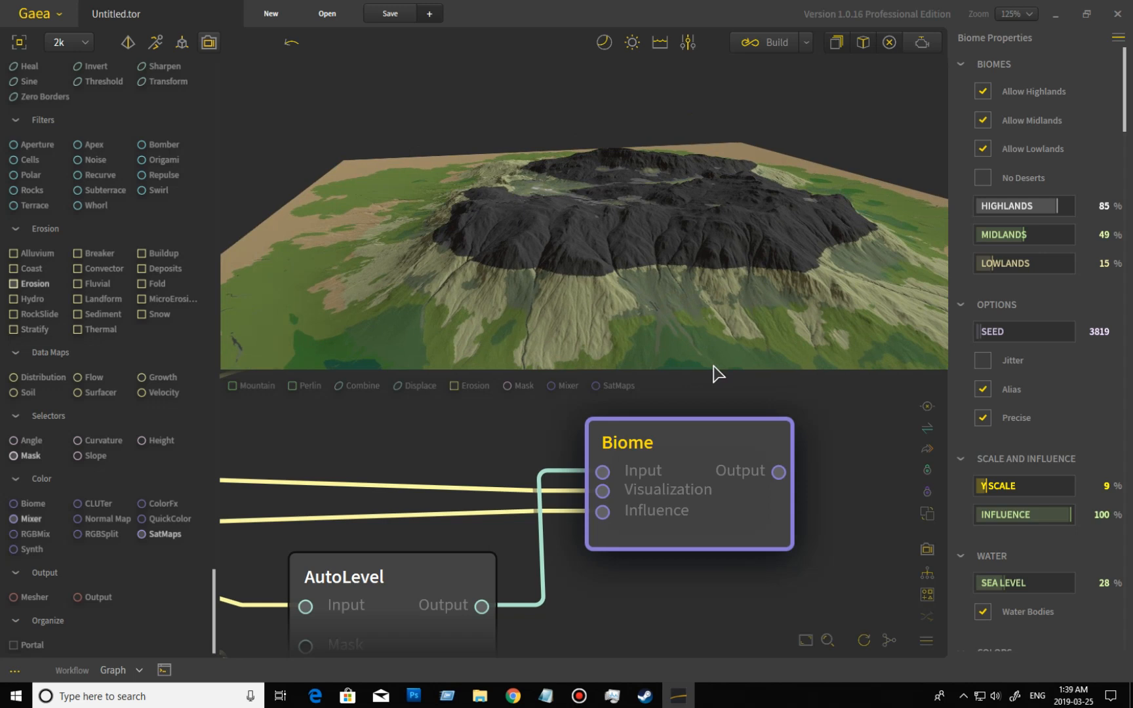
drag(715, 321, 677, 244)
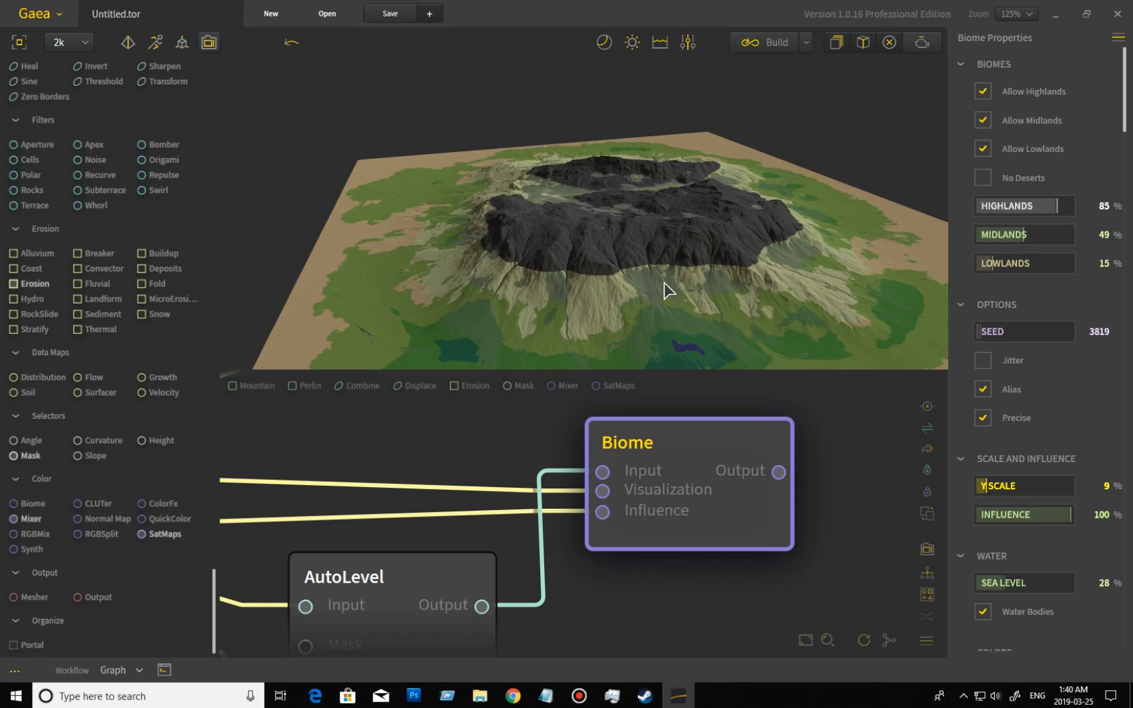
drag(703, 286, 684, 303)
scroll(655, 328, up, 6)
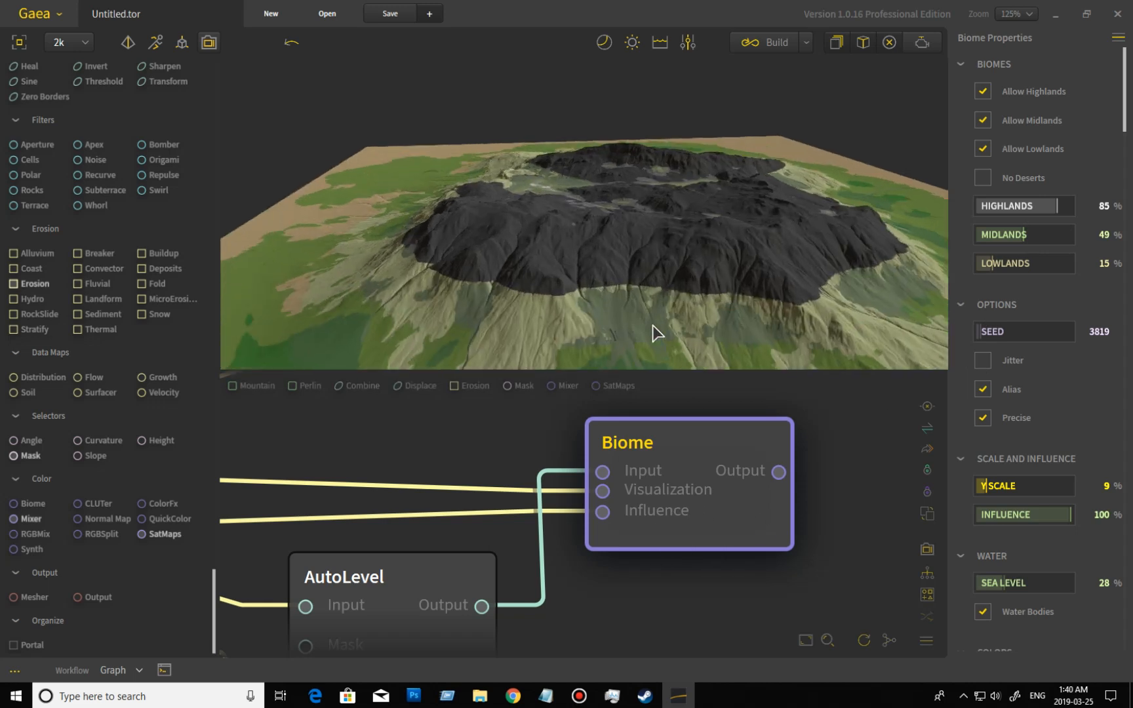
scroll(654, 306, down, 2)
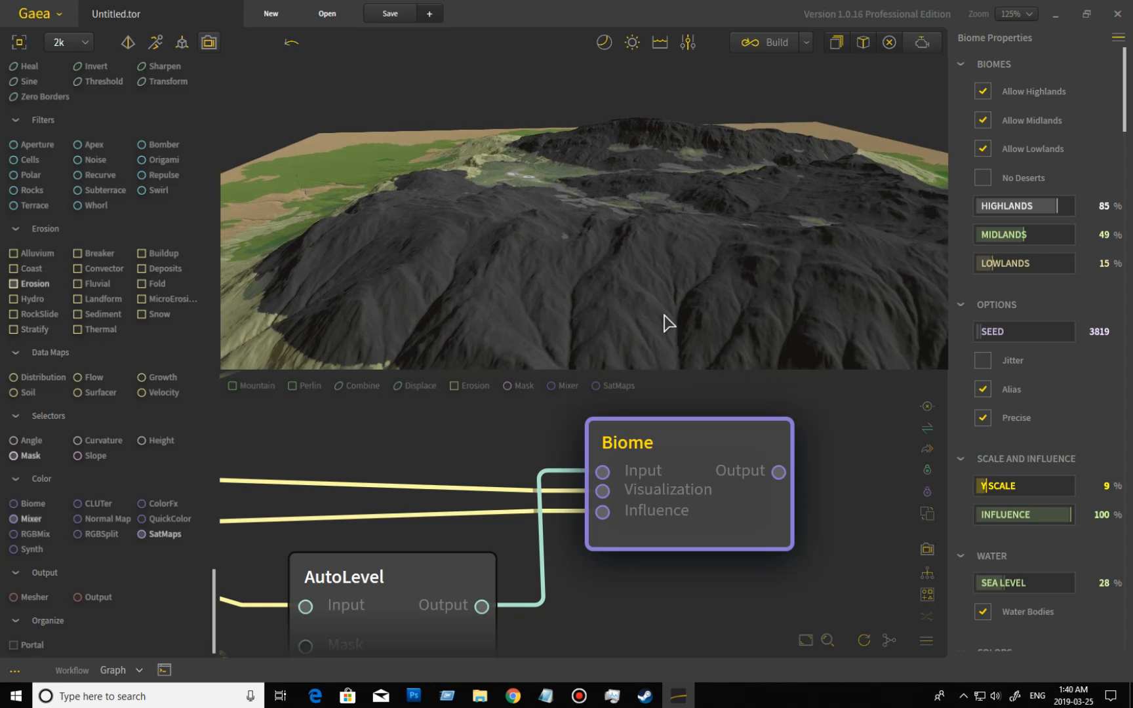
drag(653, 314, 592, 287)
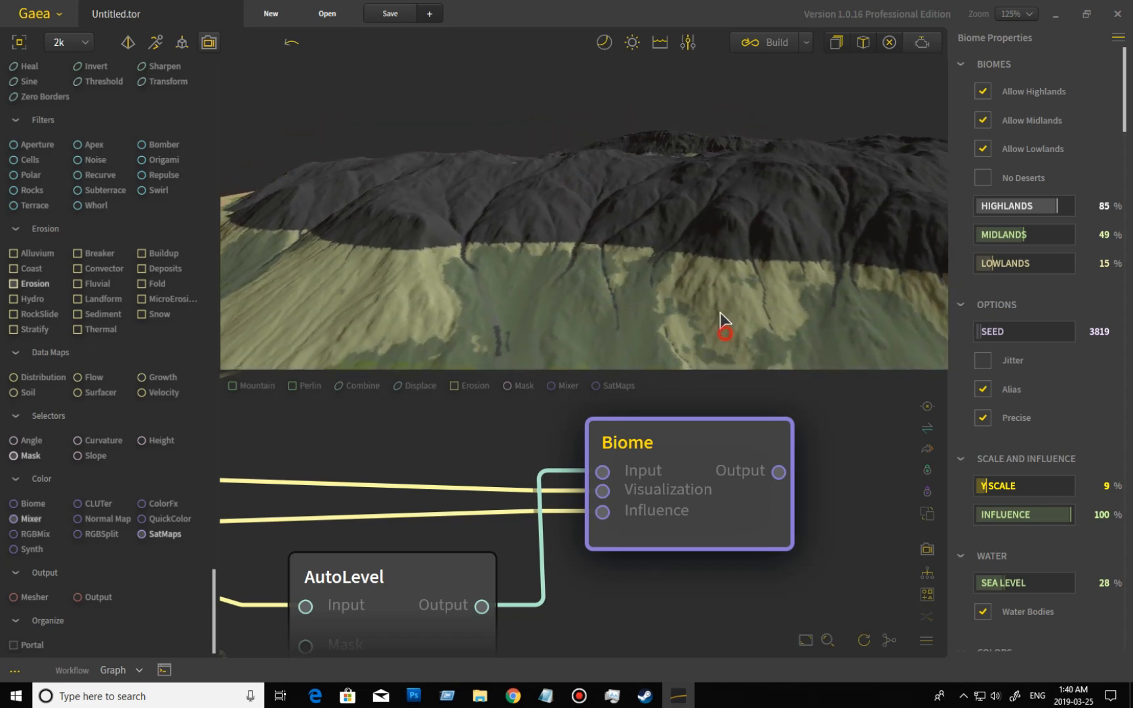
scroll(720, 322, down, 5)
drag(728, 321, 557, 304)
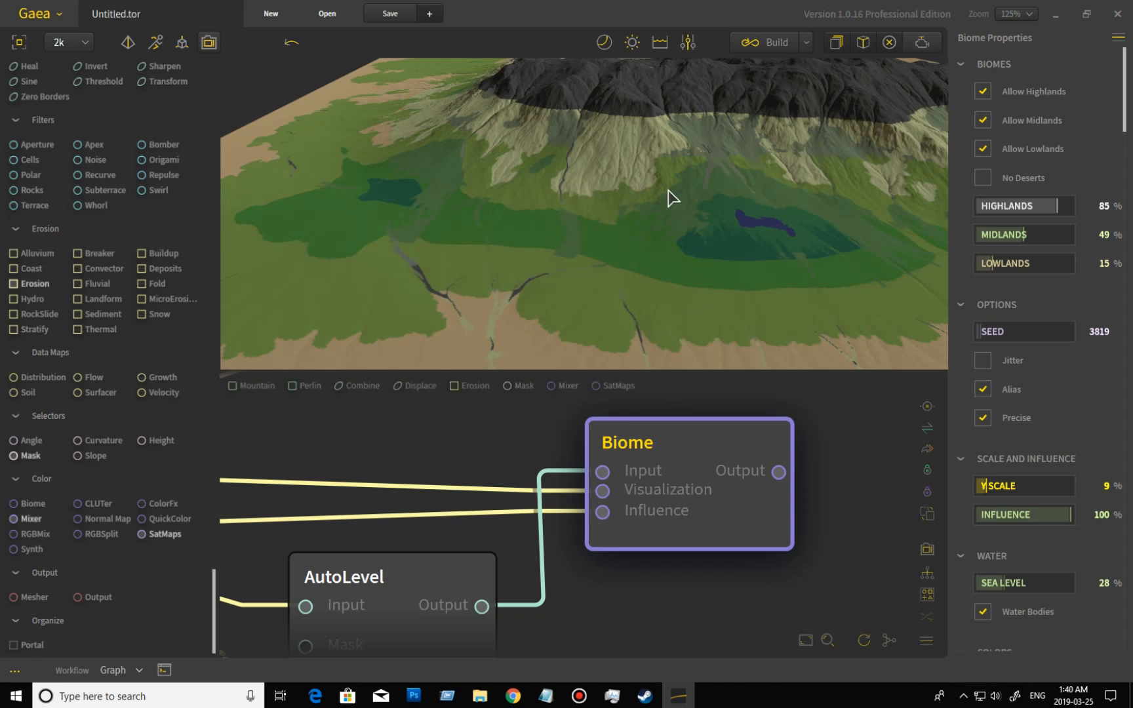
drag(615, 205, 607, 230)
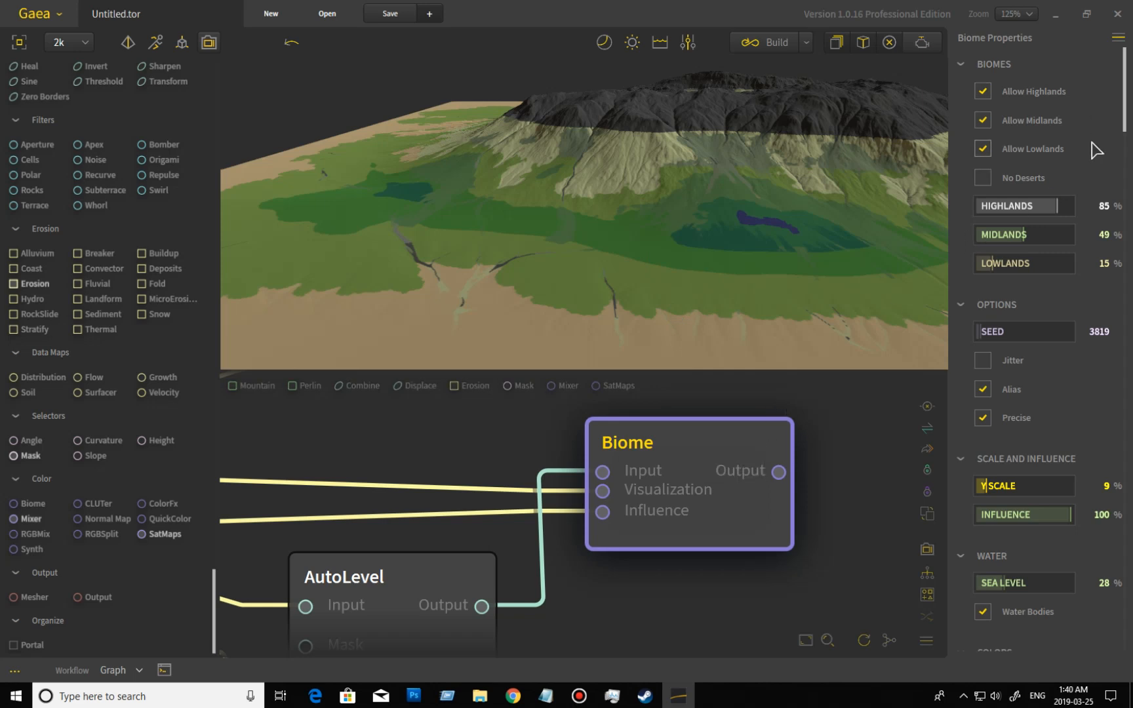
Turn off Allow Highlands on the Biome node to compare the terrain, and turn it back on.
click(1050, 91)
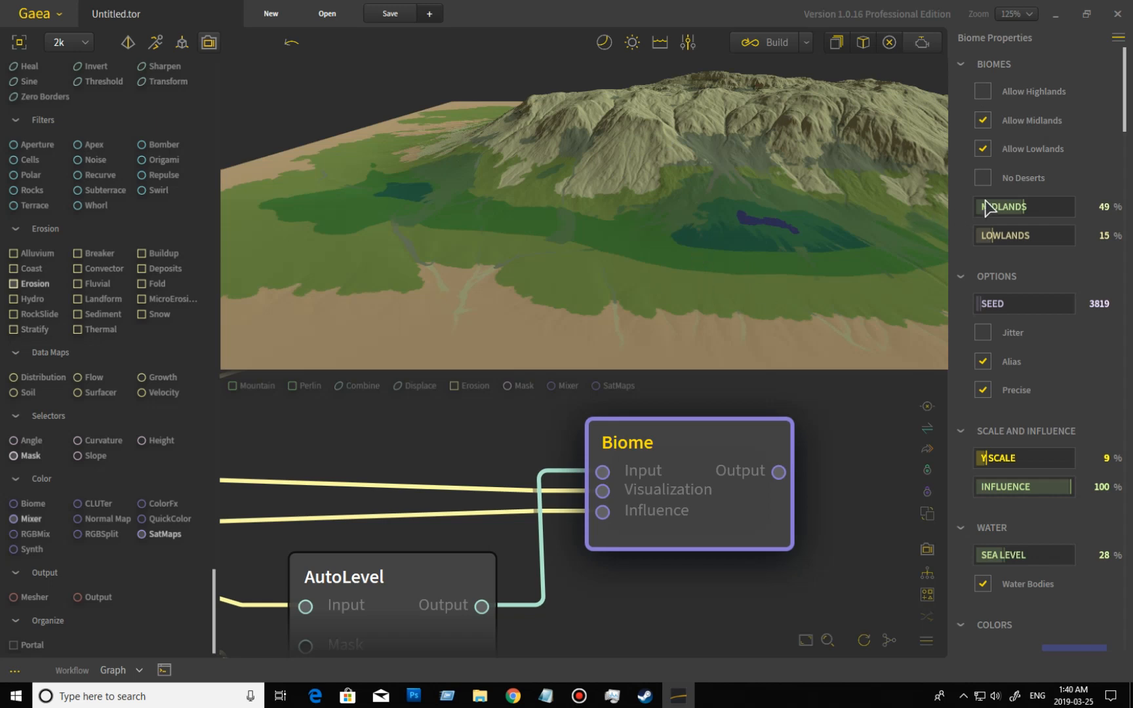
scroll(552, 295, down, 3)
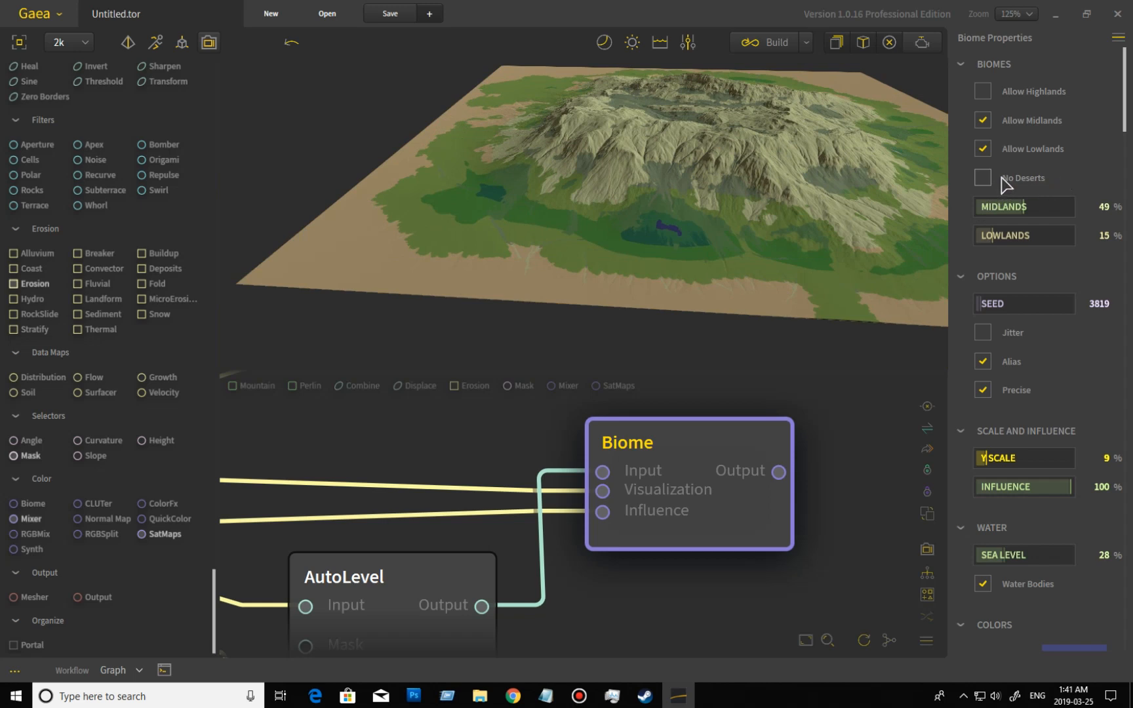
click(983, 92)
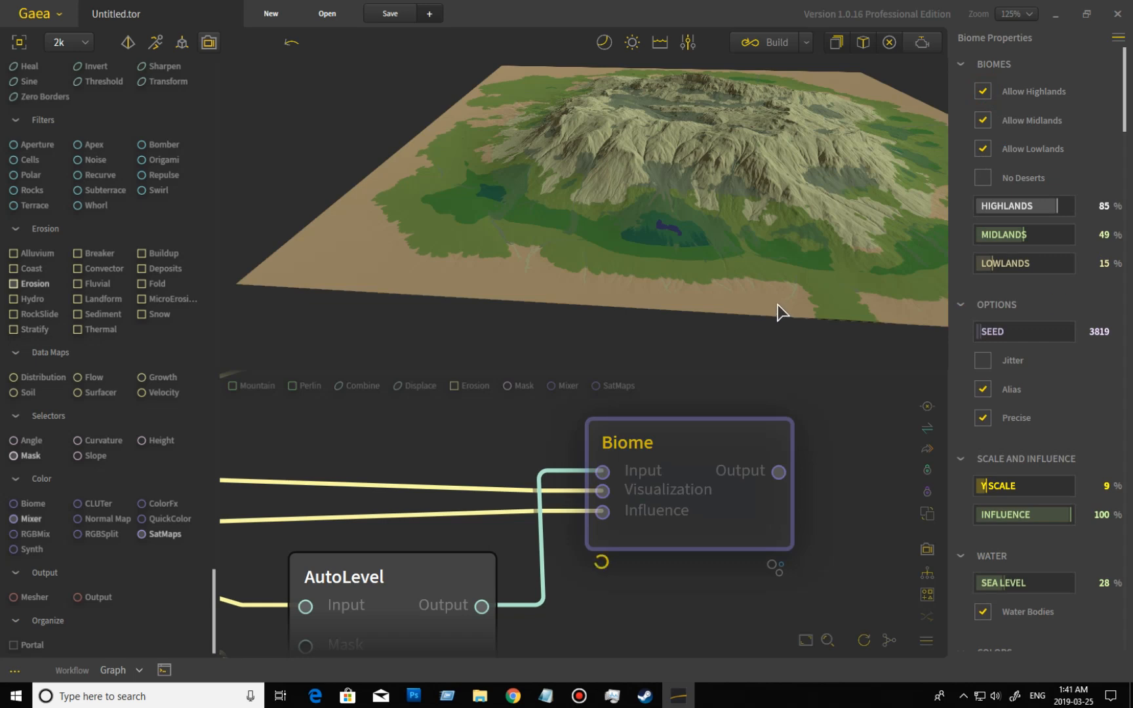
drag(726, 243, 735, 263)
scroll(809, 230, up, 2)
drag(807, 230, 805, 286)
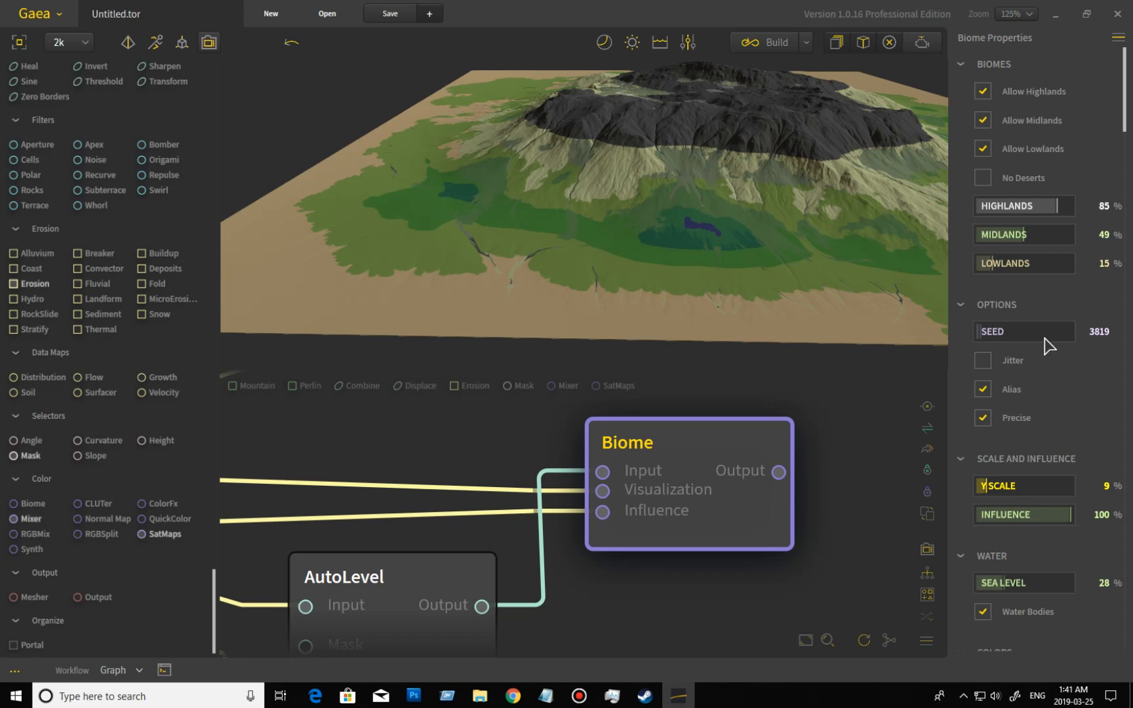
Turn on the Biome node's Jitter option to compare the terrain coloring, and turn it off again.
click(984, 360)
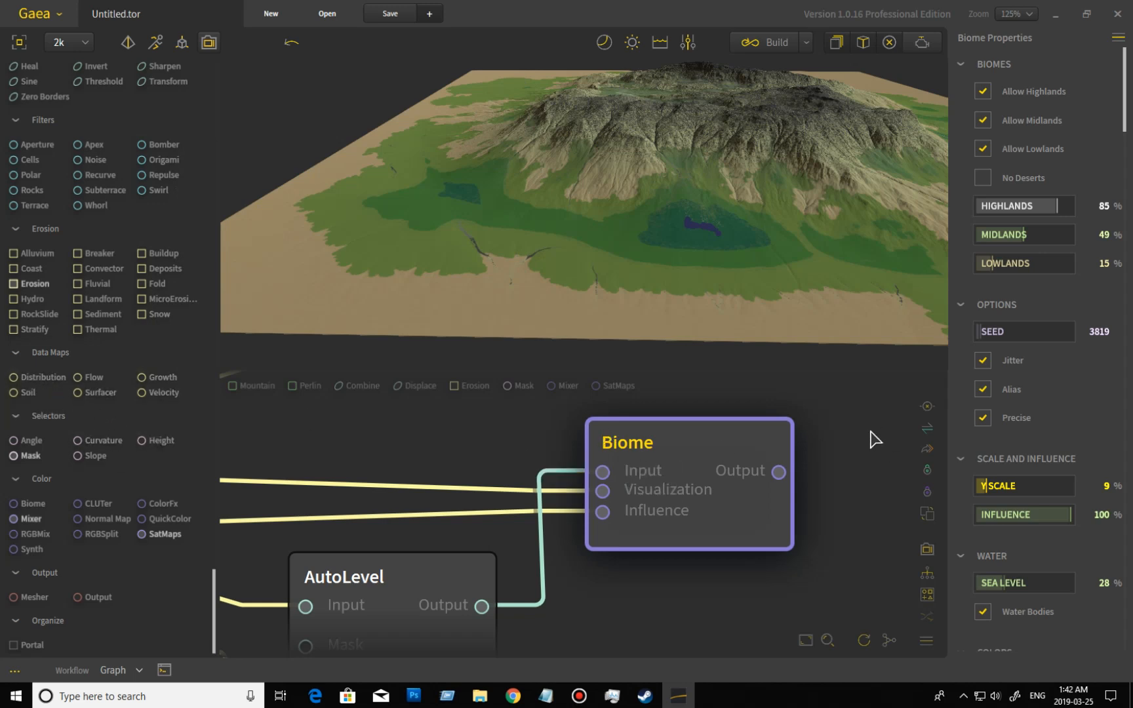
click(983, 360)
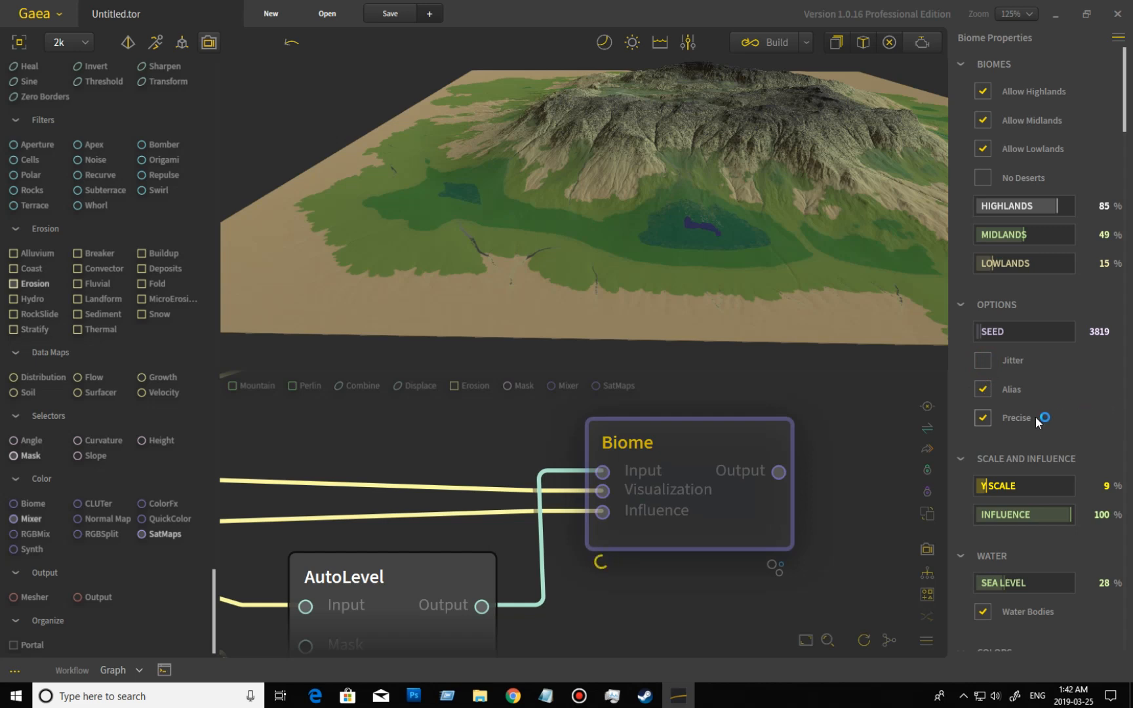
Turn off the Biome node's Precise option and inspect the mountain and lowland coloring from several angles.
click(989, 425)
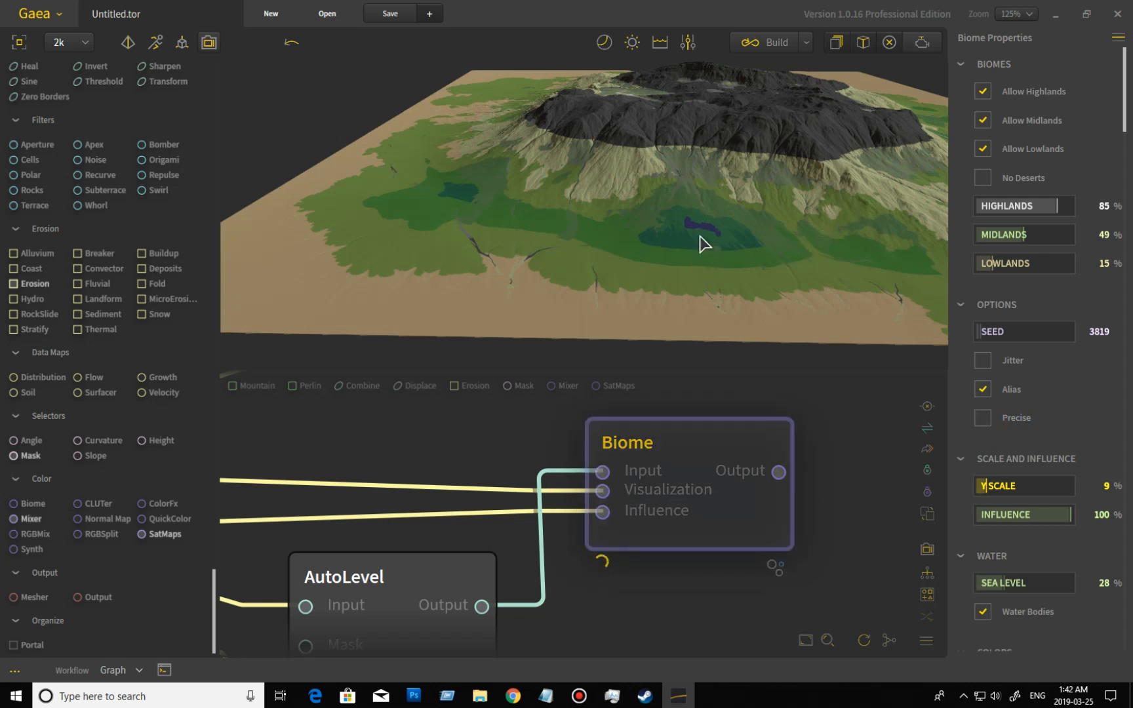
mouse_move(673, 274)
mouse_down()
mouse_move(755, 251)
mouse_move(837, 269)
mouse_up()
mouse_move(435, 212)
mouse_down()
mouse_move(387, 225)
mouse_move(298, 174)
mouse_move(274, 190)
mouse_move(420, 196)
mouse_up()
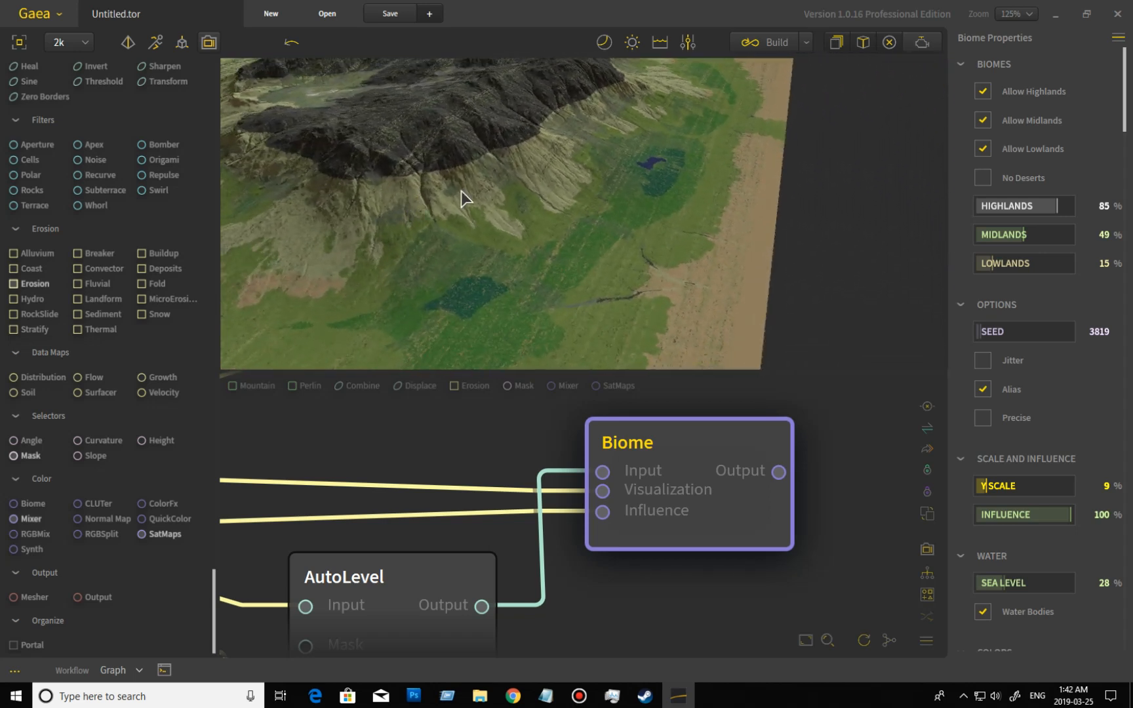
mouse_move(502, 208)
mouse_down()
mouse_move(594, 197)
mouse_move(608, 213)
mouse_move(488, 227)
mouse_up()
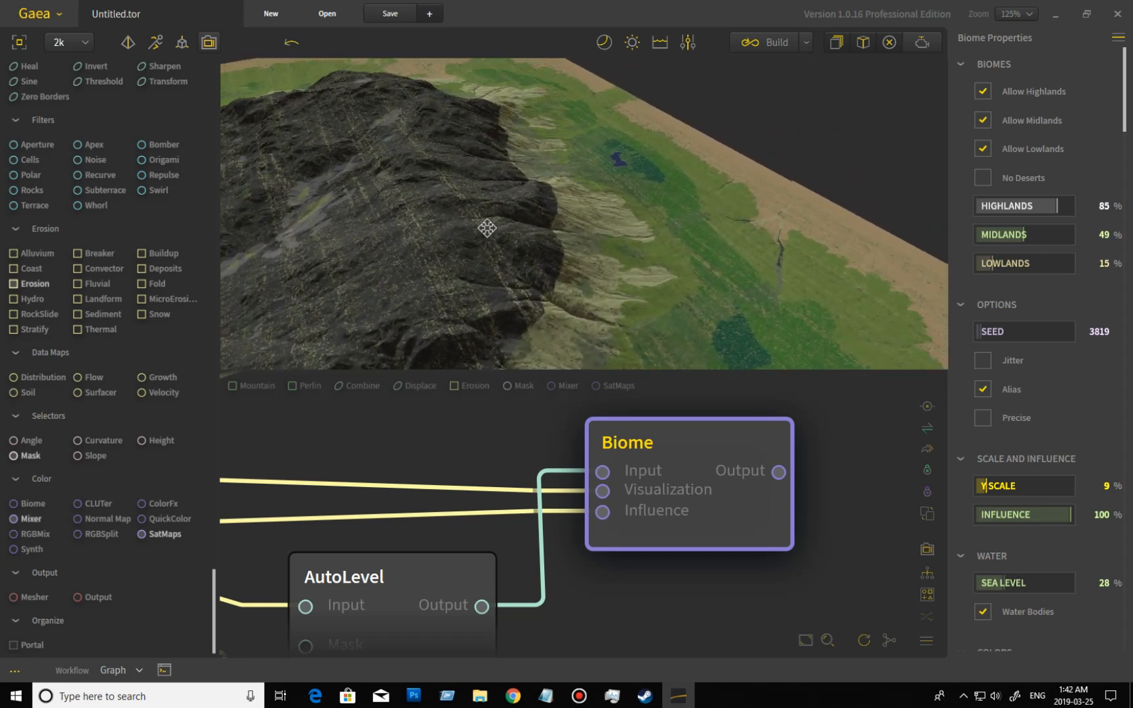
drag(629, 276, 493, 307)
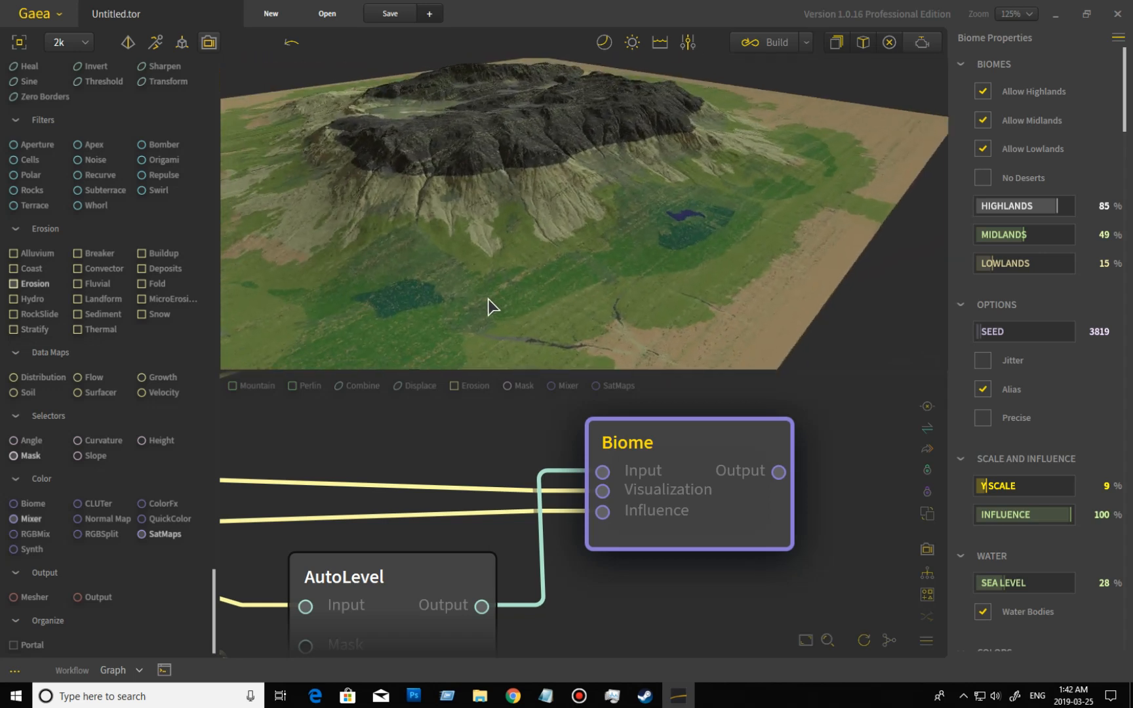
Enable Jitter while Precise is off and inspect the terrain coloring both close up and from farther away.
click(983, 360)
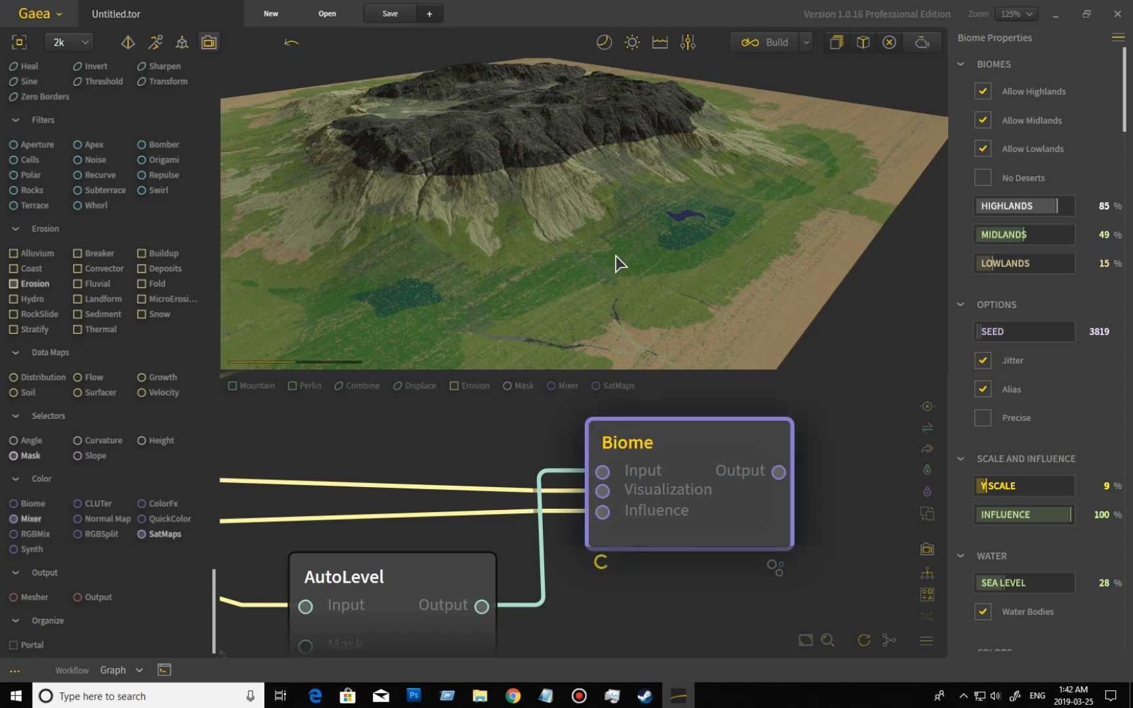
drag(548, 265, 515, 259)
middle_drag(515, 259, 576, 287)
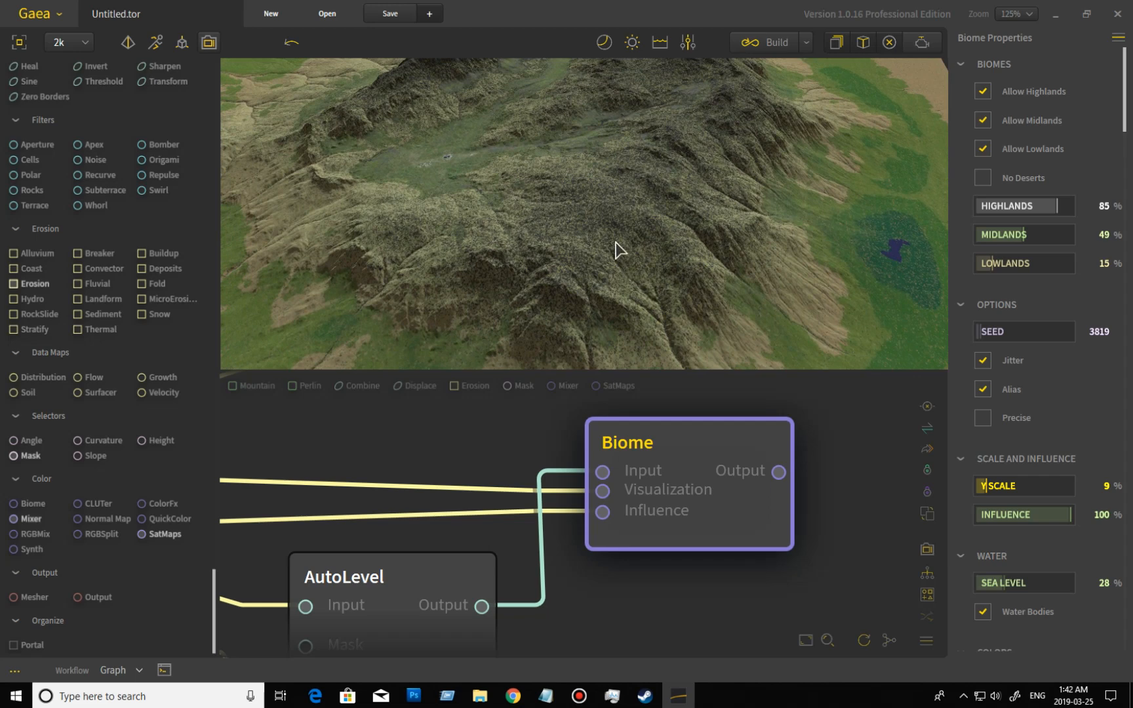
drag(565, 278, 518, 357)
scroll(441, 292, down, 3)
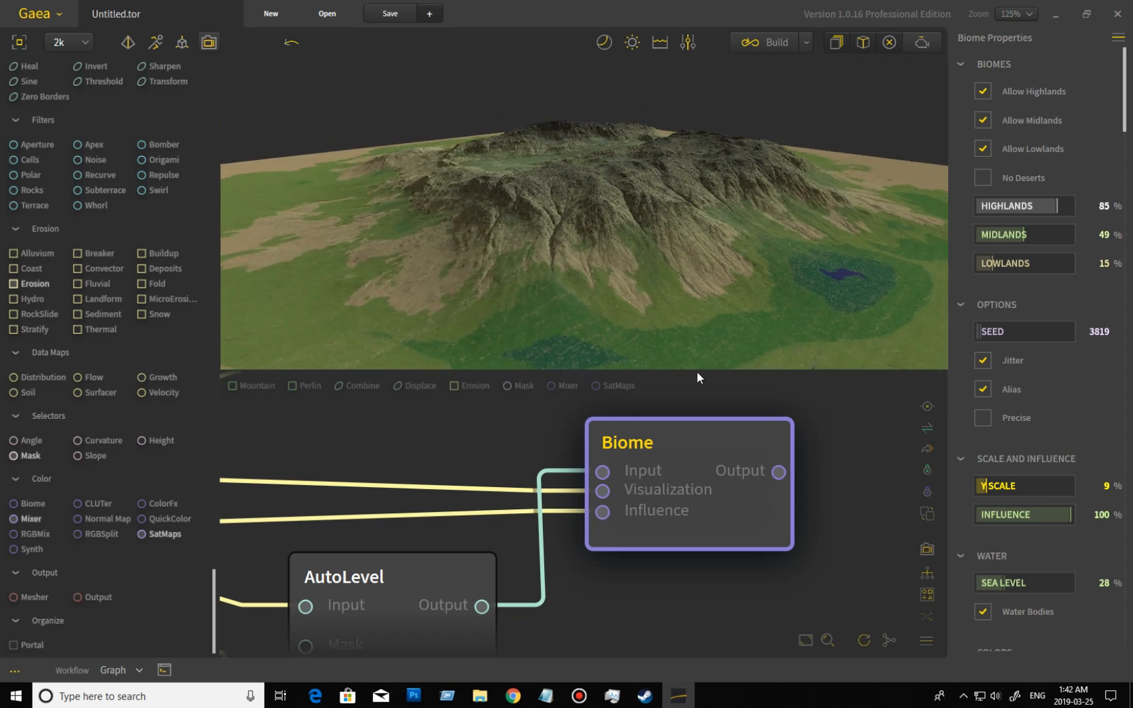
Turn the Biome node's Precise option back on and turn Jitter off.
click(982, 417)
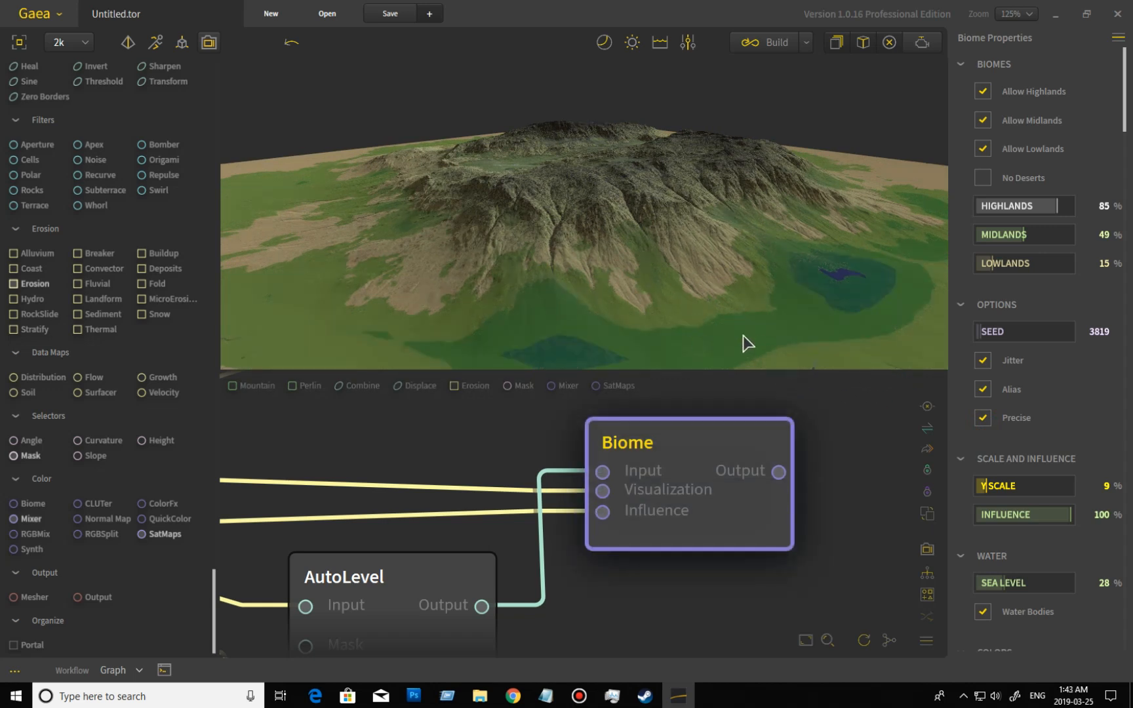
click(983, 360)
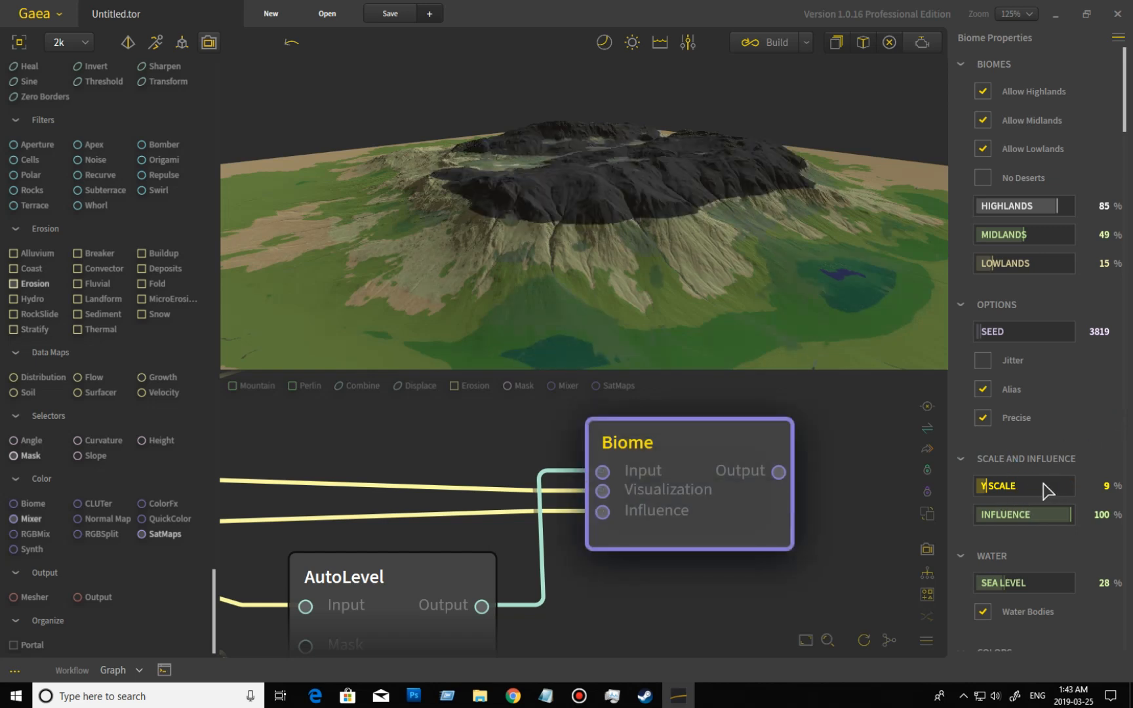
Set the Biome node's Y Scale to 25% and inspect the recolored mountain from different angles.
click(1001, 488)
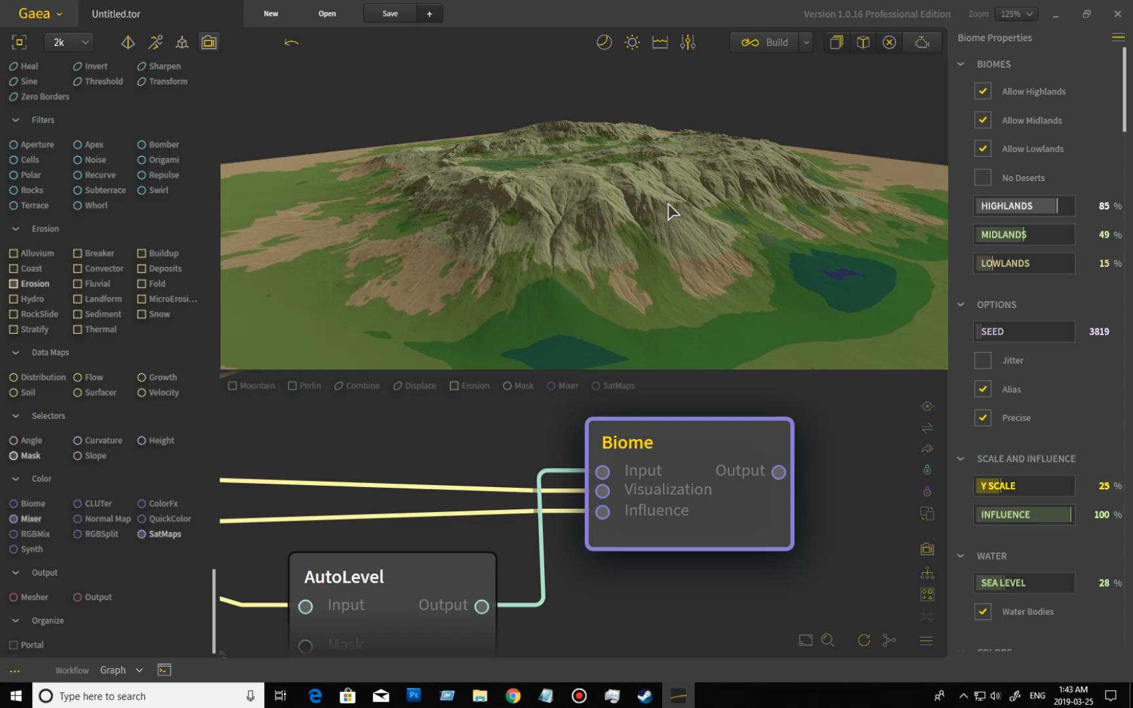
drag(733, 298, 580, 301)
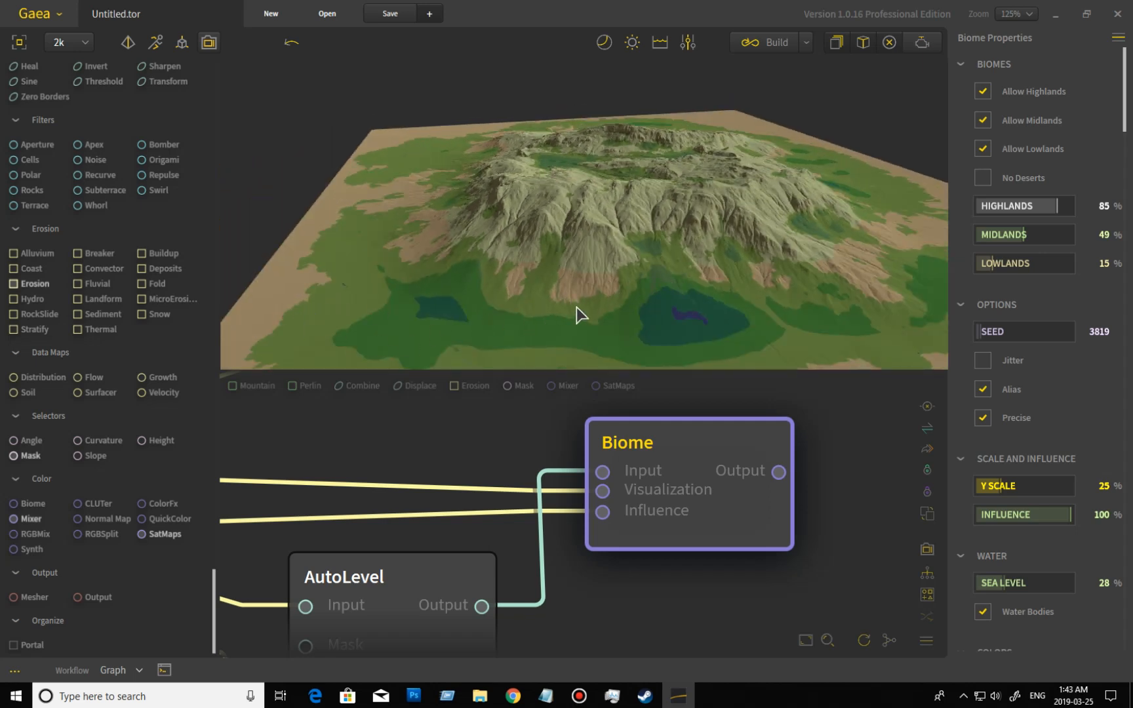
drag(578, 282, 754, 366)
scroll(733, 280, up, 4)
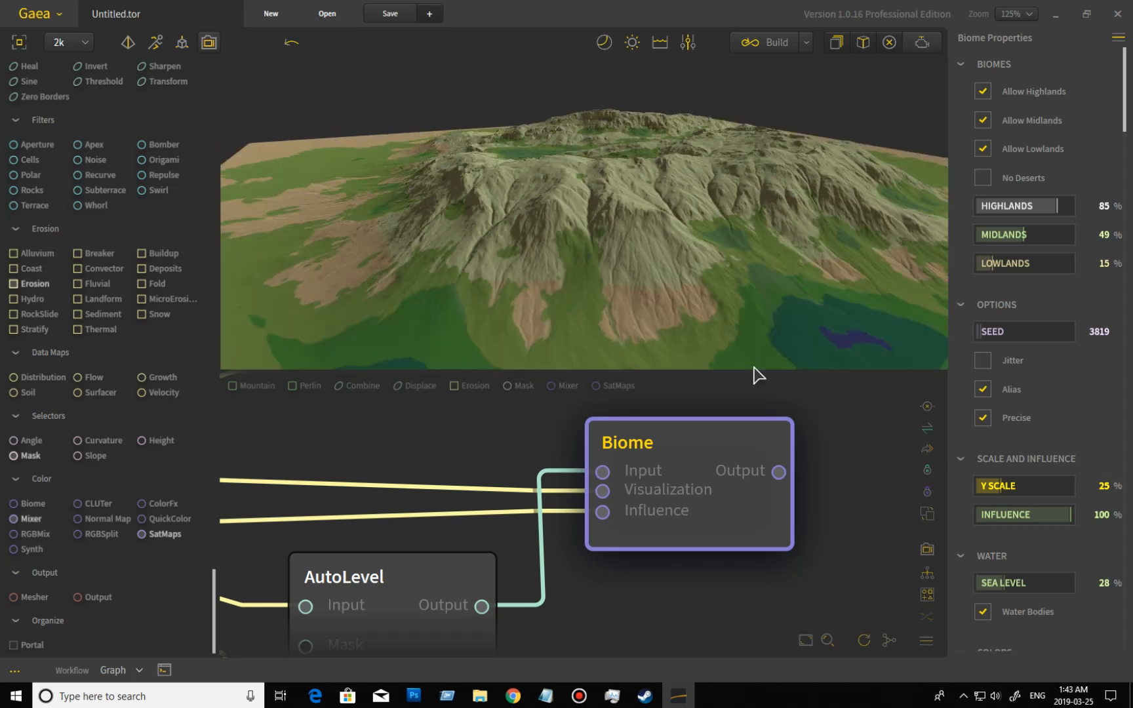
Set the Biome node's Influence to 40% and examine the terrain around the lakes and mountain slopes.
click(1017, 523)
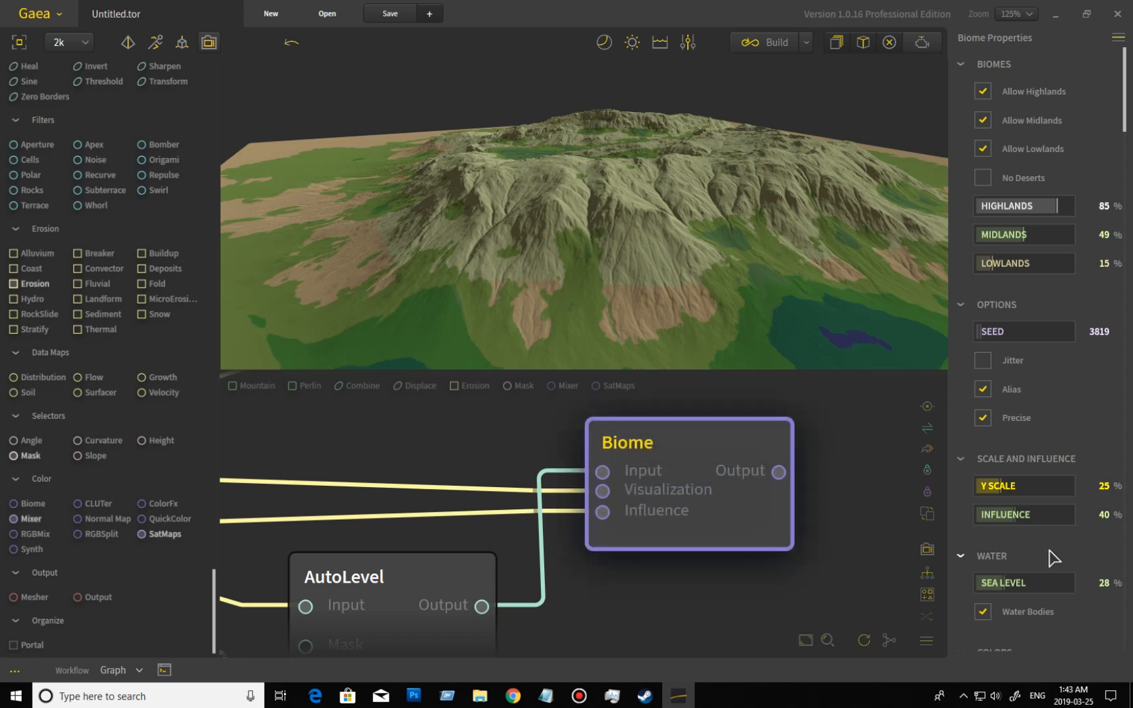
scroll(811, 326, down, 5)
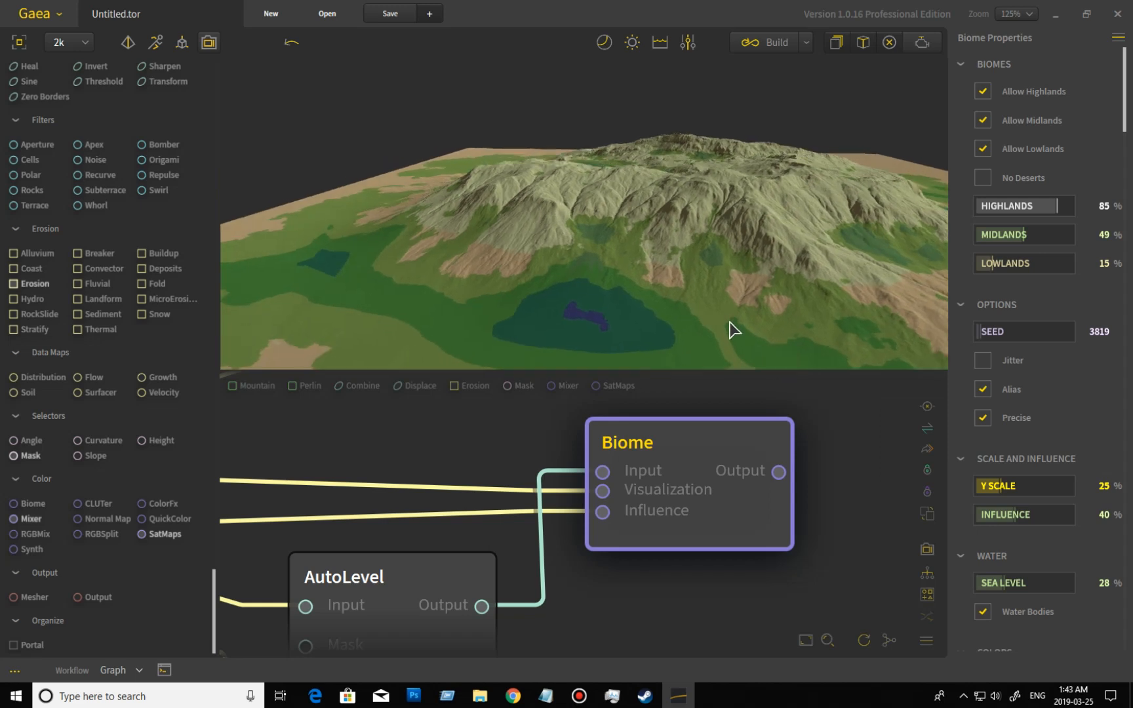
scroll(742, 319, up, 5)
scroll(742, 320, down, 5)
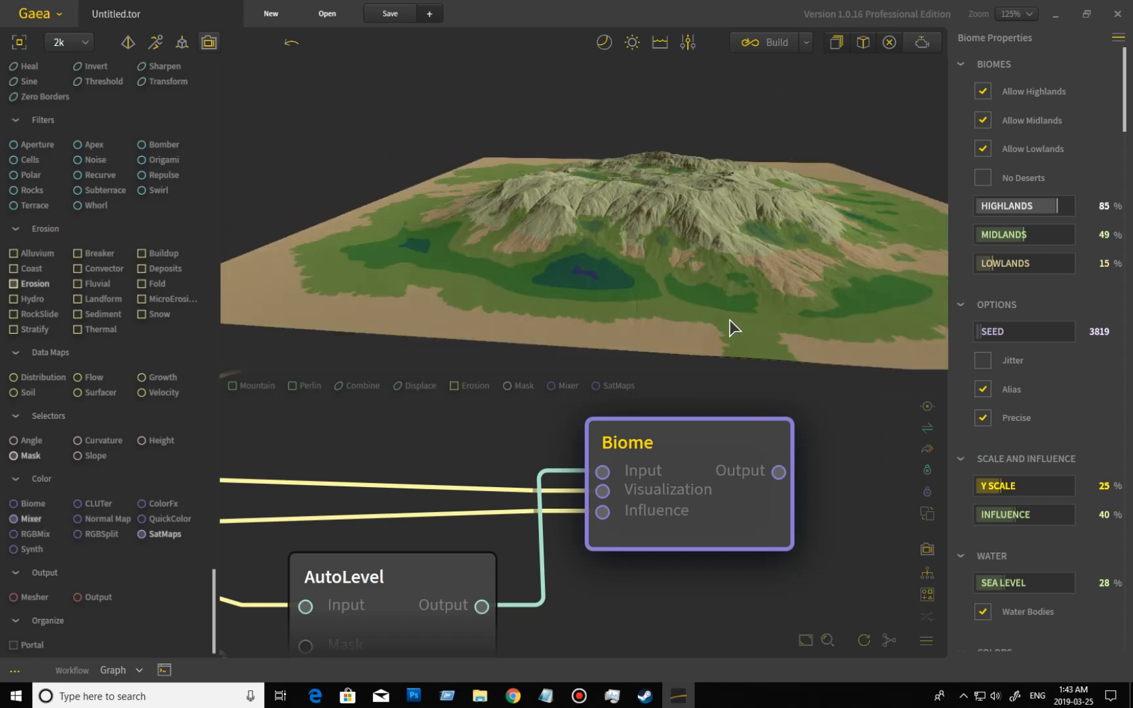
scroll(733, 324, up, 2)
drag(741, 343, 737, 361)
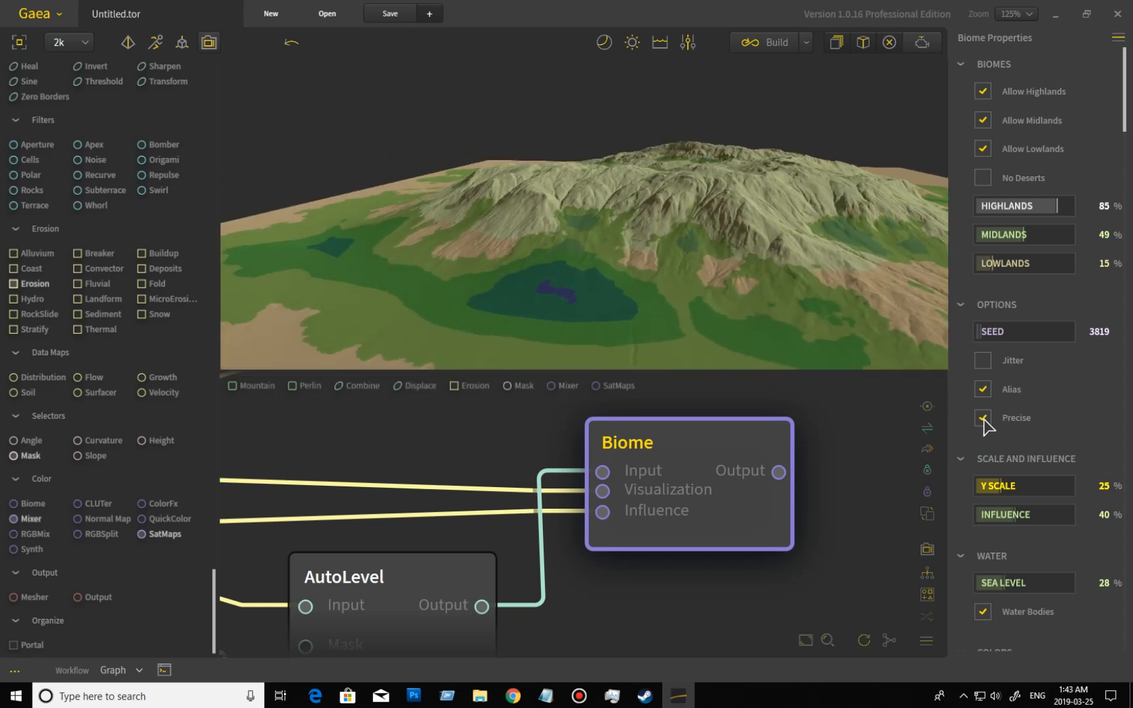
Return the Biome node's Influence to 100% and trace its input connections back to the Erosion outputs.
drag(1017, 514, 1015, 515)
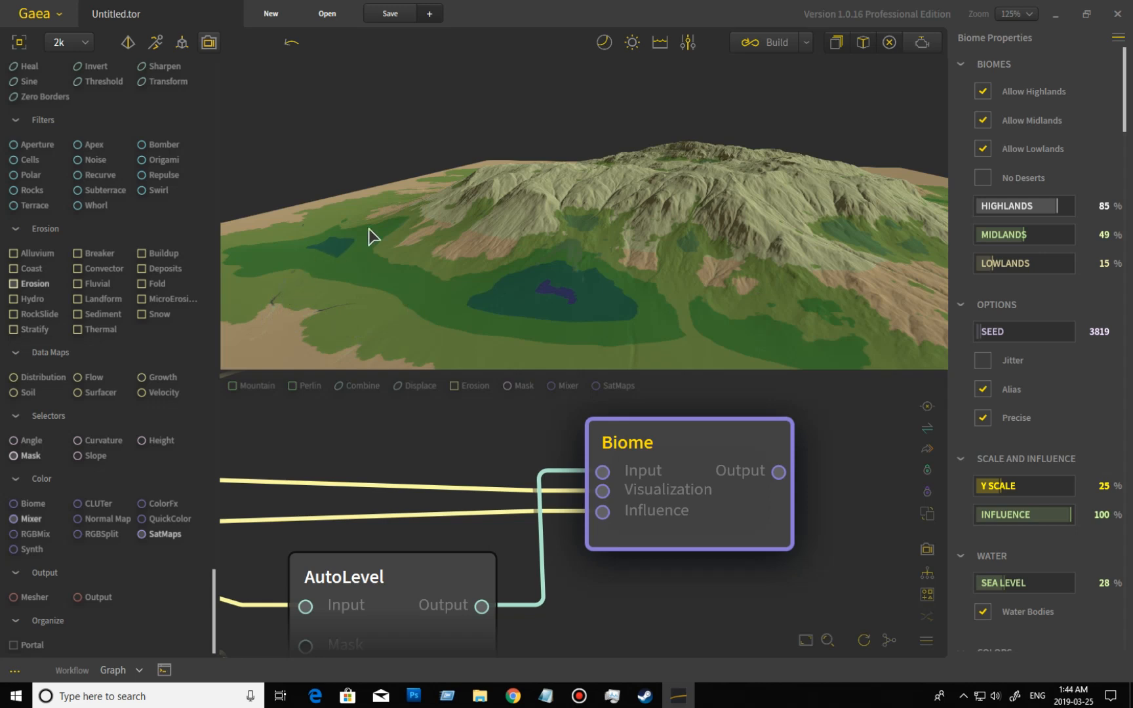
drag(430, 472, 902, 481)
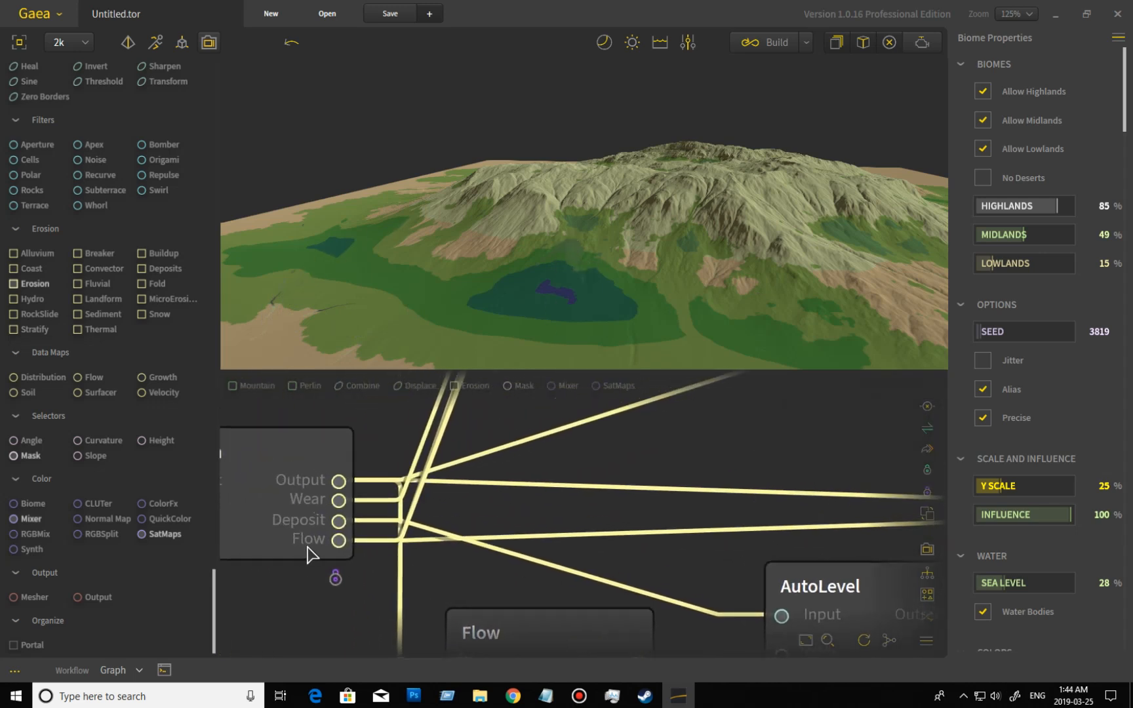
Preview the AutoLevel node that feeds the Biome node and compare it with the Biome result.
drag(697, 503, 284, 505)
drag(461, 489, 810, 393)
drag(551, 517, 549, 490)
scroll(607, 498, down, 3)
scroll(613, 541, down, 2)
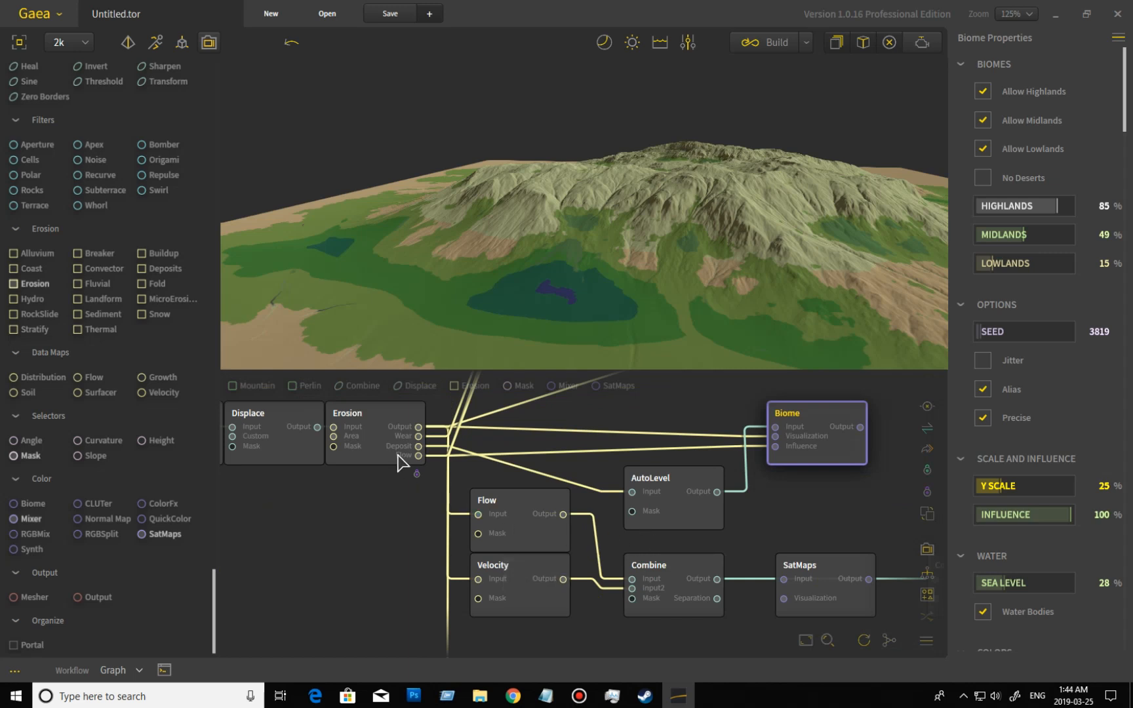
click(679, 512)
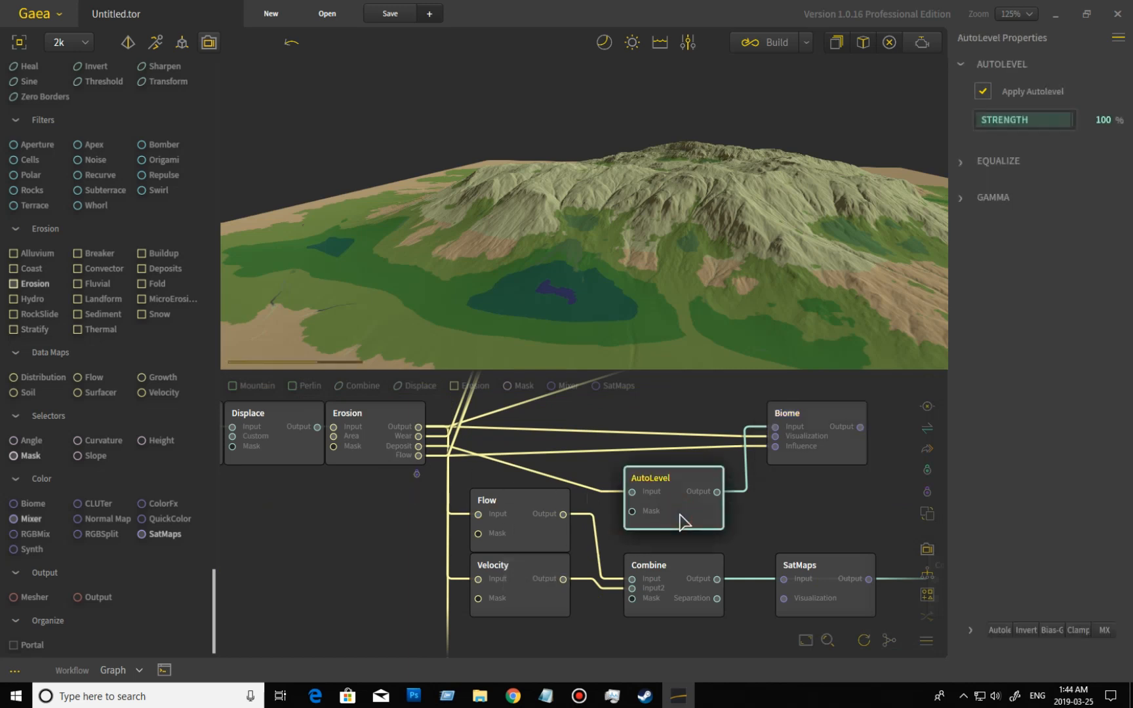
click(852, 453)
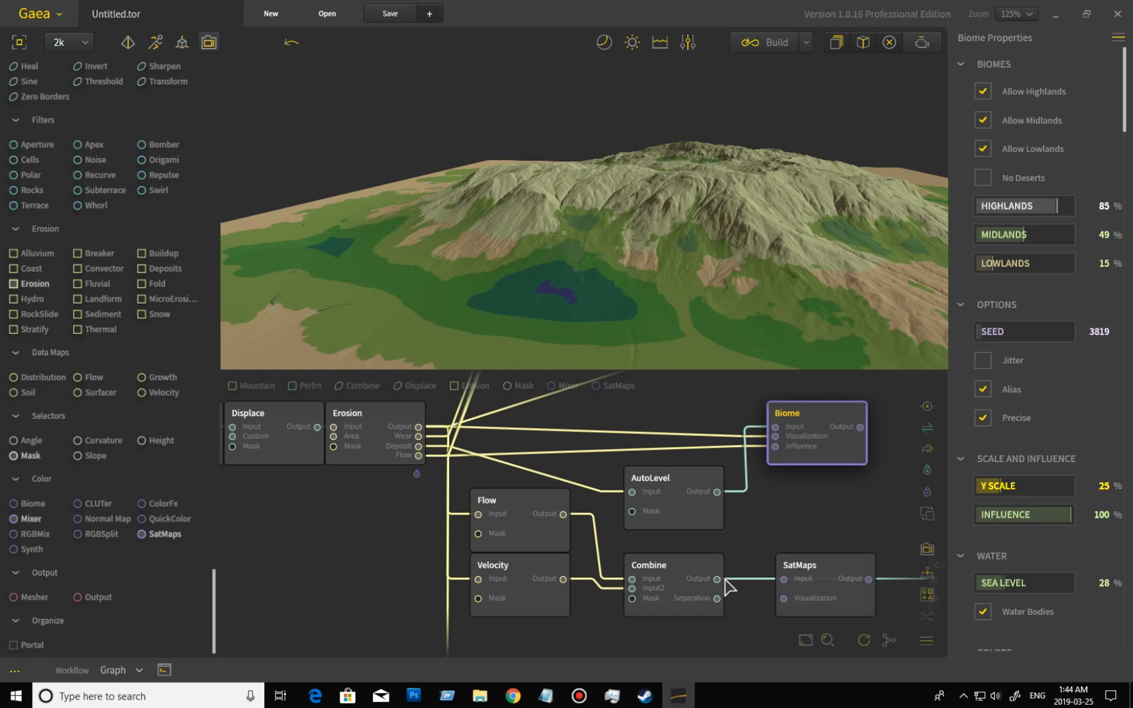
Connect the Combine node's Output to the Biome node's Input and inspect the recolored mountain.
drag(718, 580, 776, 430)
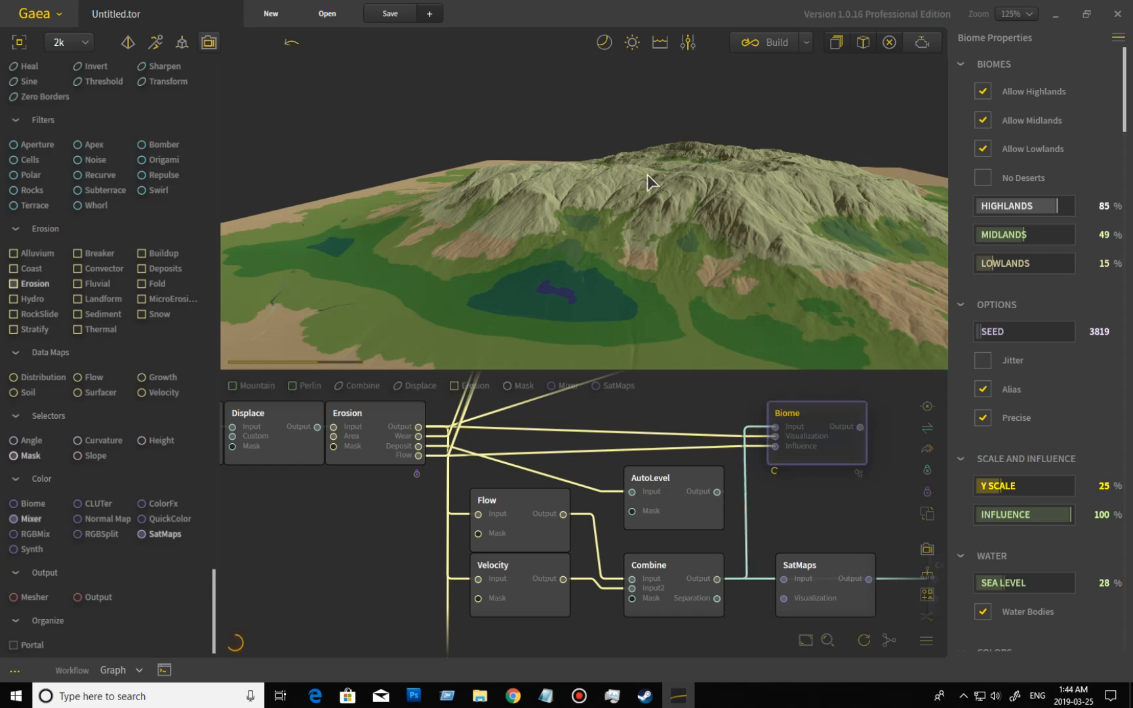
scroll(607, 268, up, 3)
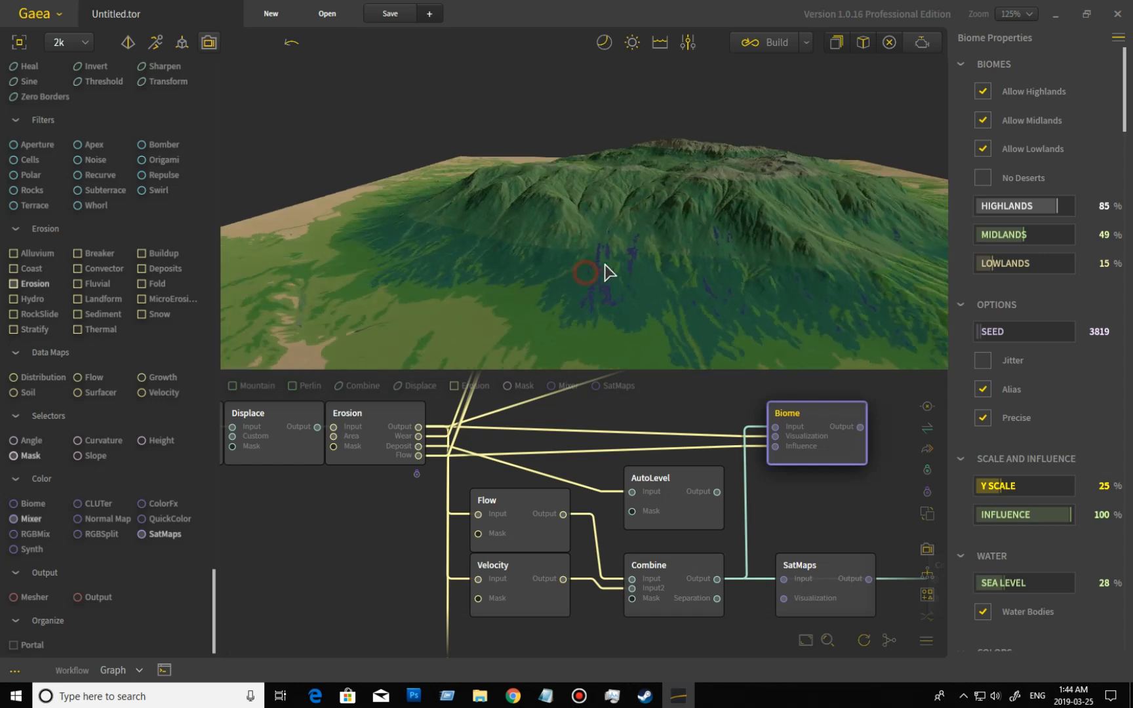
scroll(607, 256, down, 3)
mouse_move(572, 269)
mouse_down()
mouse_move(630, 234)
mouse_move(699, 255)
mouse_move(773, 230)
mouse_move(772, 210)
mouse_move(716, 255)
mouse_move(559, 261)
mouse_up()
scroll(632, 280, up, 5)
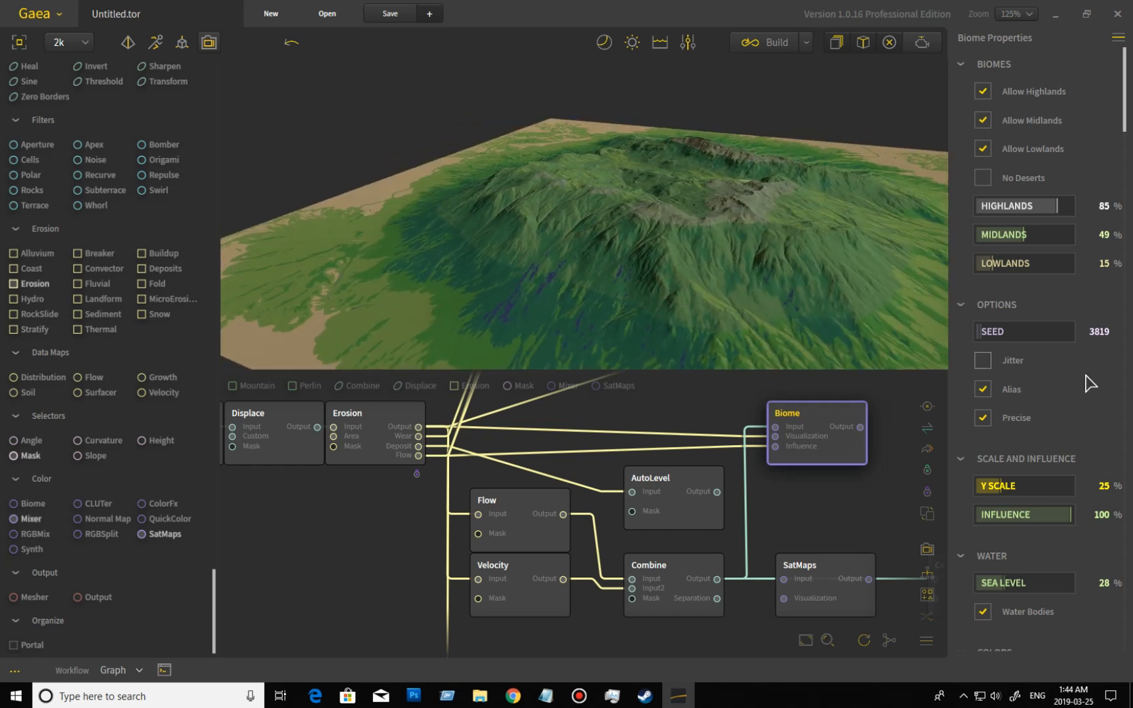
Set the Biome node's Sea Level to 0%, turn off Water Bodies and inspect the terrain from several angles.
scroll(1109, 419, down, 3)
scroll(1109, 419, down, 1)
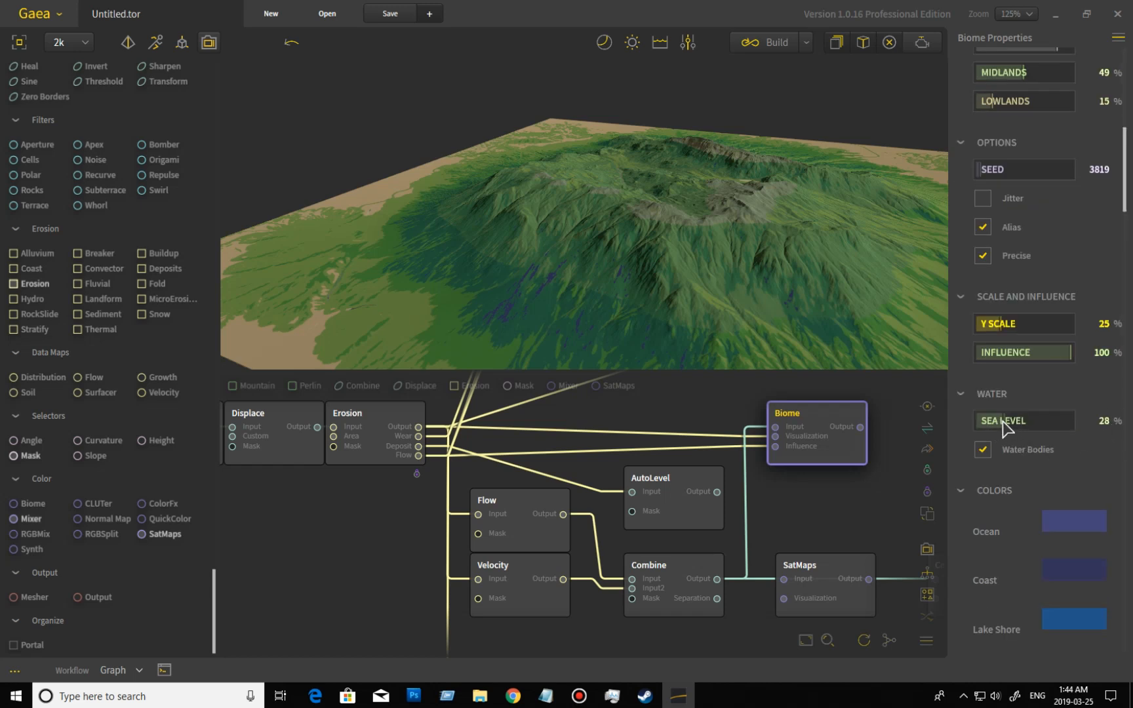
drag(1004, 421, 915, 473)
click(990, 451)
drag(486, 299, 704, 272)
drag(751, 261, 498, 288)
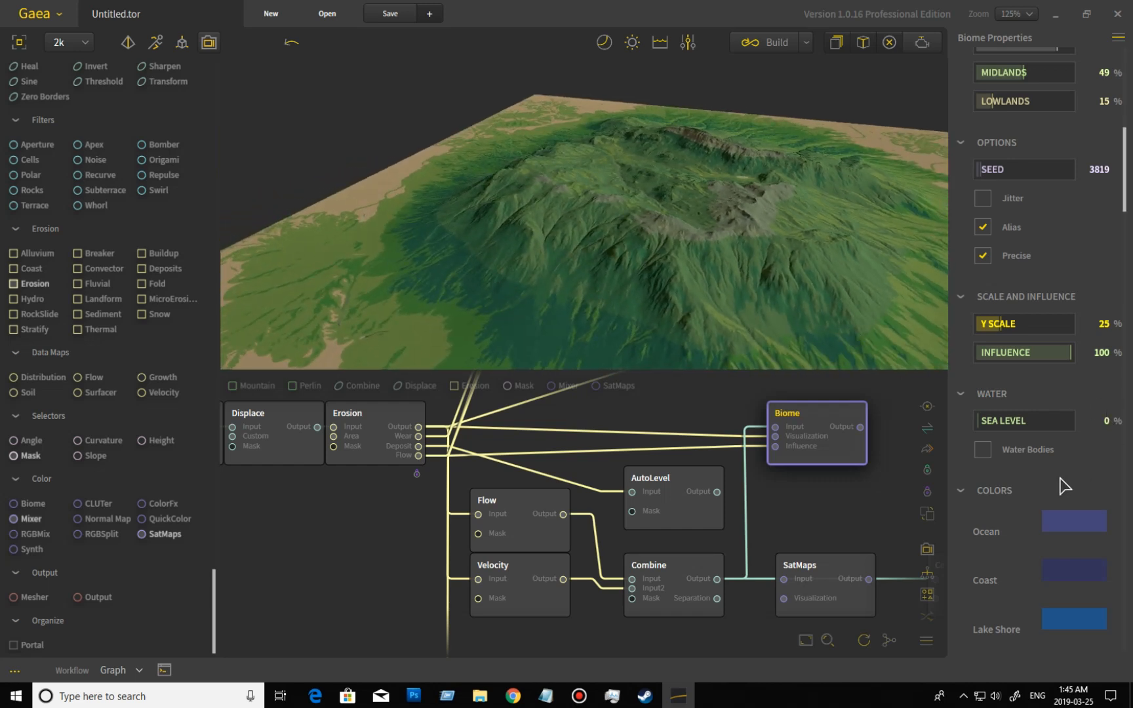
Add a Mesher node in the empty graph area beside the Flow and Velocity nodes.
scroll(1060, 489, up, 4)
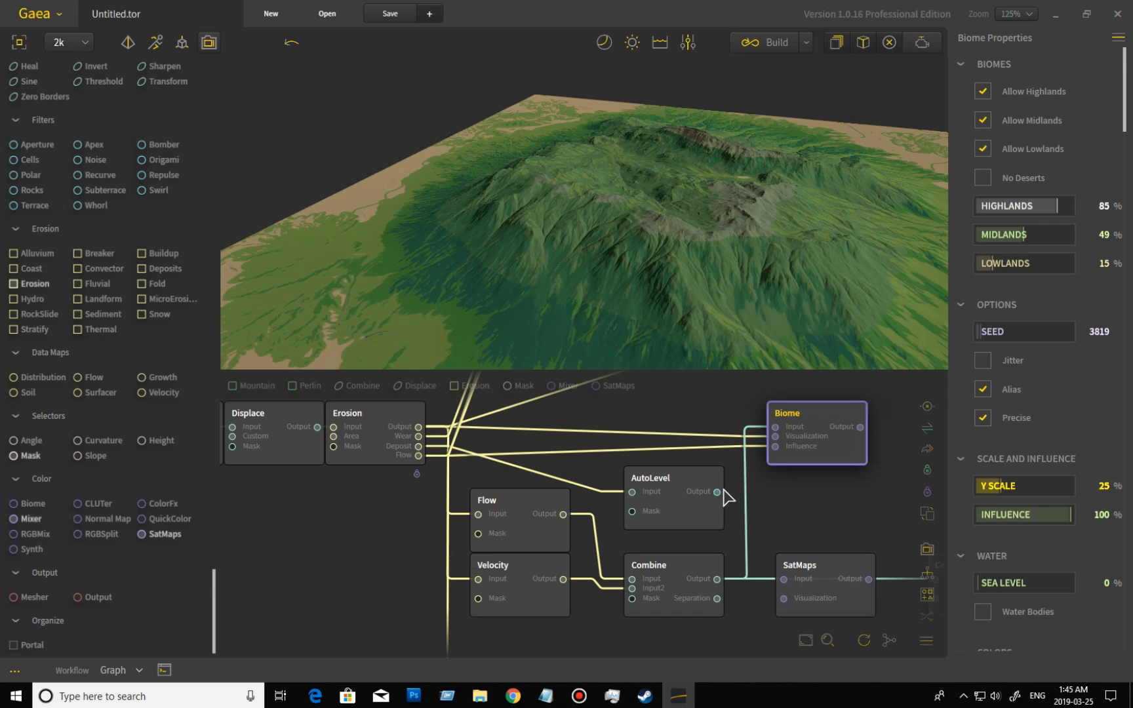
middle_drag(392, 543, 425, 579)
mouse_move(756, 429)
middle_down()
mouse_move(675, 446)
mouse_move(723, 471)
mouse_move(759, 437)
middle_up()
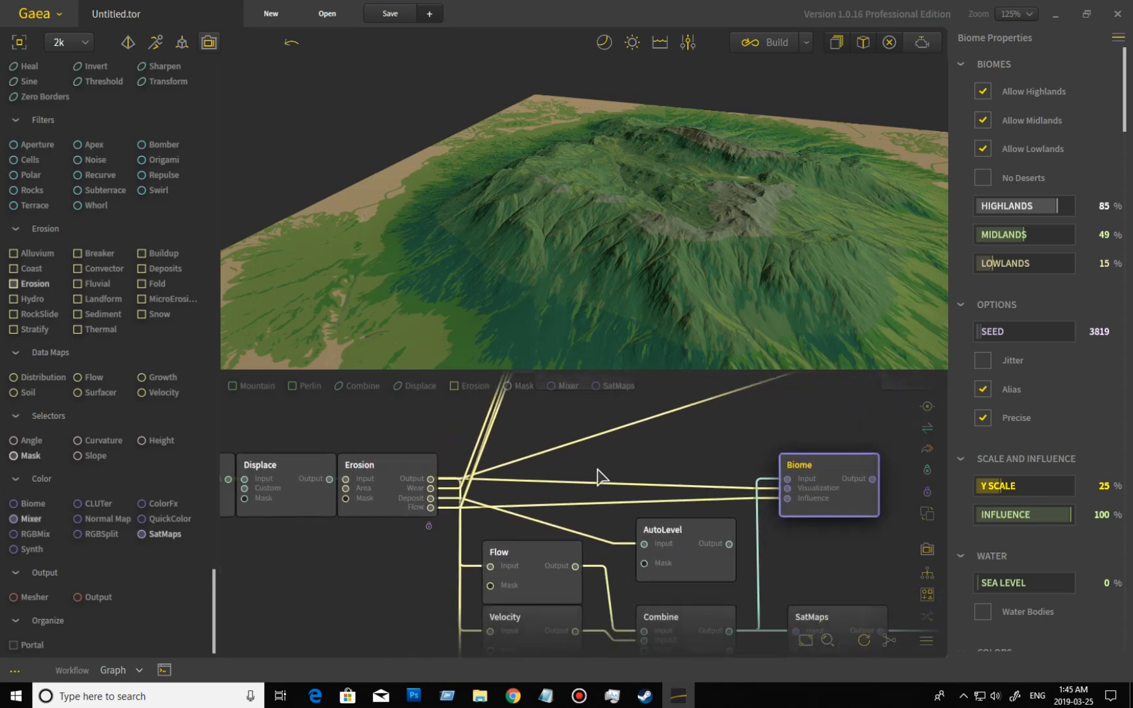
middle_drag(608, 483, 650, 416)
middle_drag(435, 525, 519, 510)
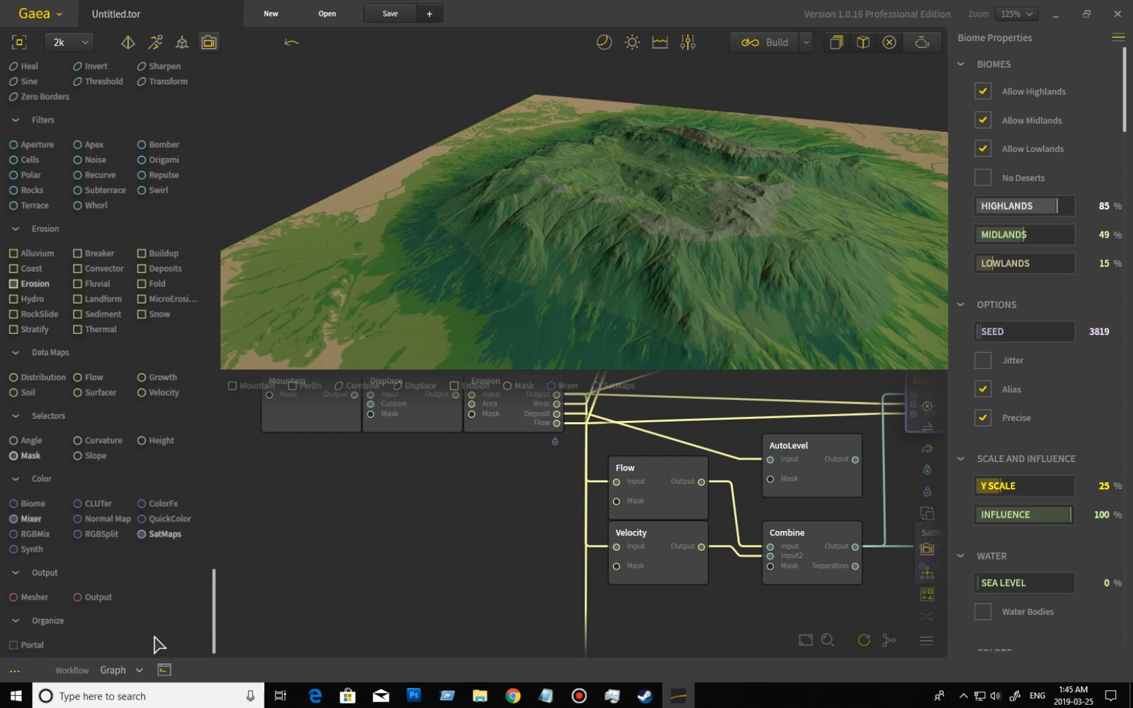
drag(27, 597, 482, 522)
drag(443, 591, 486, 537)
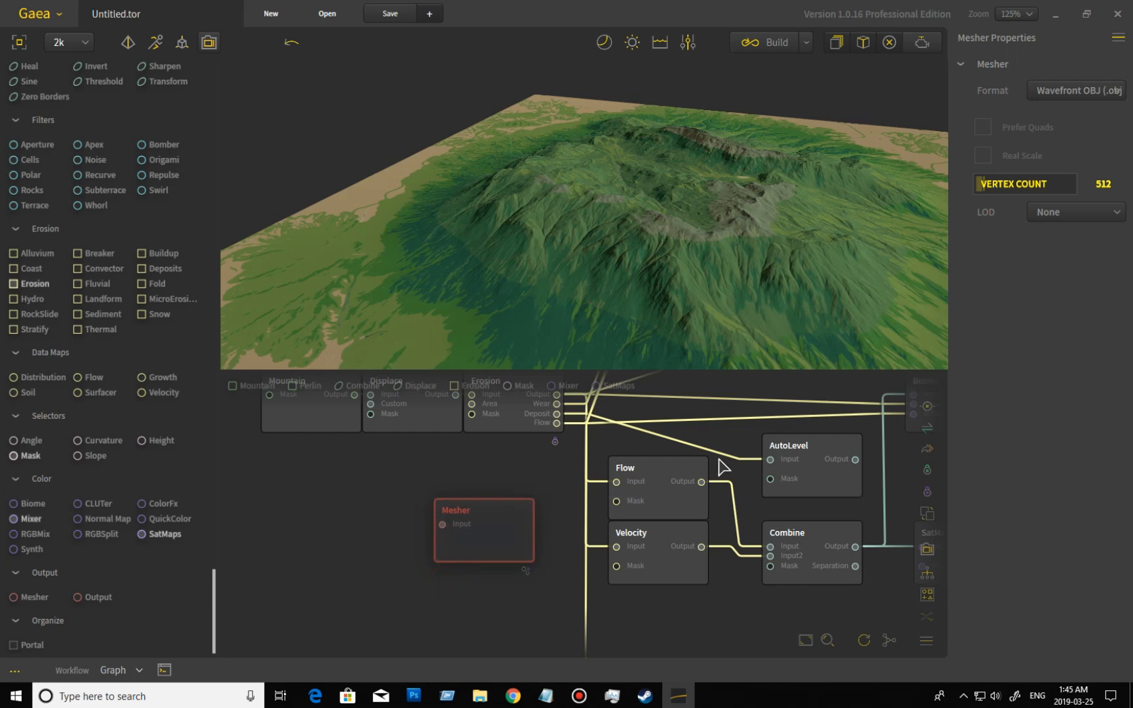
Review the Mesher's export formats, keep Wavefront OBJ, and set the Vertex Count to 2048.
click(1078, 92)
click(1002, 347)
click(1046, 187)
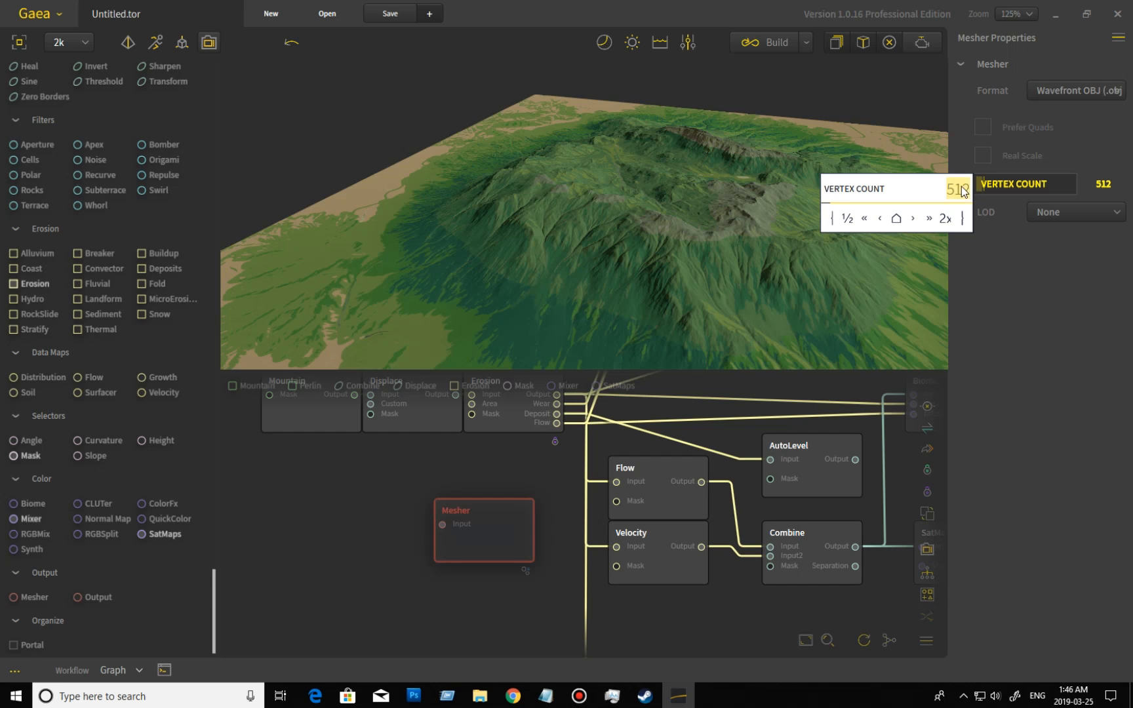
click(945, 219)
click(945, 219)
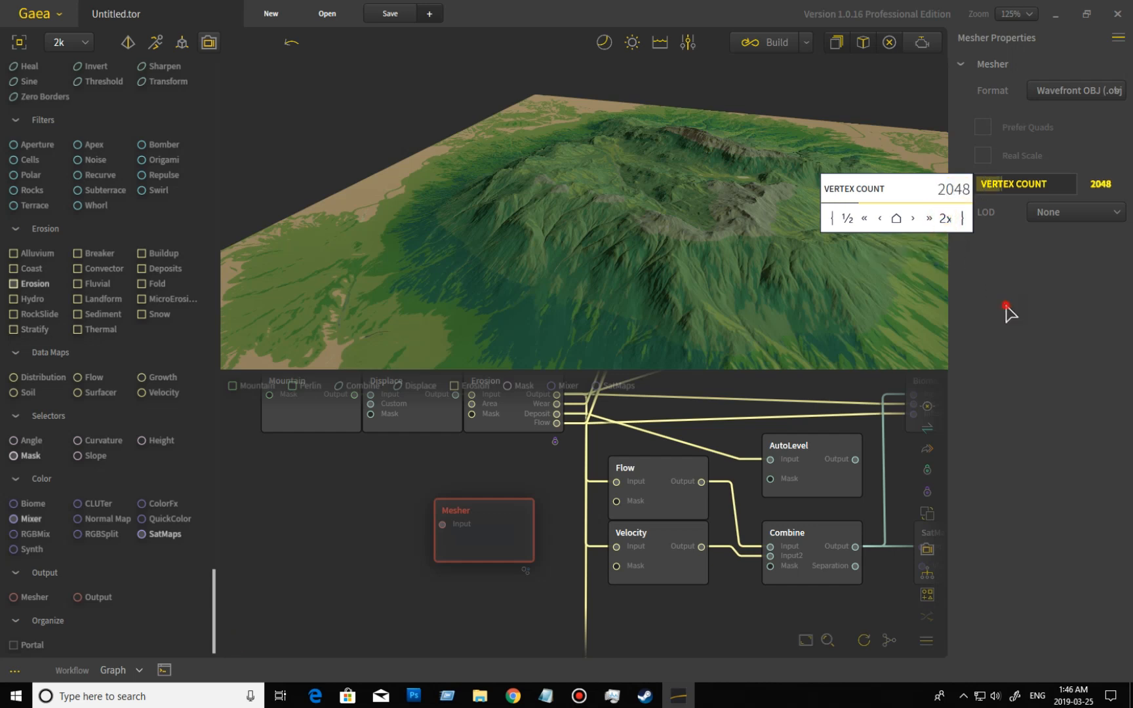
Review the Mesher's LOD choices, leave None selected, and delete the Mesher node.
click(1061, 217)
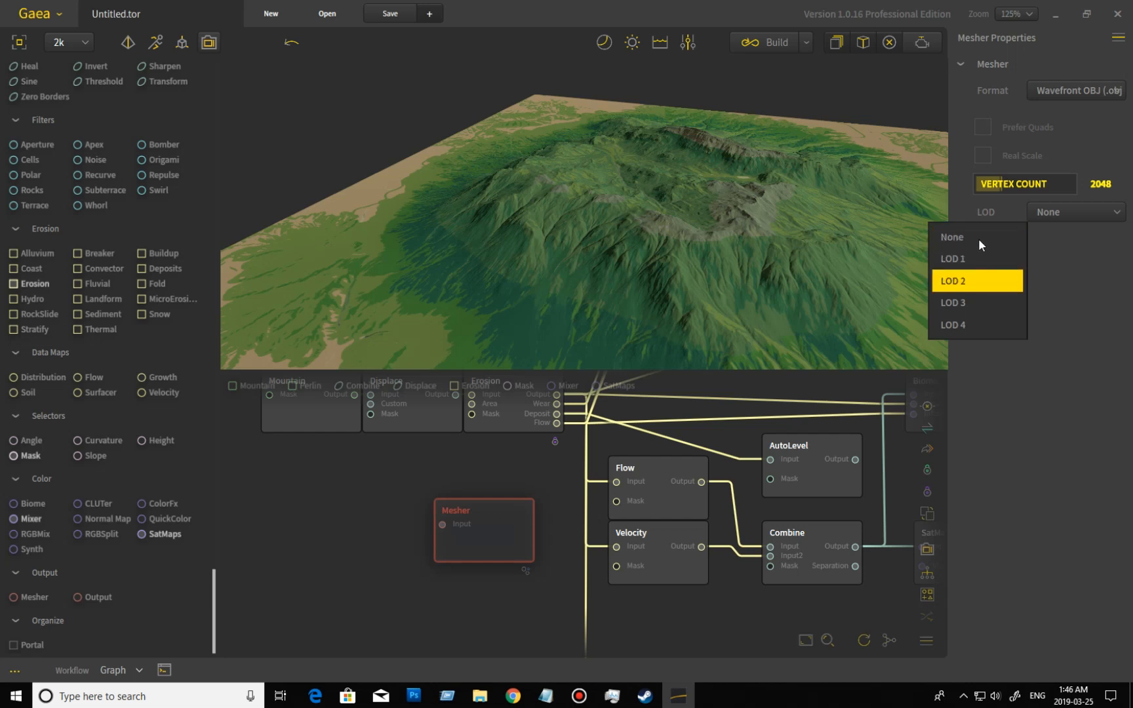
click(1051, 399)
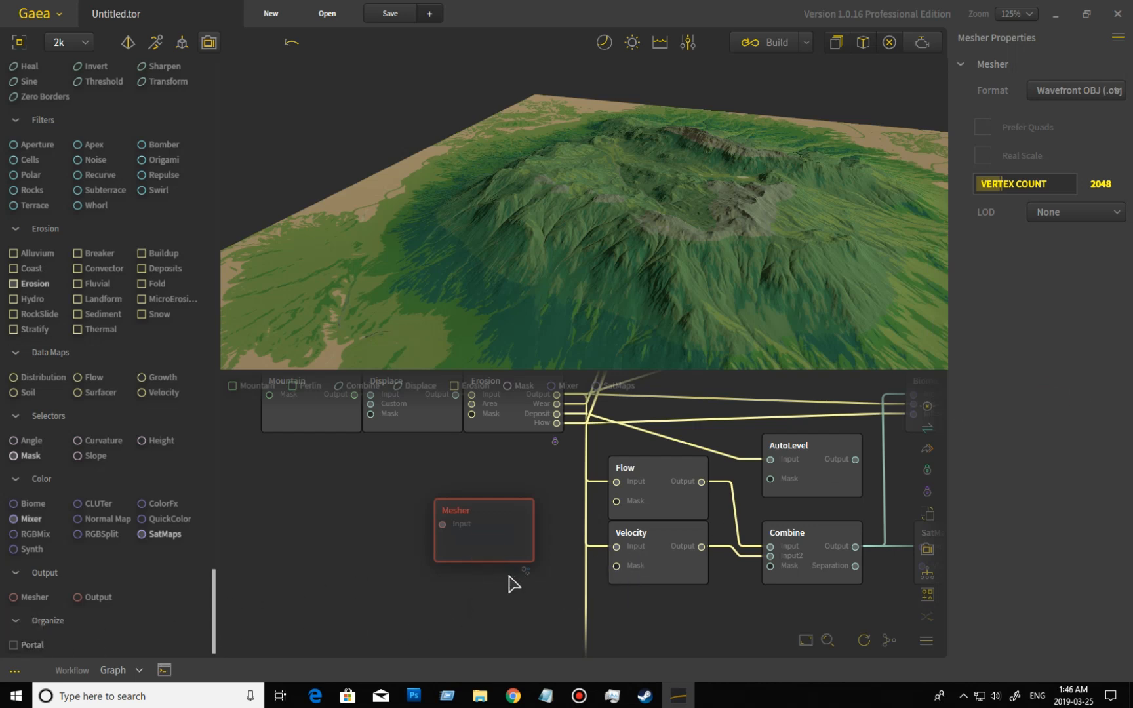
key(Delete)
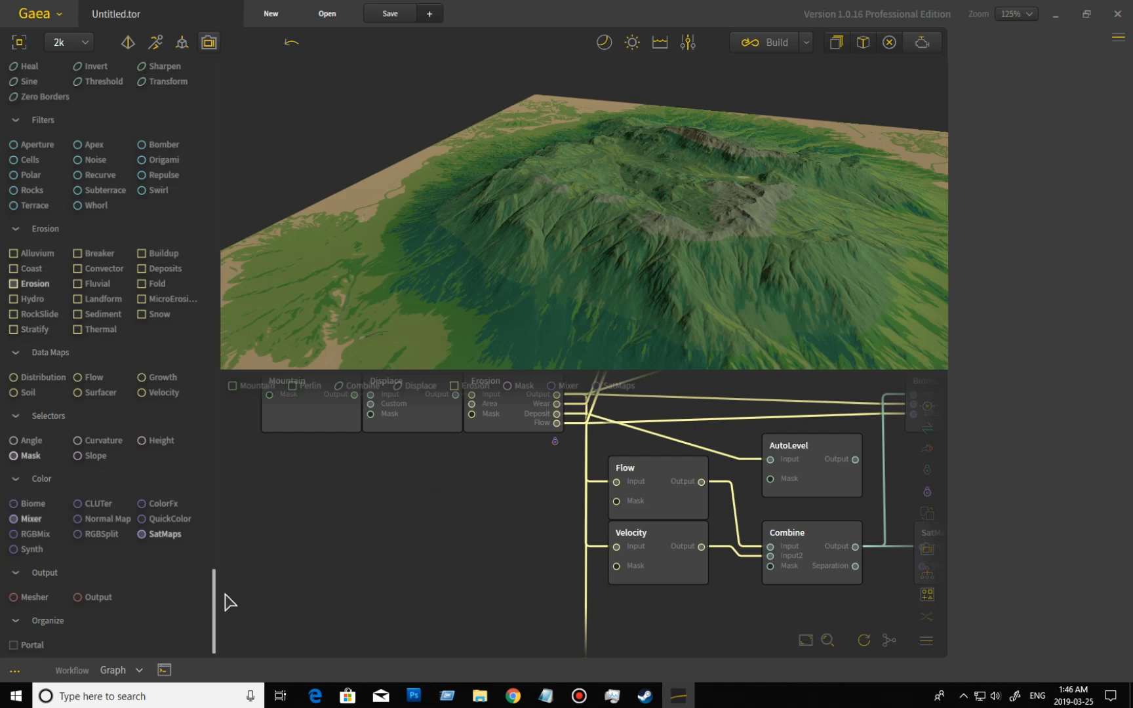
Add a Portal node fed by the Combine node's Output, placed below the SatMaps node.
middle_drag(420, 544, 189, 565)
middle_drag(701, 618, 345, 567)
middle_drag(564, 586, 577, 551)
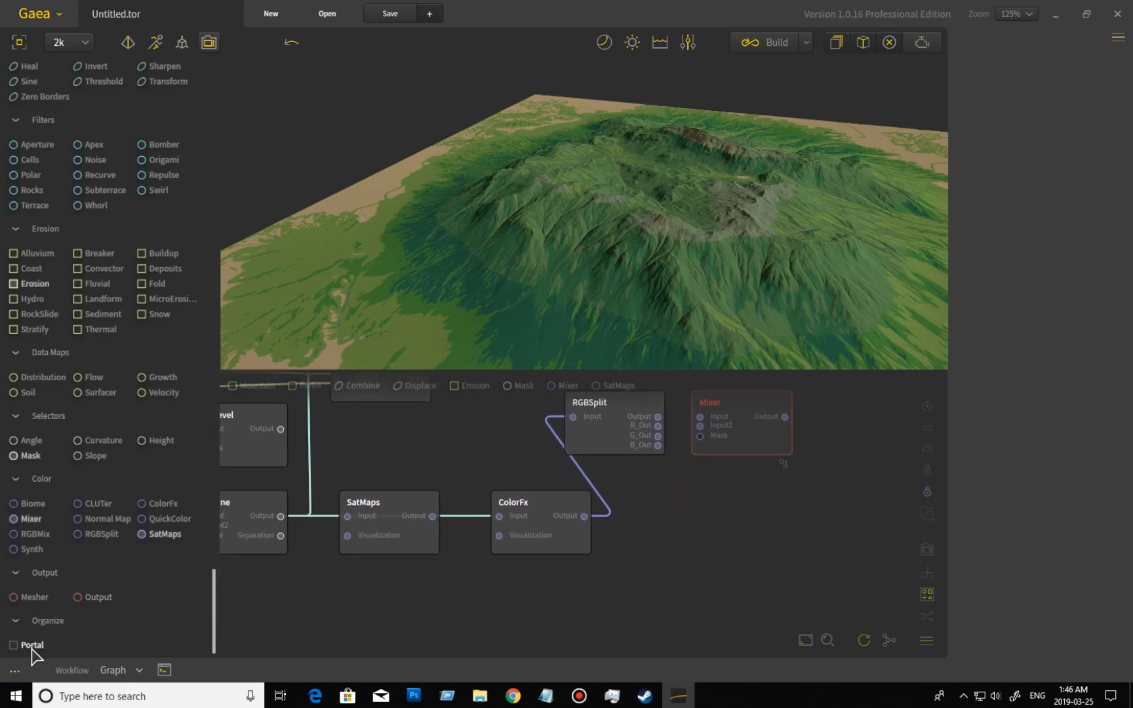
middle_drag(354, 600, 516, 579)
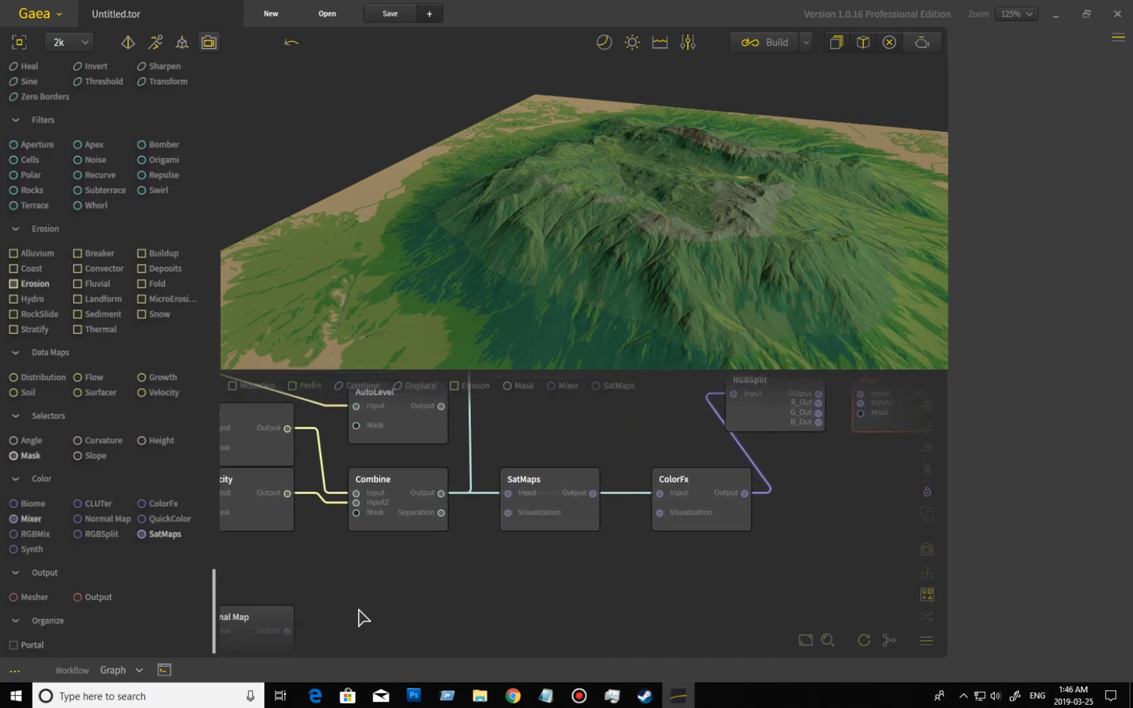
drag(32, 648, 400, 490)
drag(553, 637, 554, 635)
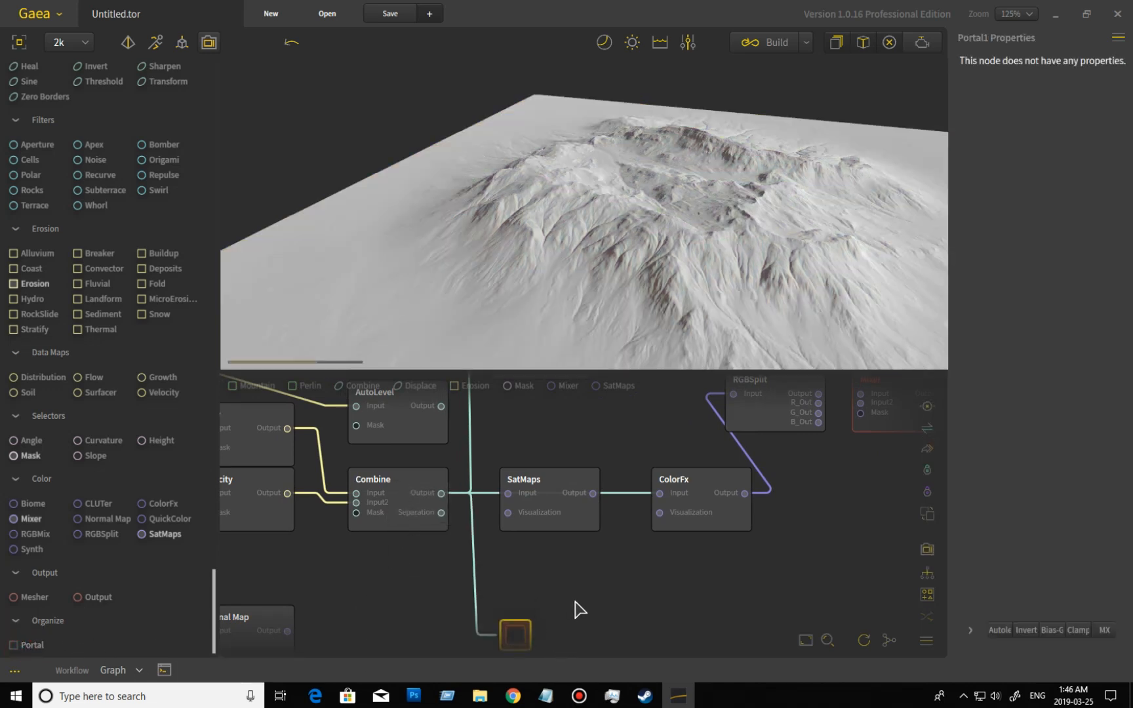
middle_drag(576, 602, 573, 559)
middle_drag(554, 610, 570, 561)
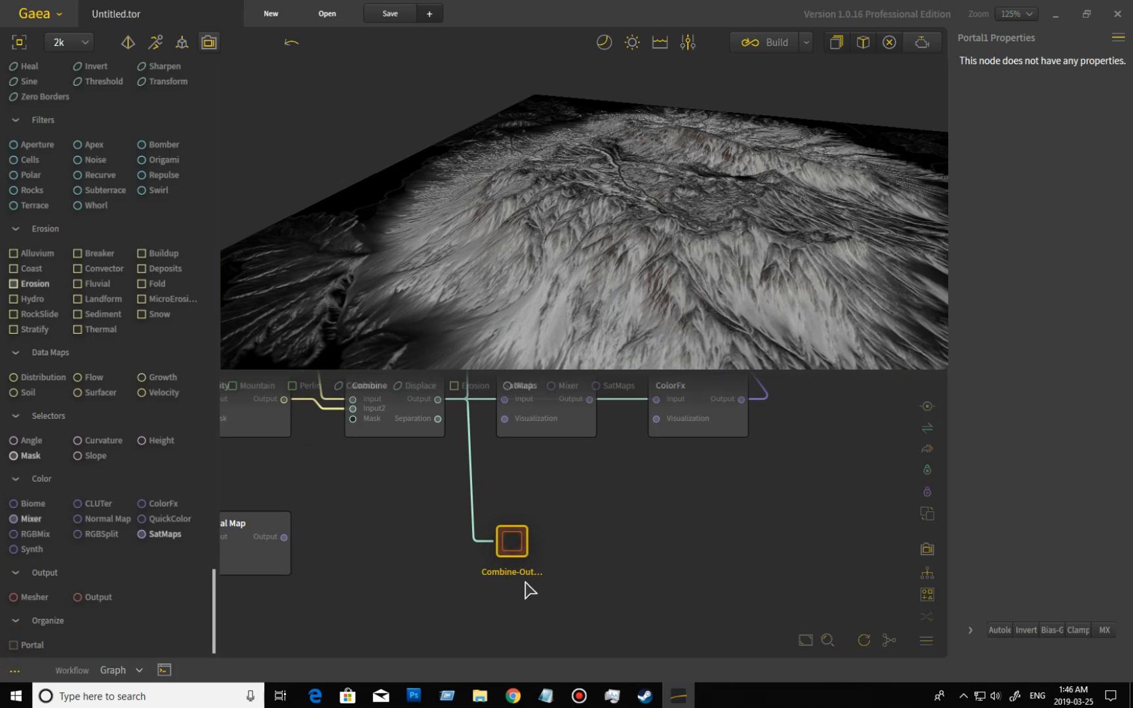
middle_drag(569, 557, 577, 574)
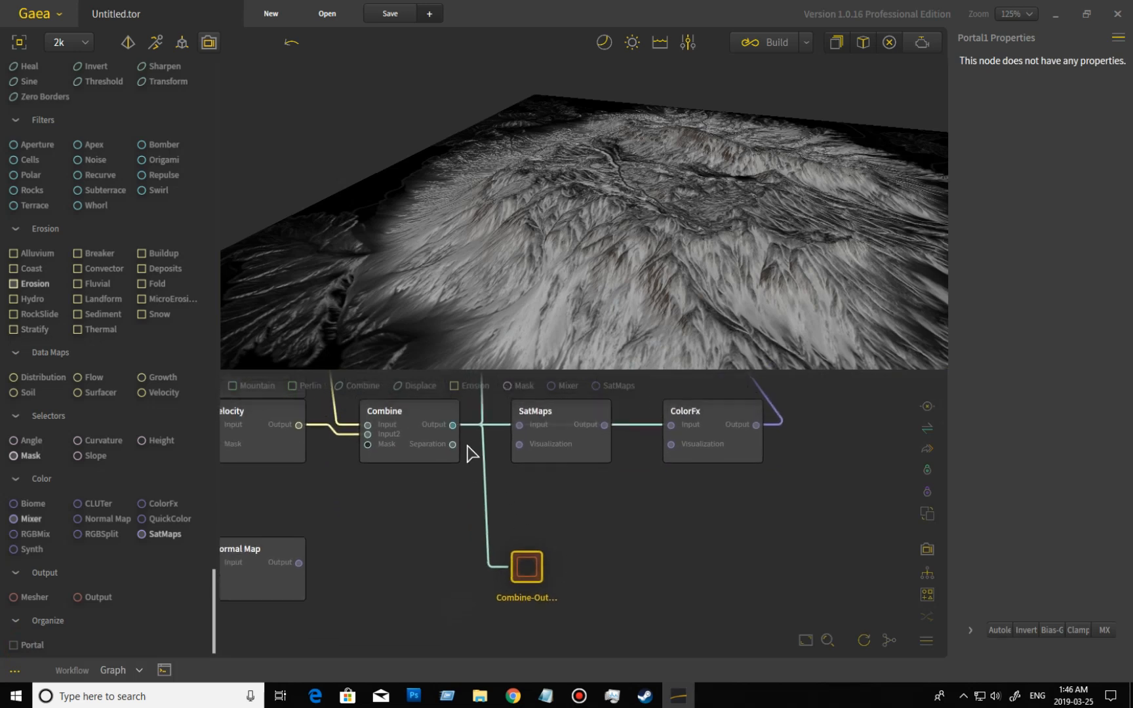
Feed the Portal from the Combine node's Separation output instead, nudge it upward and check its available node commands.
drag(452, 445, 527, 566)
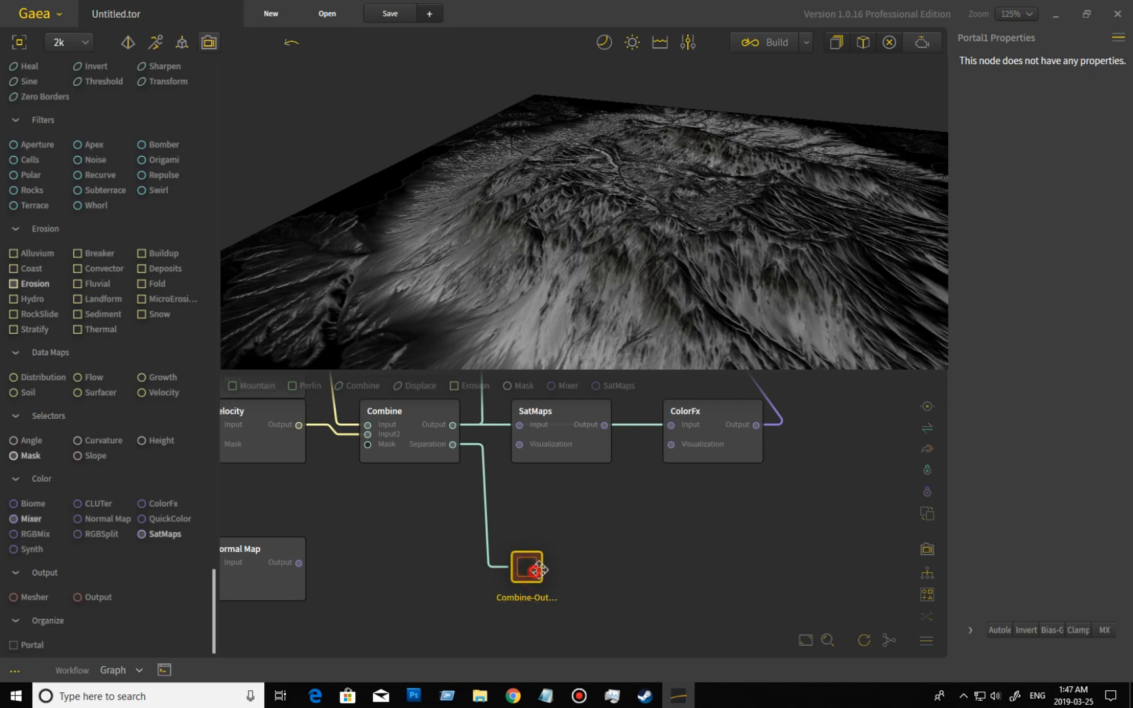
drag(537, 568, 546, 554)
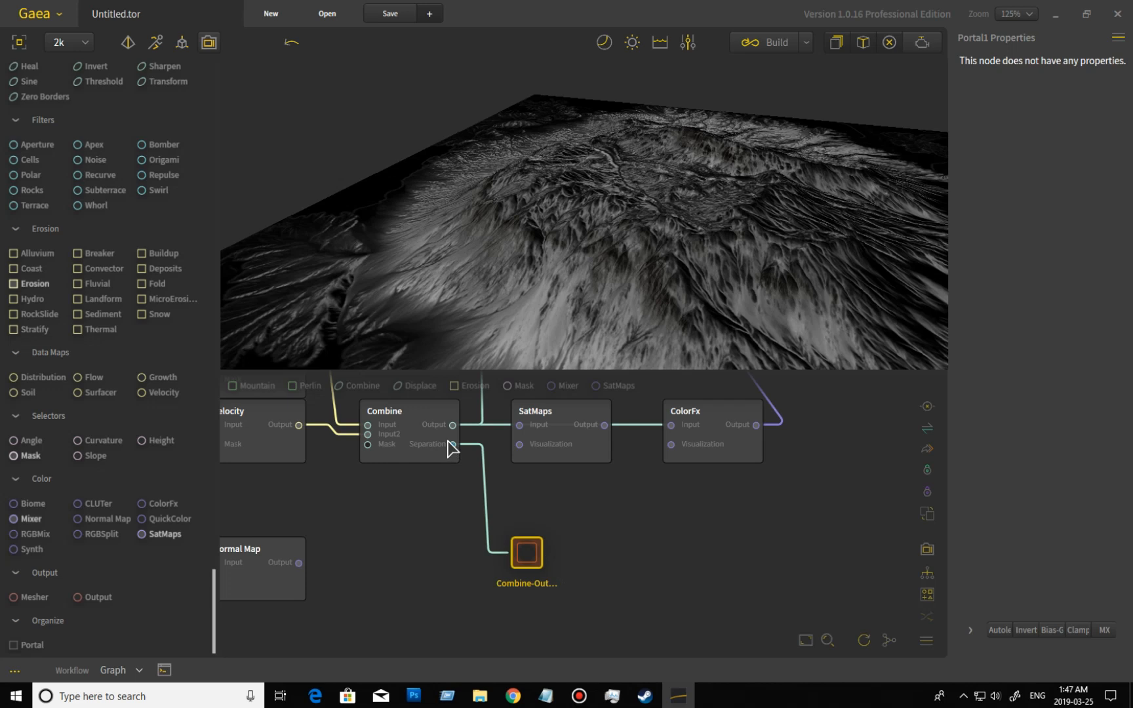
right_click(527, 565)
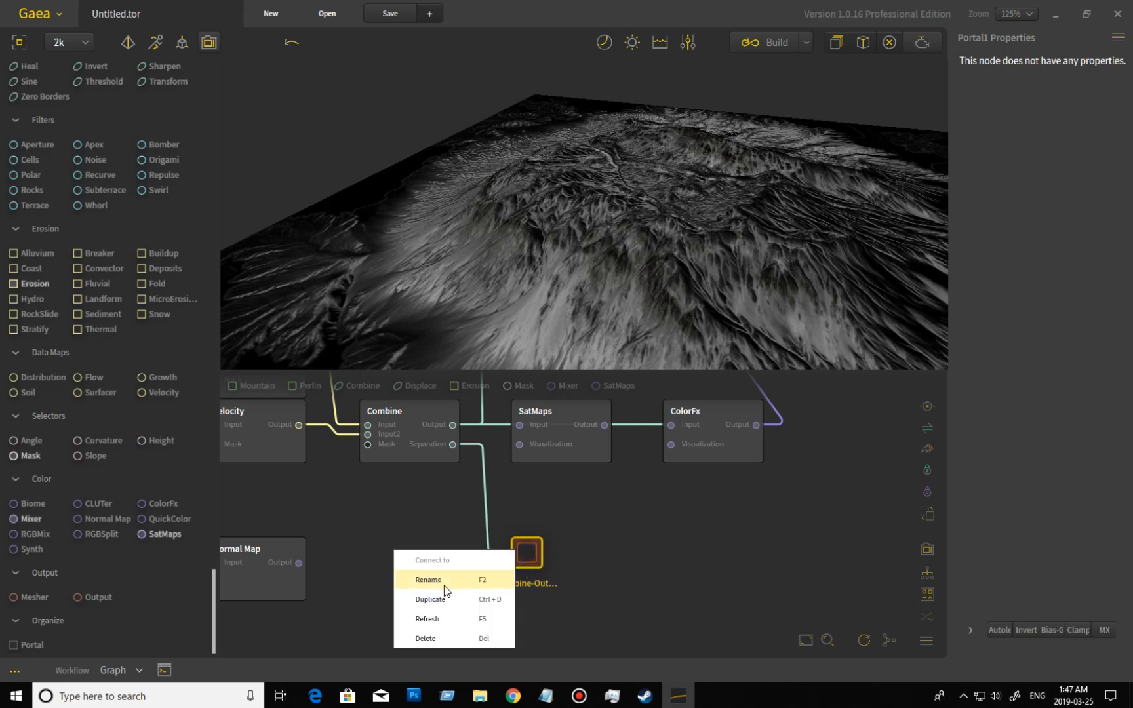
click(593, 567)
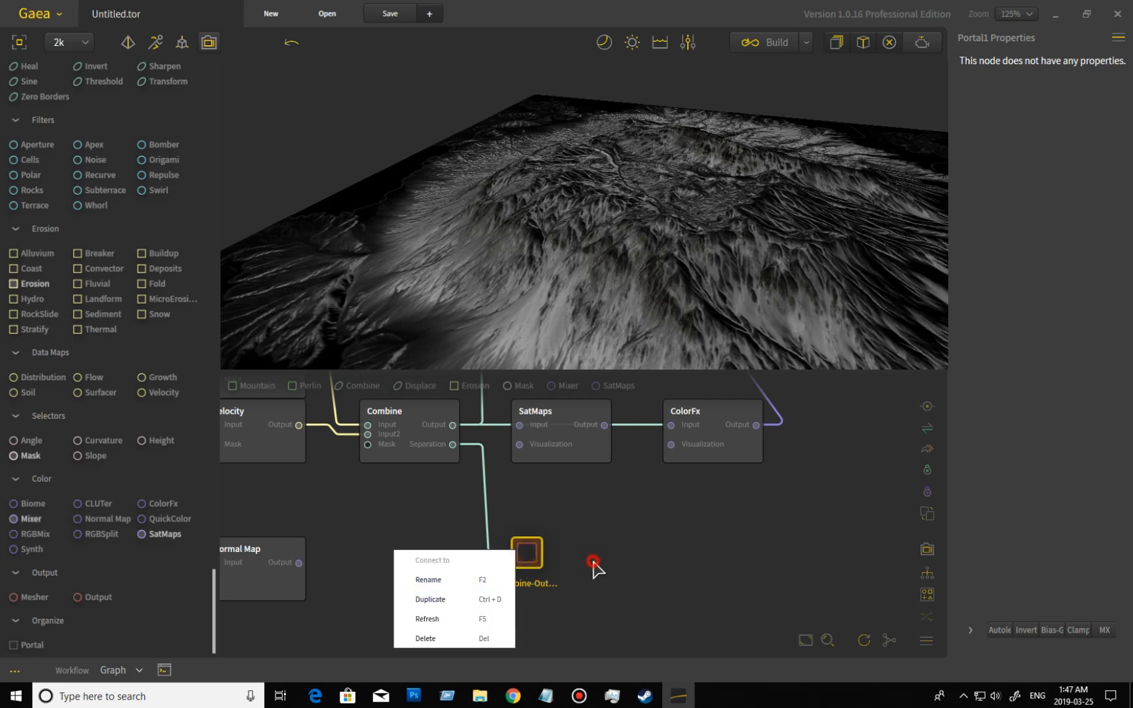
click(537, 565)
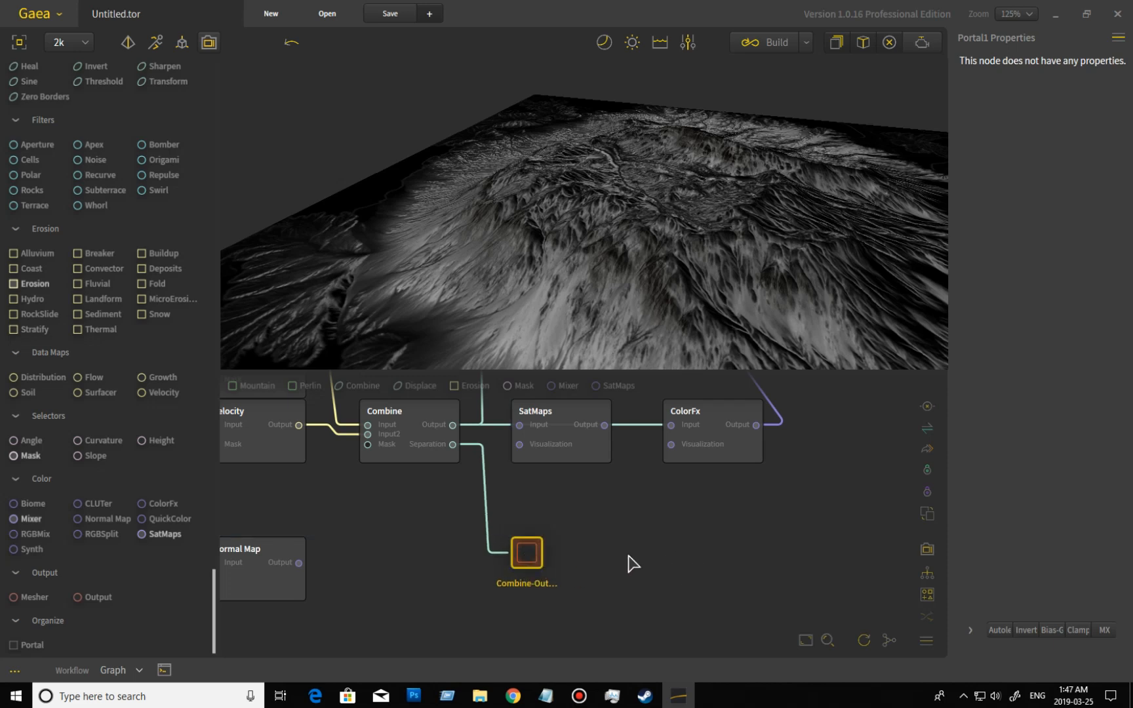
Add a receiving Portal linked to the first one and reconnect the Combine node's Output to the first Portal.
drag(21, 646, 527, 549)
drag(629, 594, 608, 605)
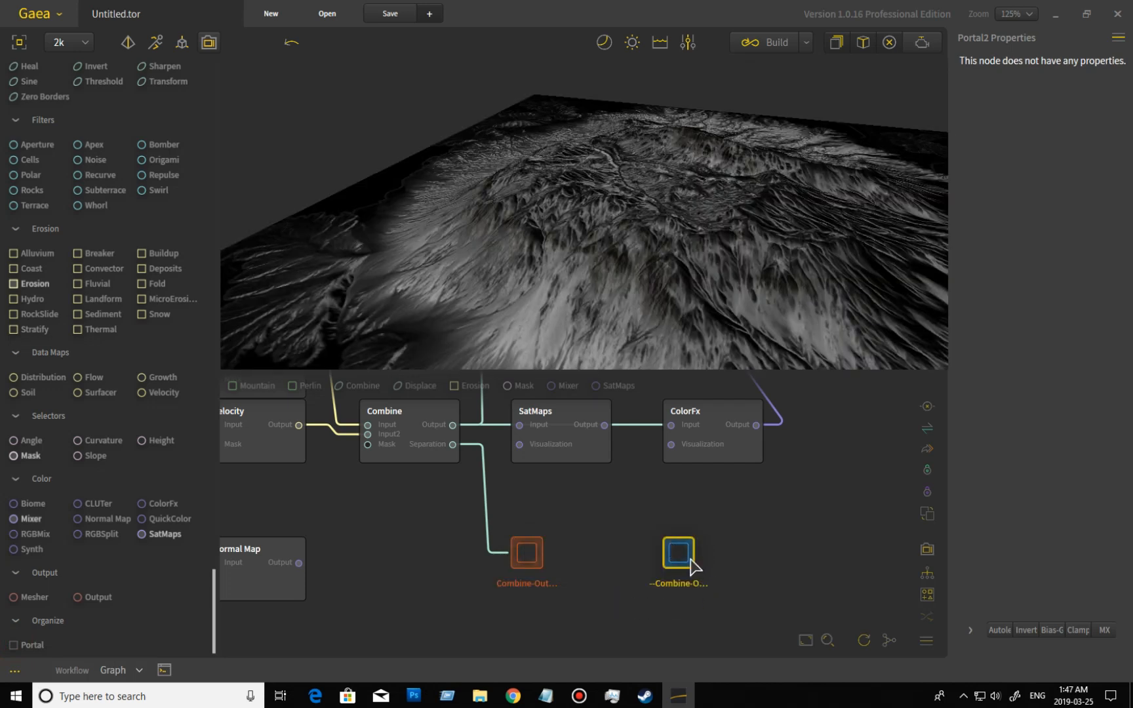
middle_drag(752, 521, 706, 530)
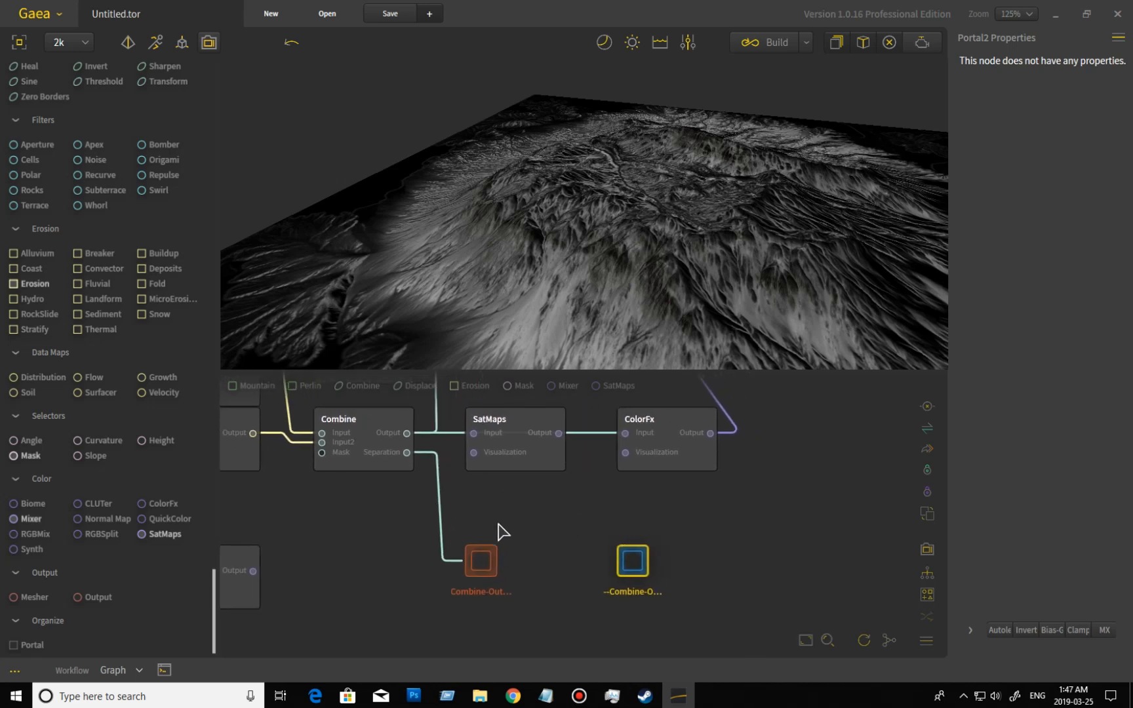
drag(407, 453, 479, 562)
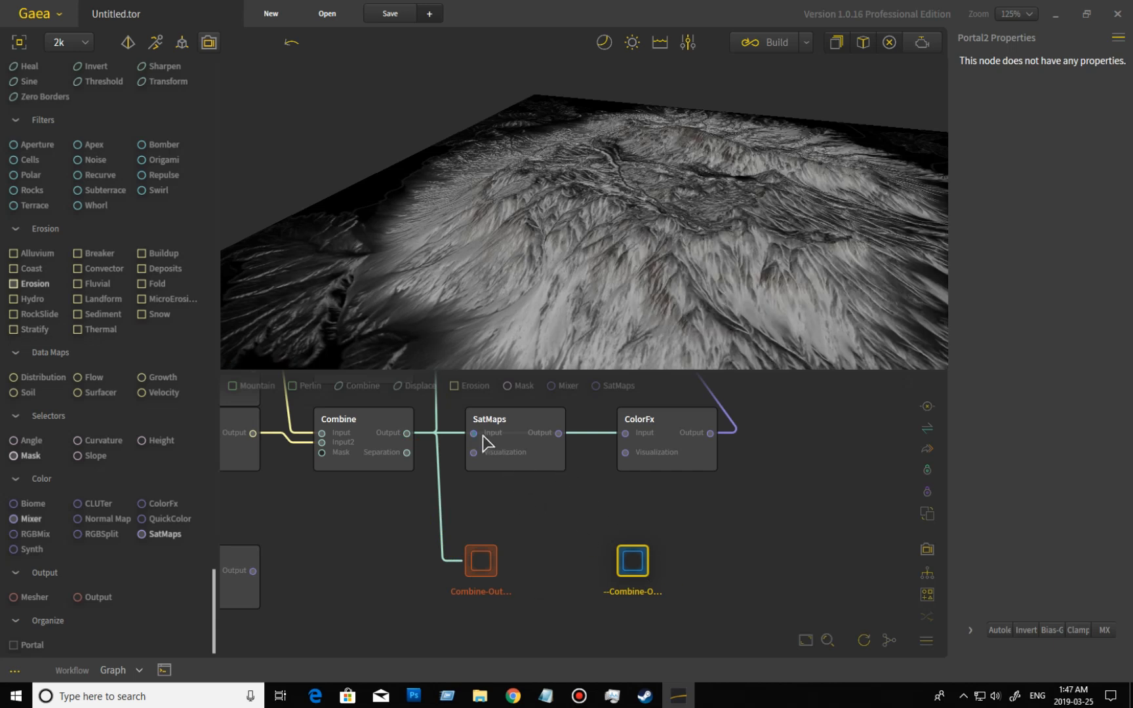
Connect the receiving Portal to the SatMaps node's Input and move SatMaps out of the chain beside that Portal.
drag(475, 435, 646, 569)
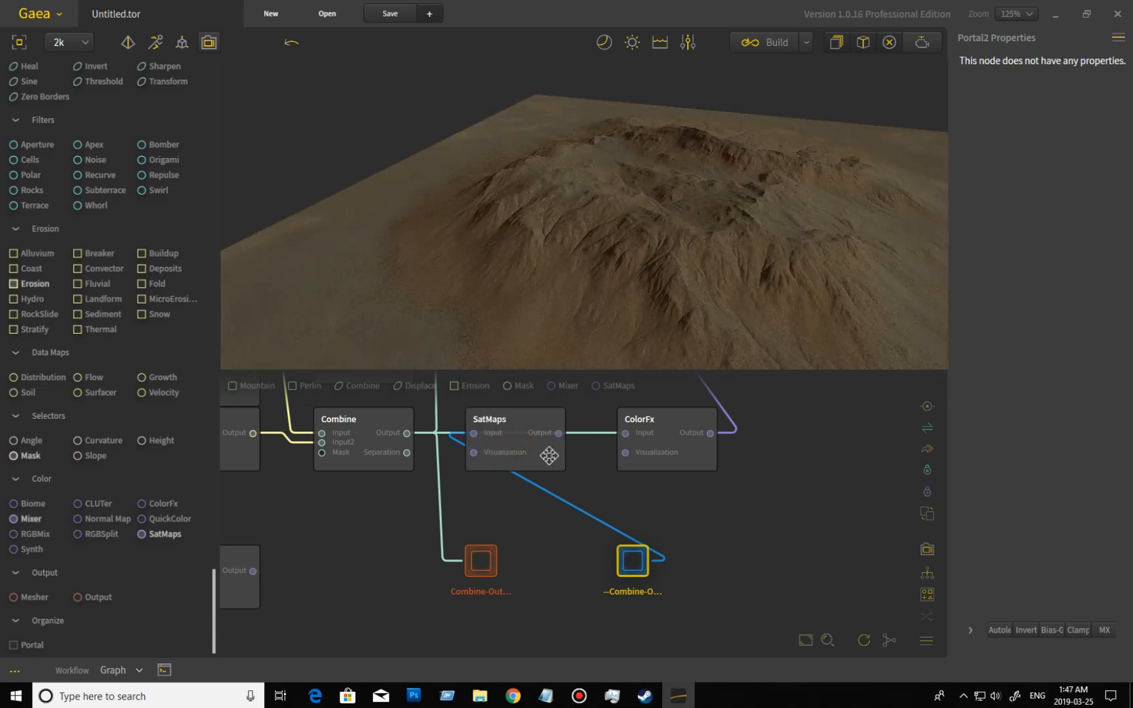
drag(545, 455, 580, 463)
drag(673, 505, 799, 558)
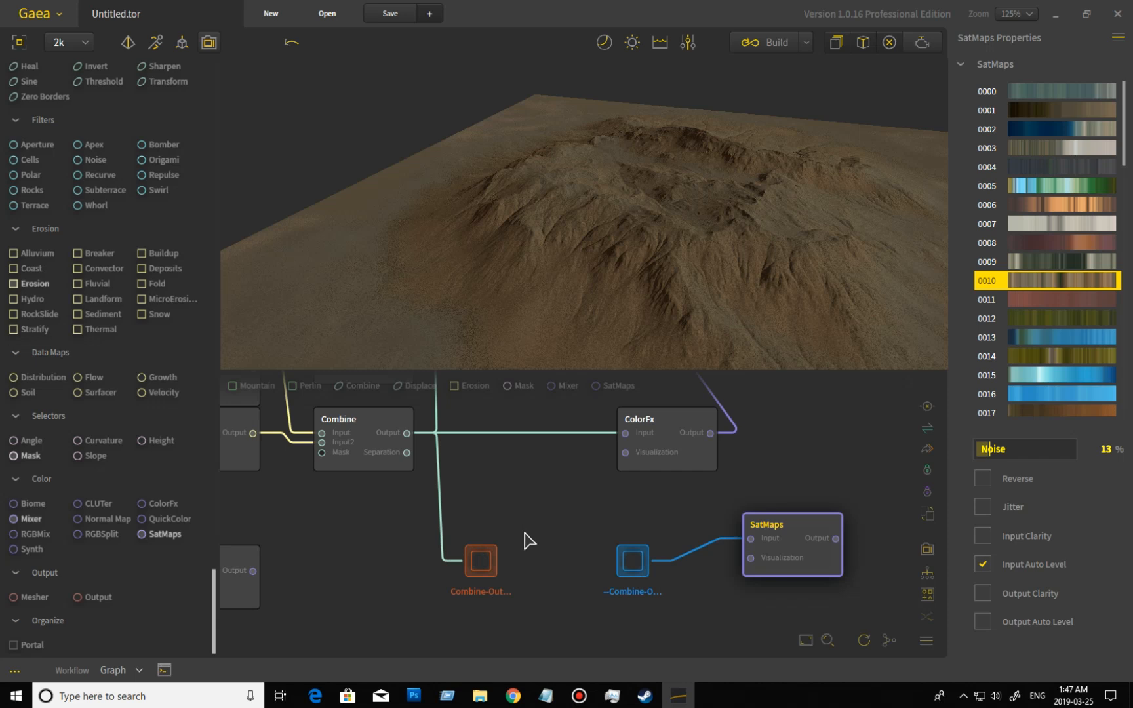
Select the receiving Portal with its SatMaps node and move both well away from the main node network.
scroll(505, 499, down, 5)
middle_drag(505, 501, 557, 544)
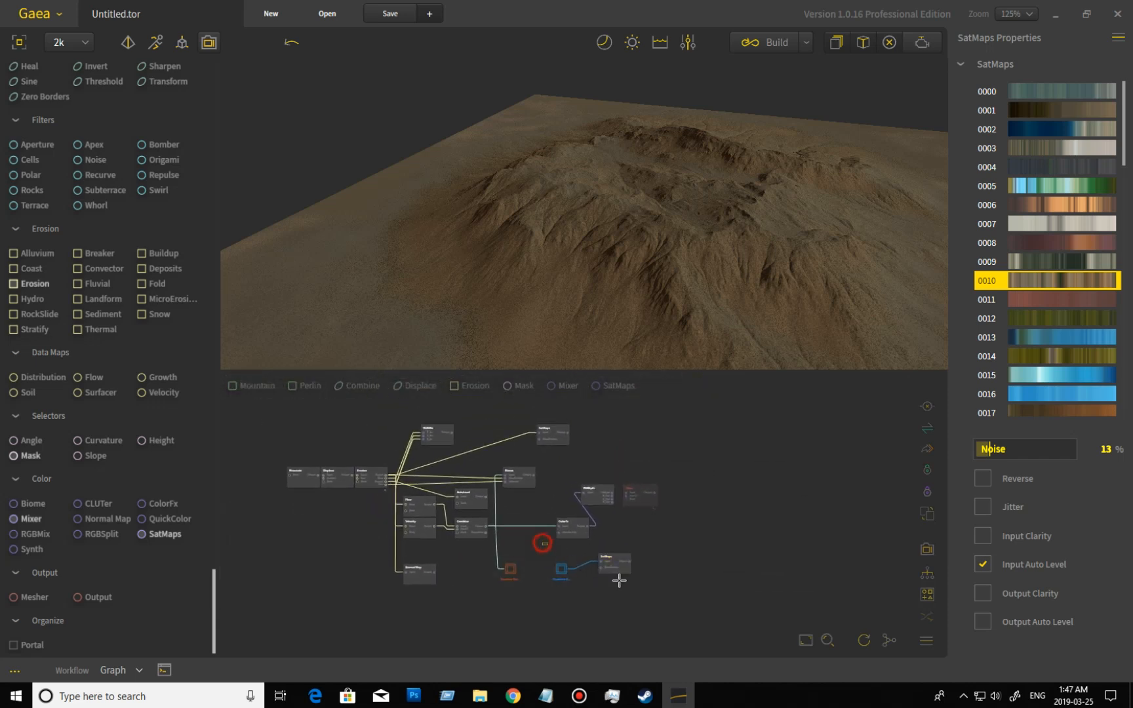
drag(614, 576, 649, 651)
drag(733, 633, 796, 575)
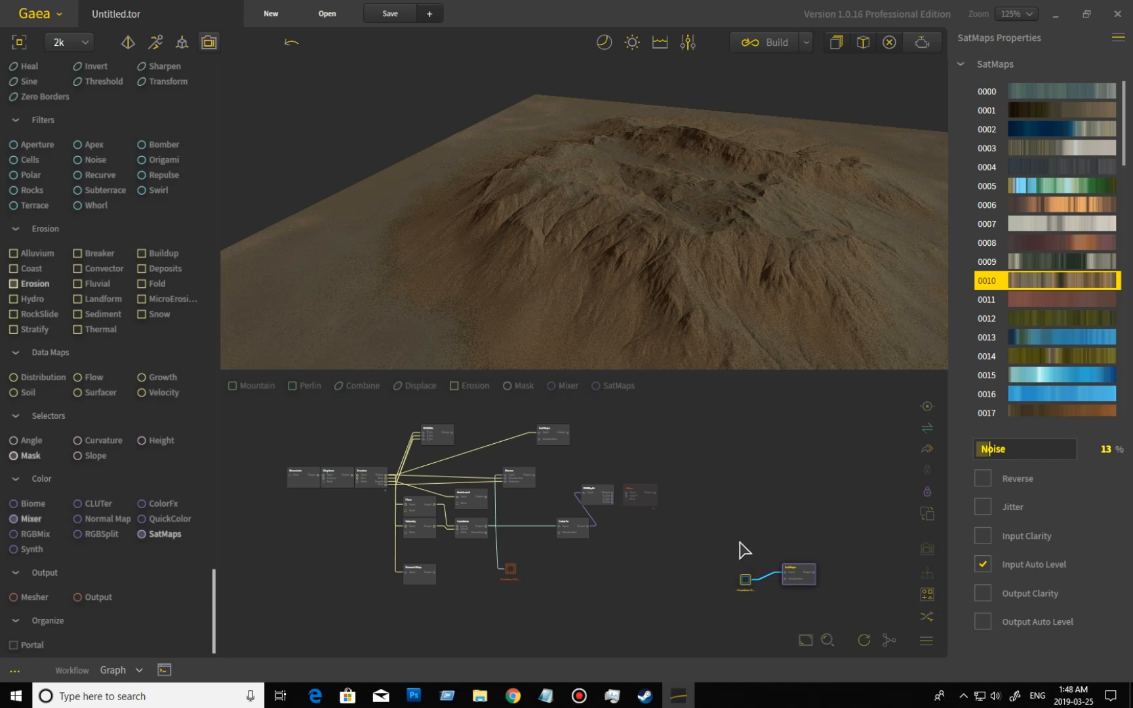
scroll(754, 590, up, 5)
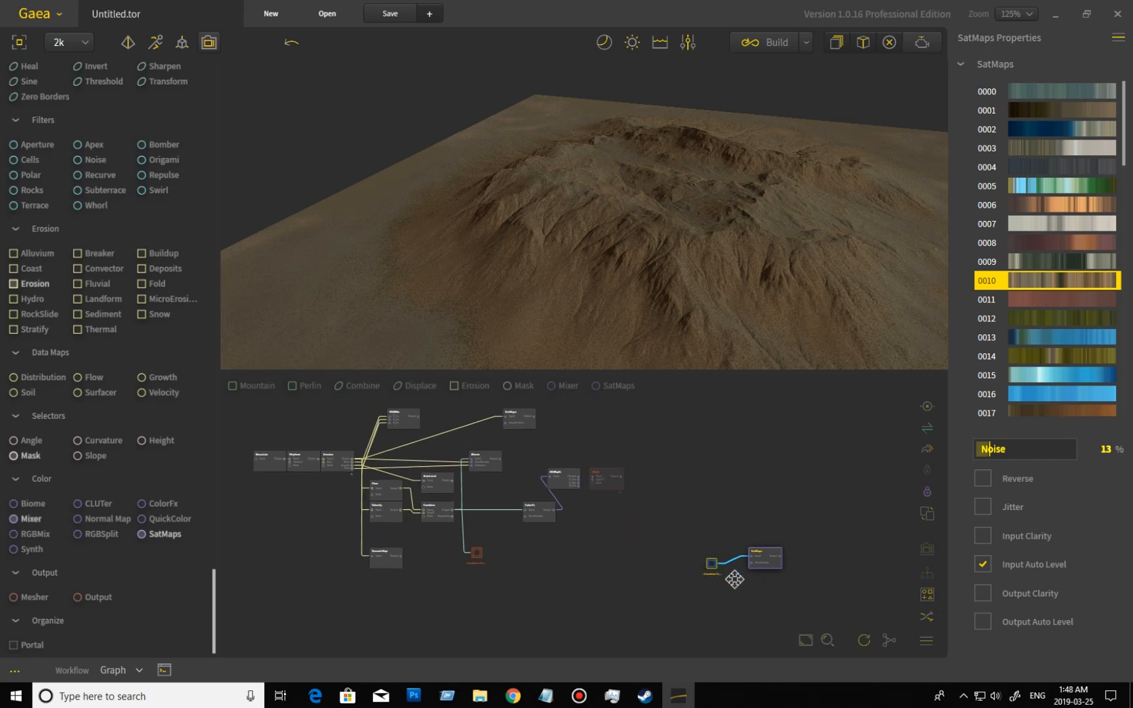
Move the sending Combine-Output Portal away from the Combine node so it sits beneath the ColorFx node.
drag(697, 580, 832, 610)
drag(519, 600, 633, 647)
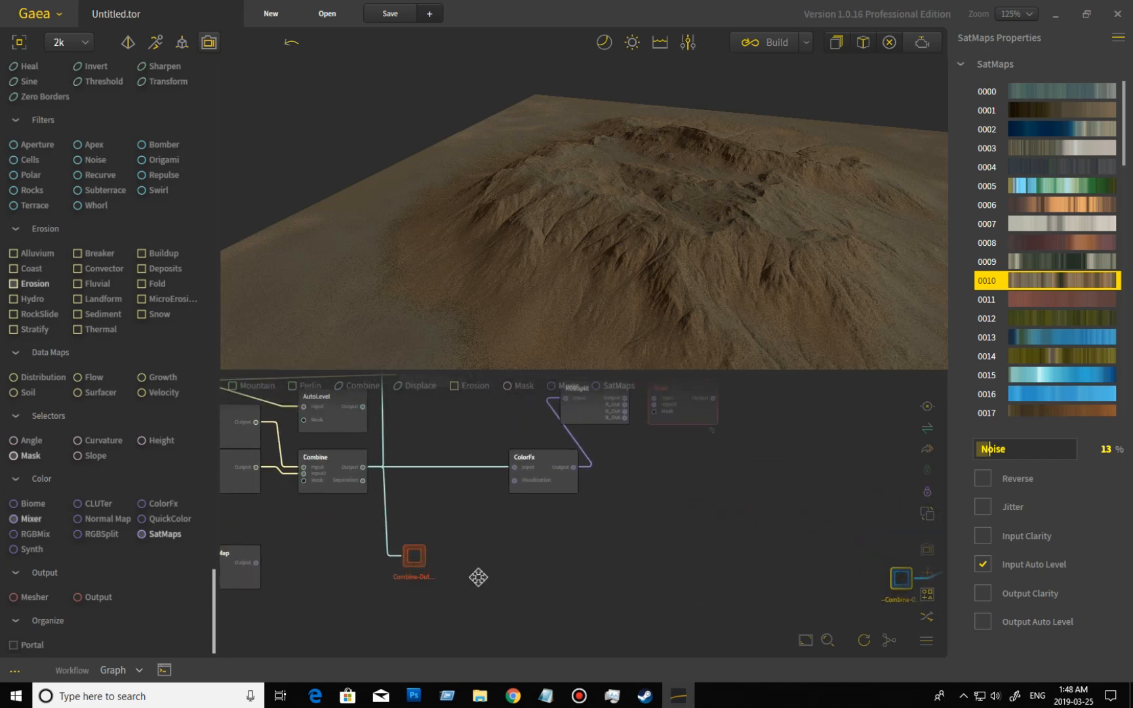
drag(415, 558, 521, 558)
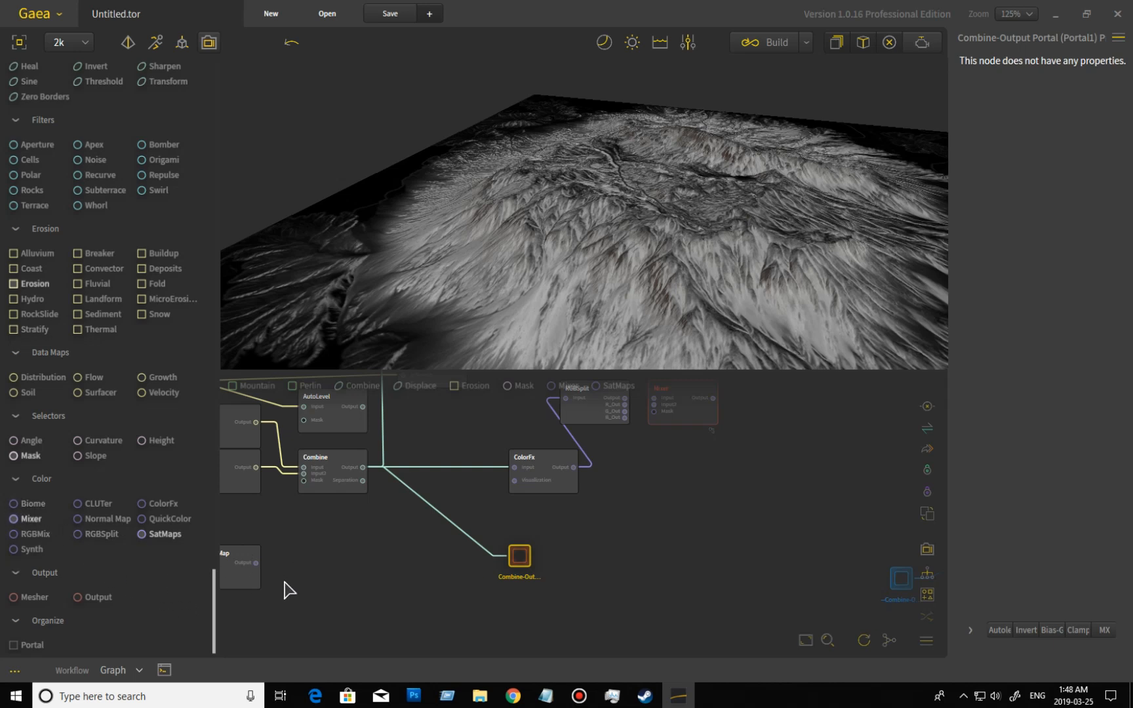
Select the Normal Map node and examine its coloring on the terrain from directly above.
middle_drag(317, 572, 582, 663)
middle_drag(368, 554, 359, 578)
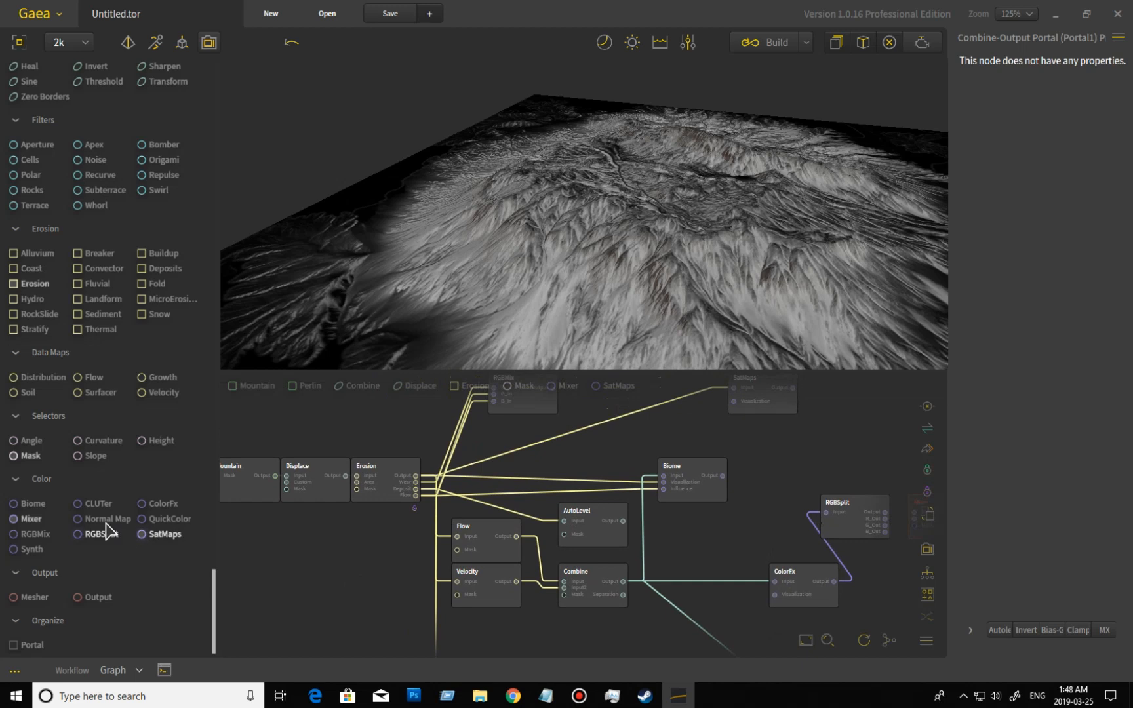
middle_drag(306, 549, 308, 489)
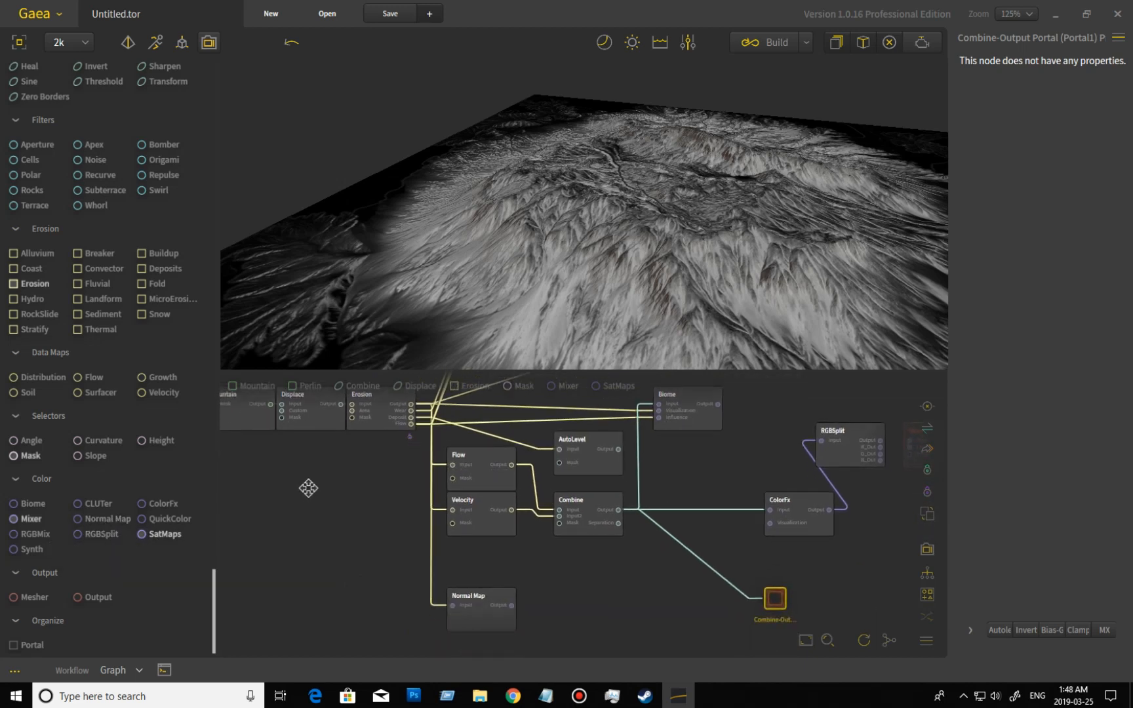
middle_drag(361, 562, 310, 478)
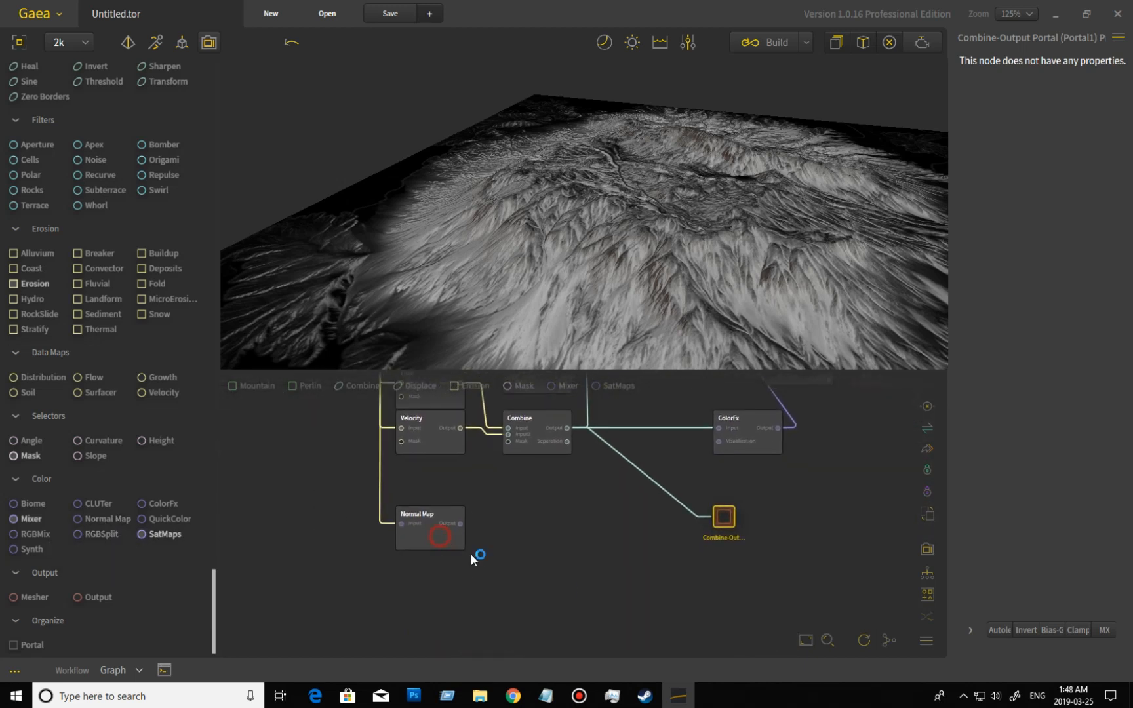
drag(598, 282, 605, 229)
scroll(605, 230, down, 4)
drag(613, 279, 646, 144)
drag(654, 211, 659, 252)
scroll(668, 260, up, 3)
scroll(667, 258, down, 4)
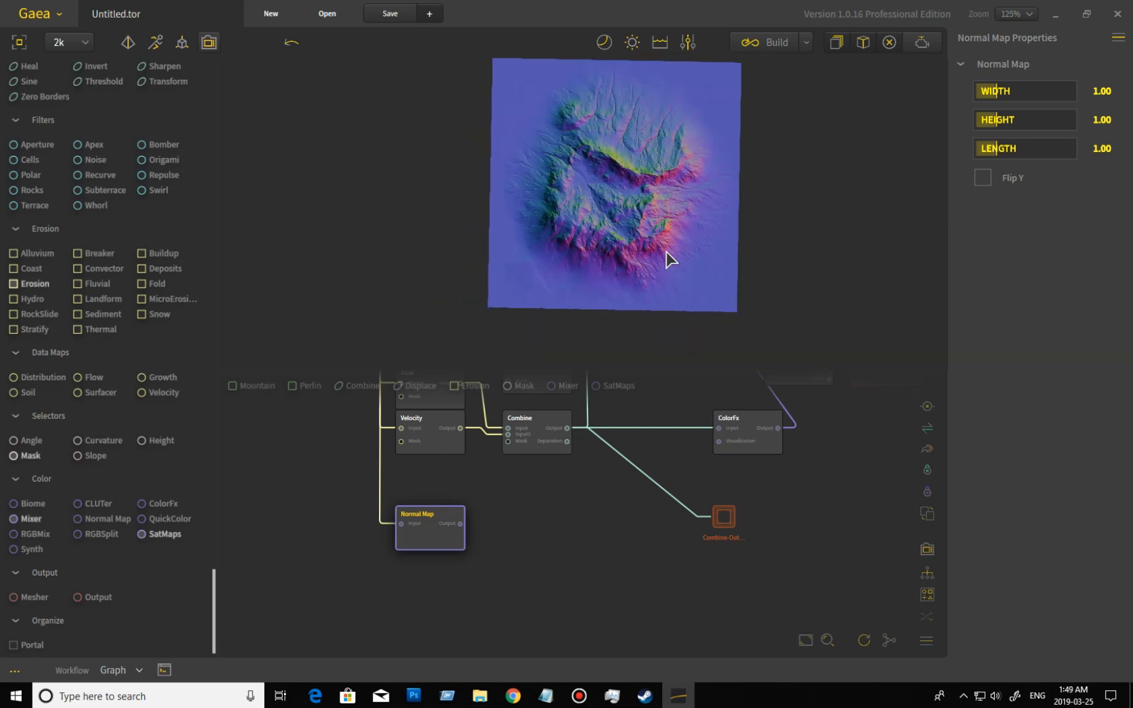
scroll(668, 257, up, 3)
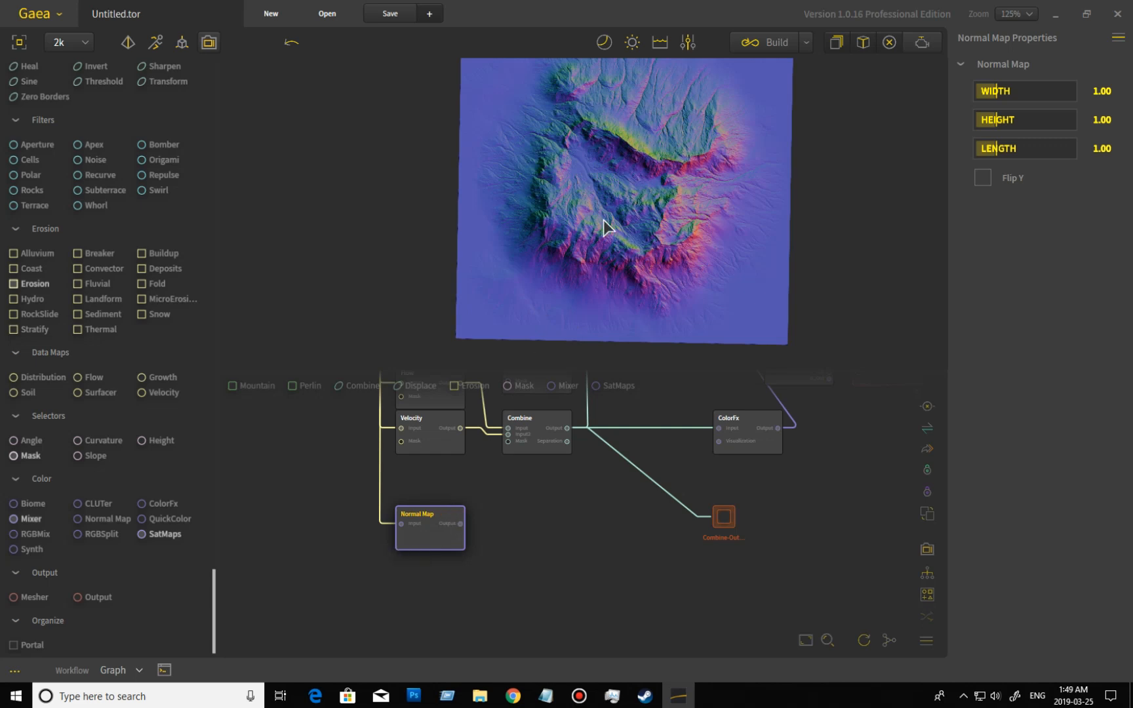
Examine how the normal map colors the crater's slopes from oblique and low side angles.
mouse_move(664, 263)
mouse_down()
mouse_move(670, 294)
mouse_move(670, 266)
mouse_up()
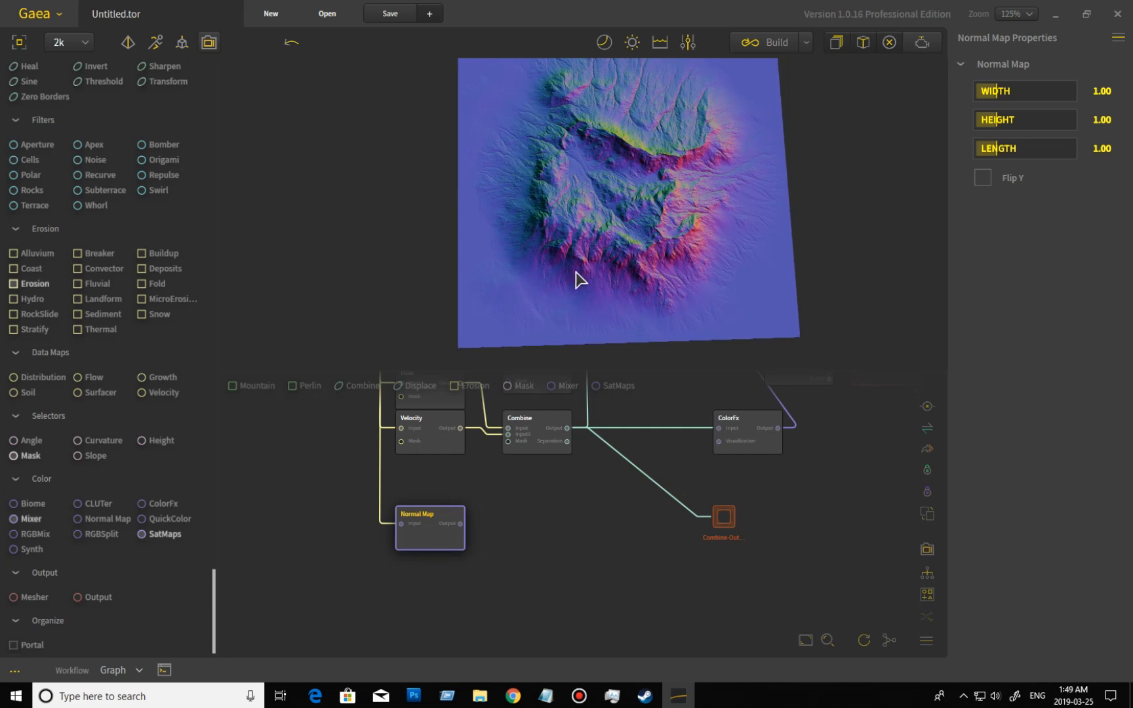
drag(688, 237, 685, 156)
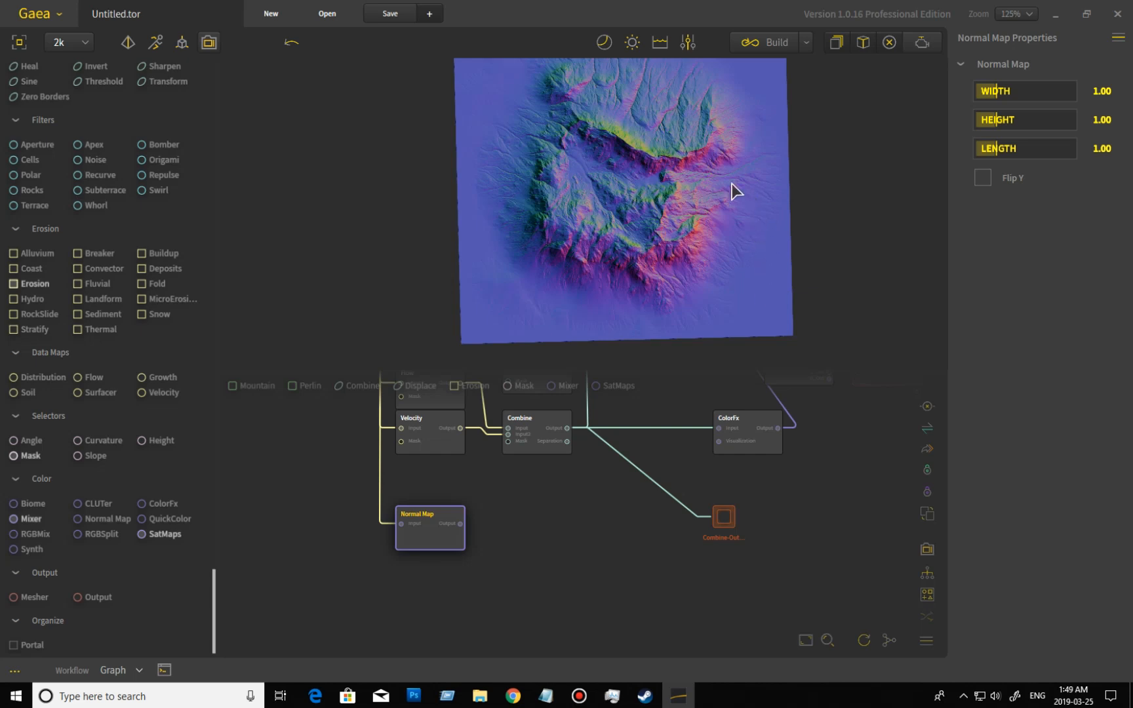
drag(573, 156, 473, 114)
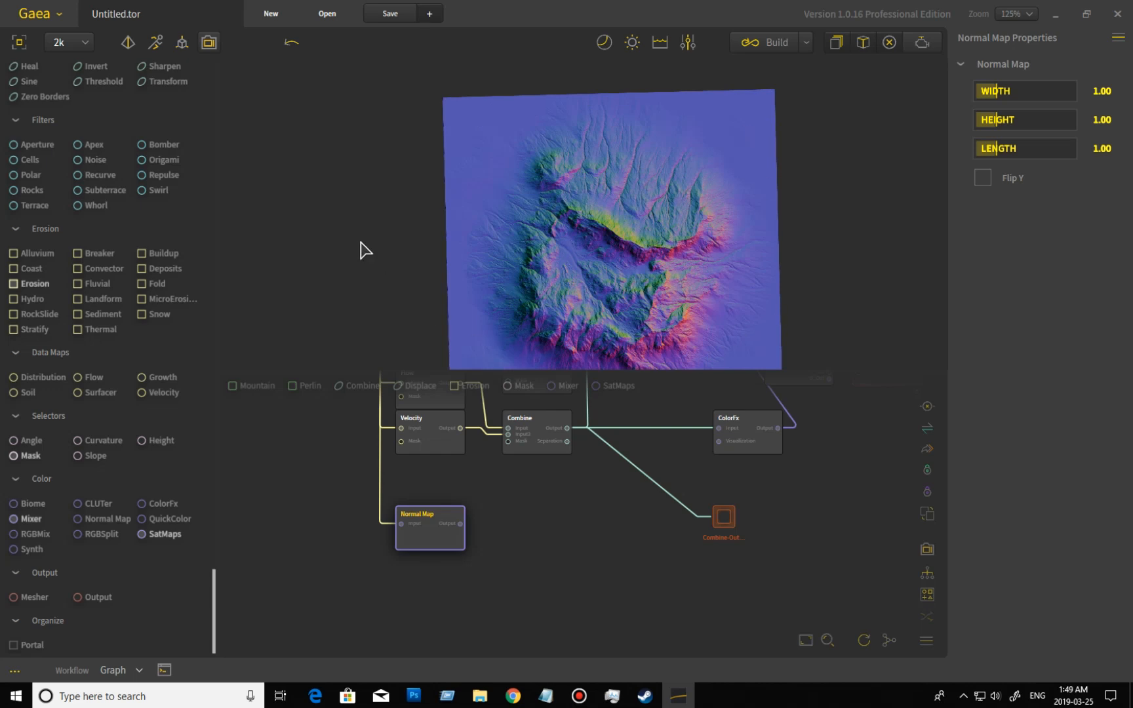
drag(601, 269, 567, 399)
drag(682, 292, 594, 214)
scroll(559, 300, down, 3)
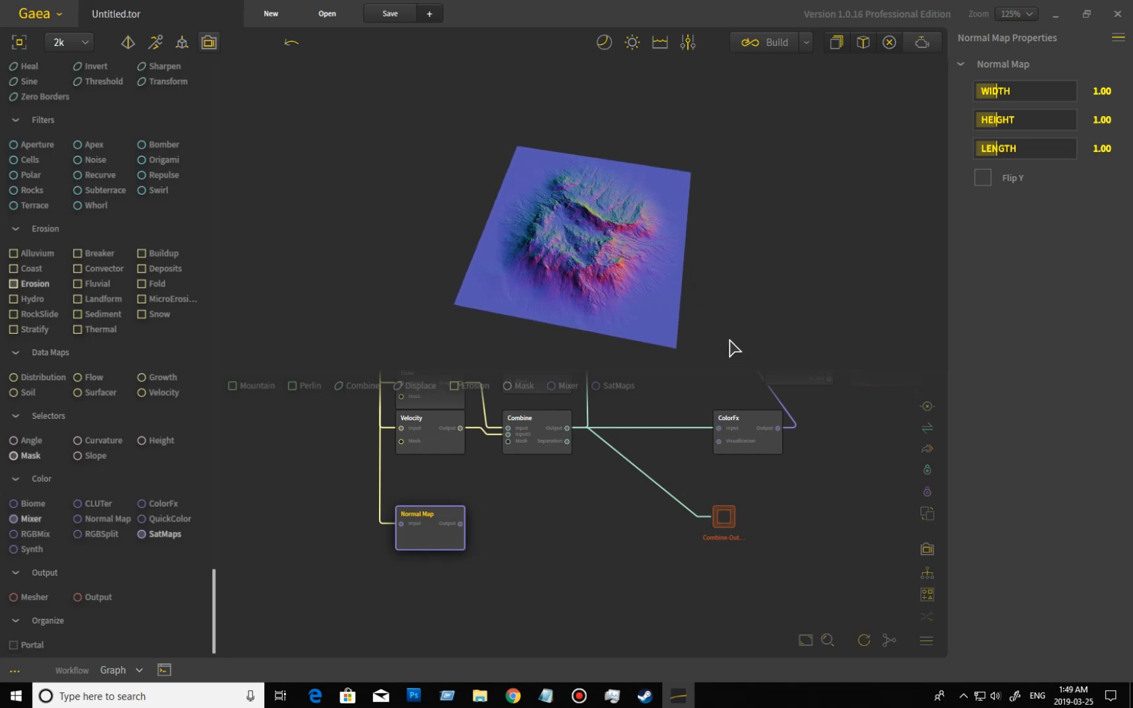
drag(687, 320, 700, 445)
scroll(637, 265, up, 5)
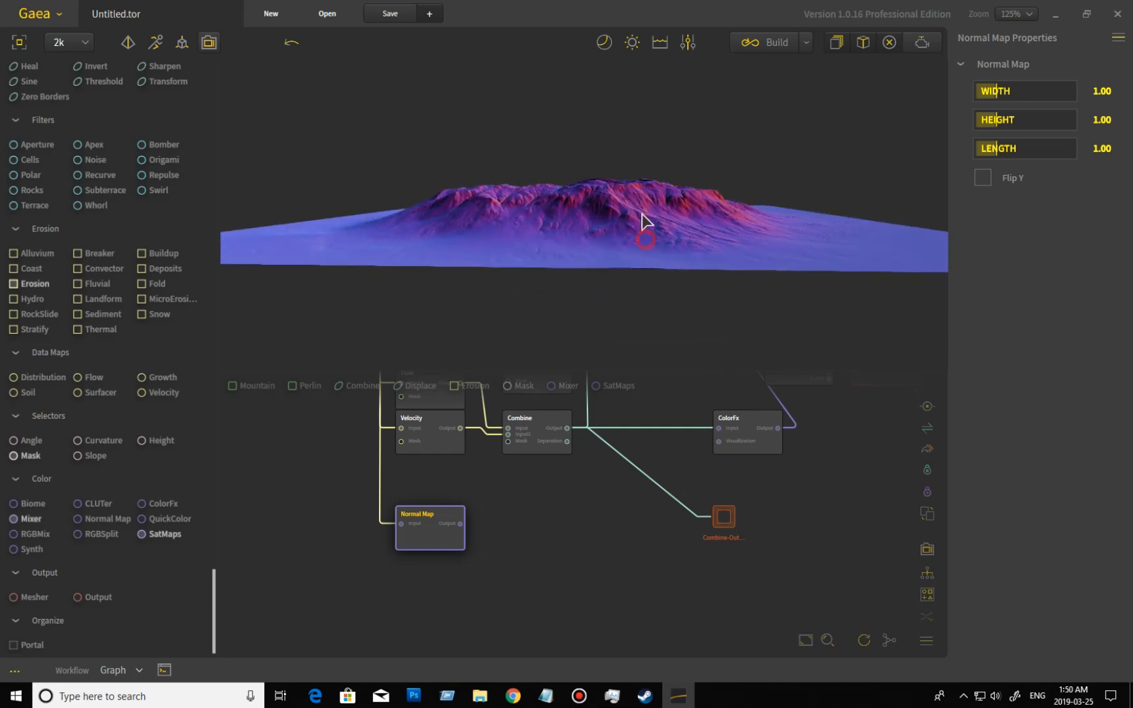
drag(640, 220, 632, 73)
drag(616, 286, 608, 288)
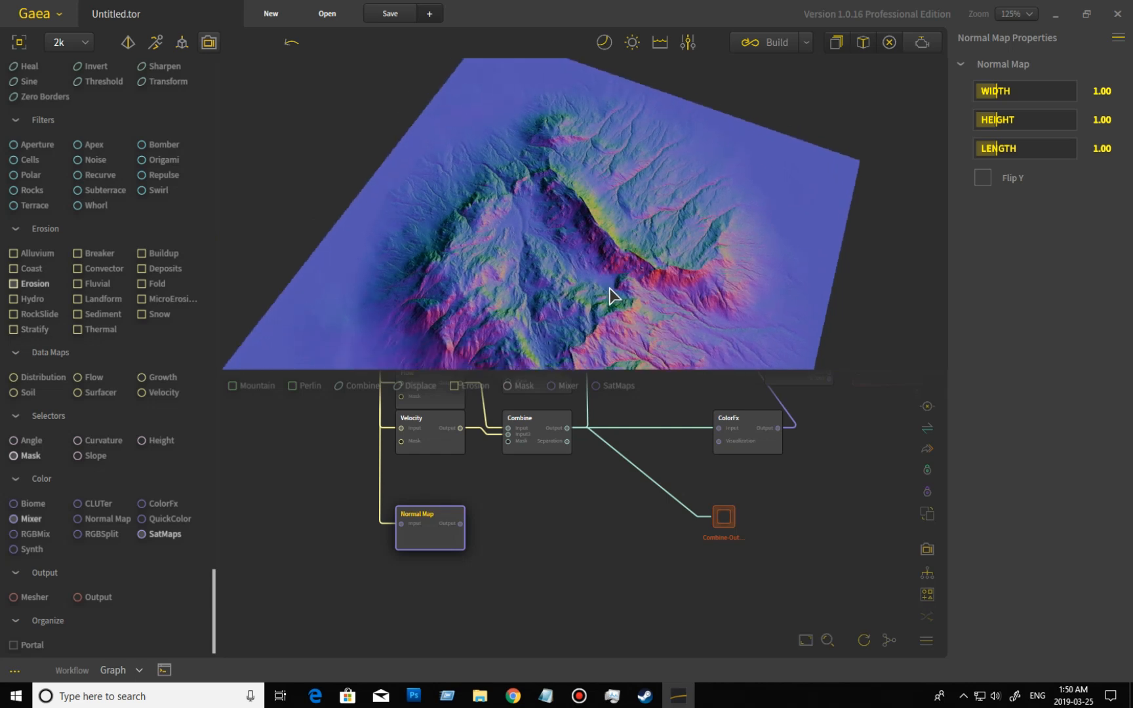
scroll(608, 289, down, 3)
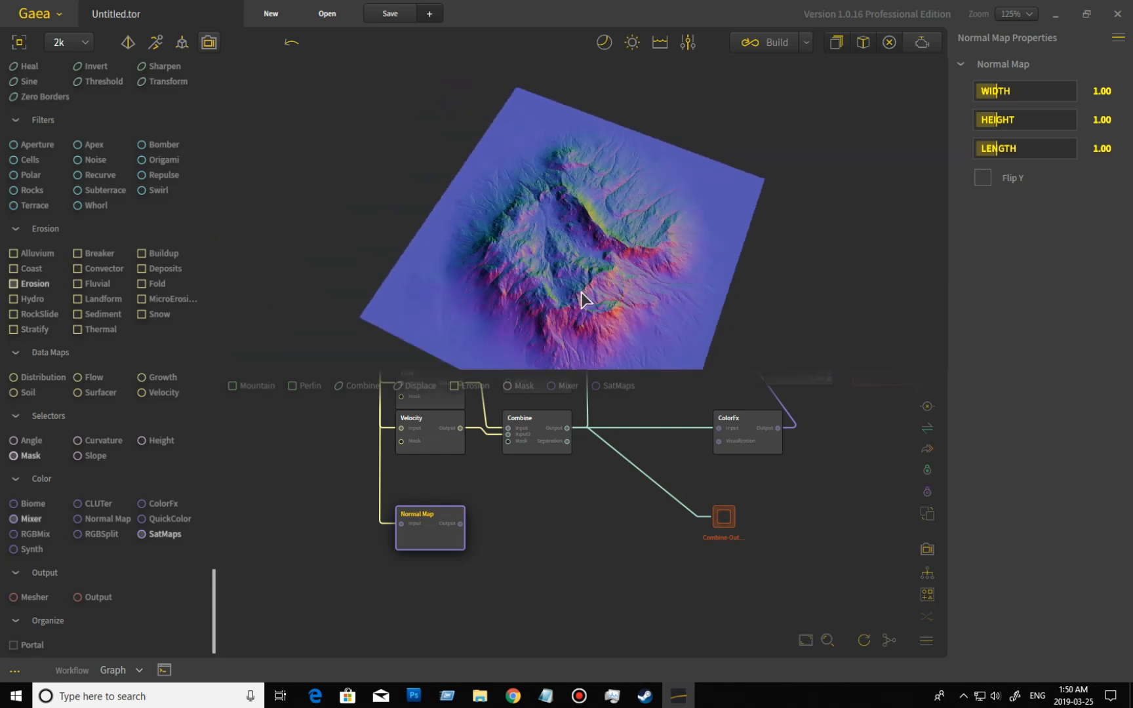
Turn on Flip Y for the Normal Map node and inspect the terrain from another side.
drag(643, 259, 612, 276)
scroll(524, 276, up, 5)
drag(523, 277, 691, 261)
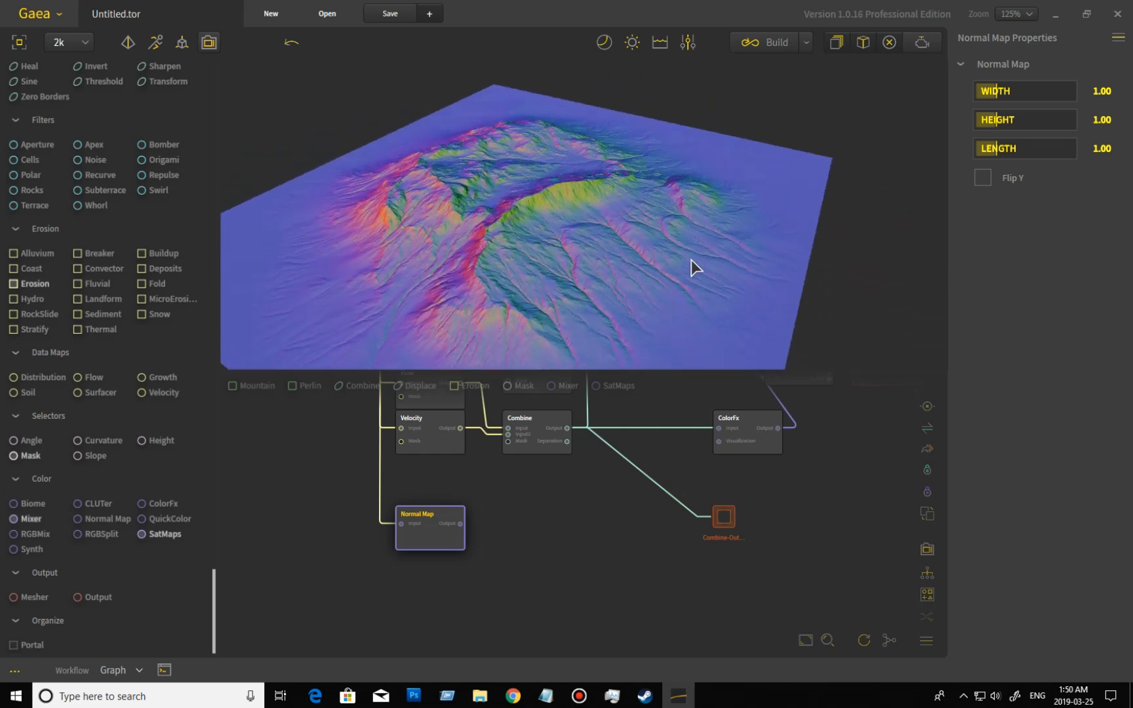
click(983, 182)
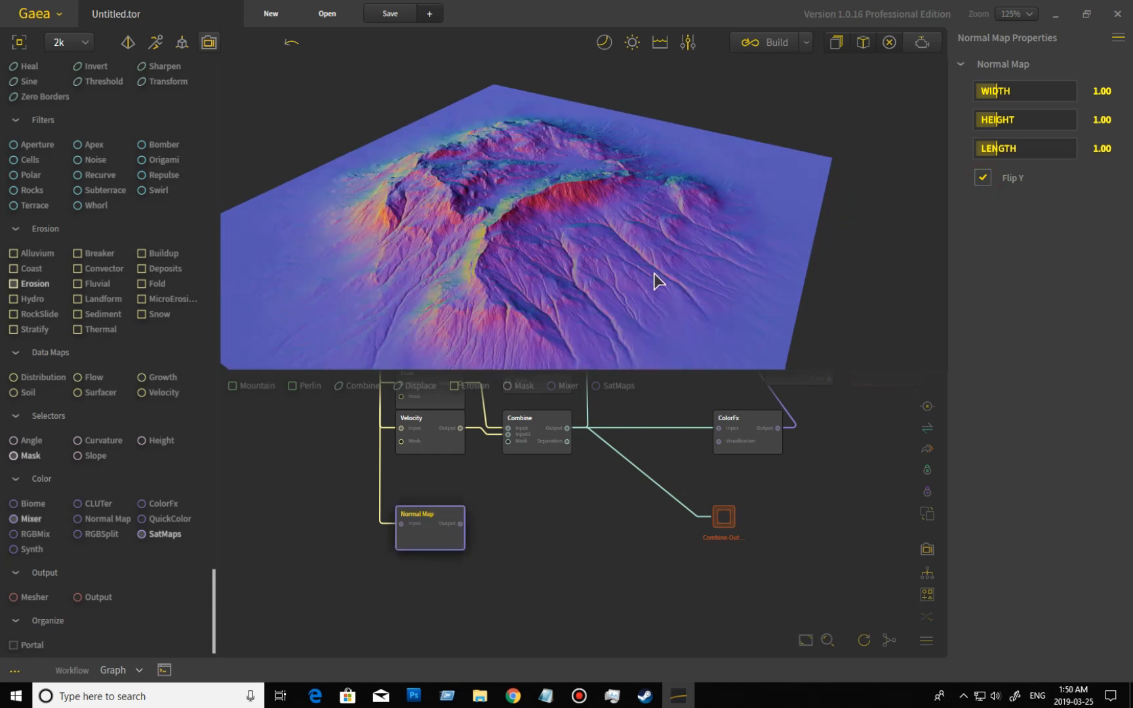
drag(604, 283, 589, 250)
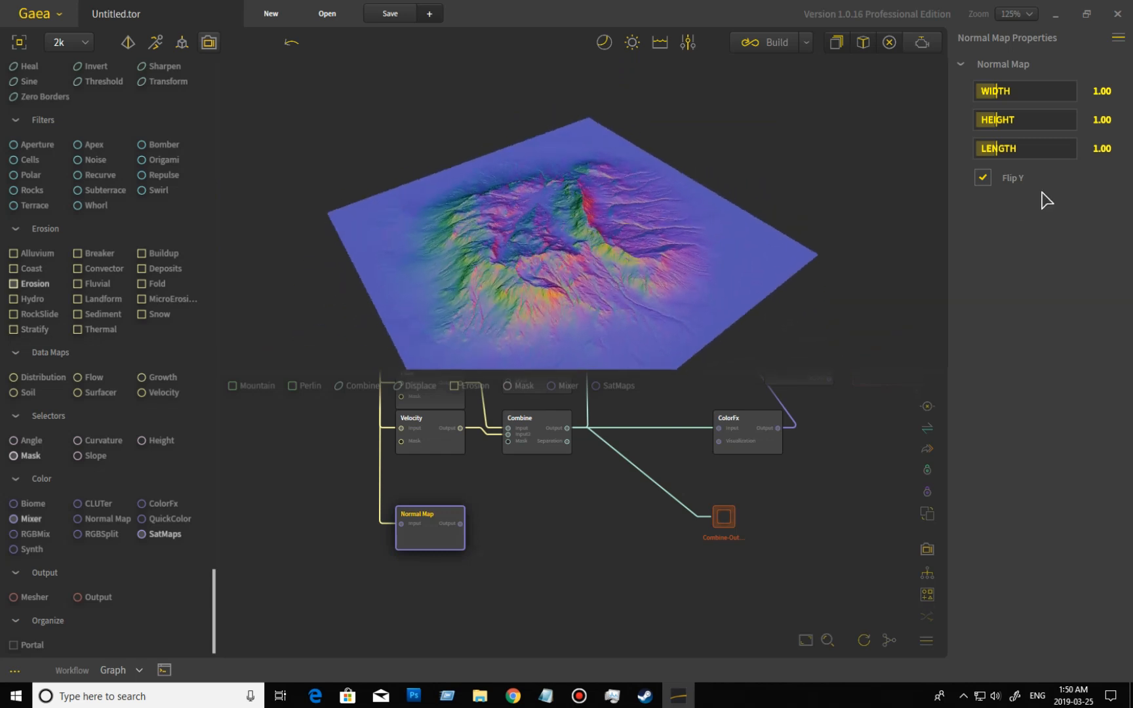